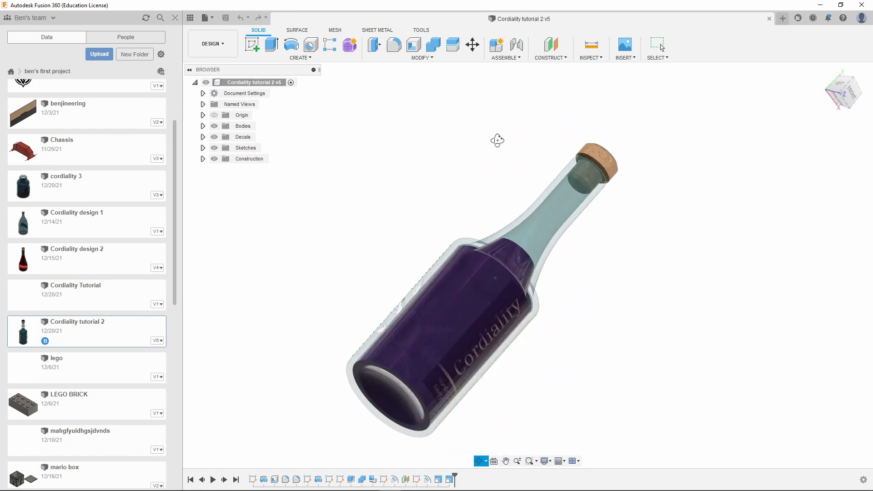
Review the pan, zoom and orbit shortcuts and the reverse zoom setting in the general preferences.
{"action": "key", "text": "Escape"}
{"action": "left_click", "coordinate": [861, 18]}
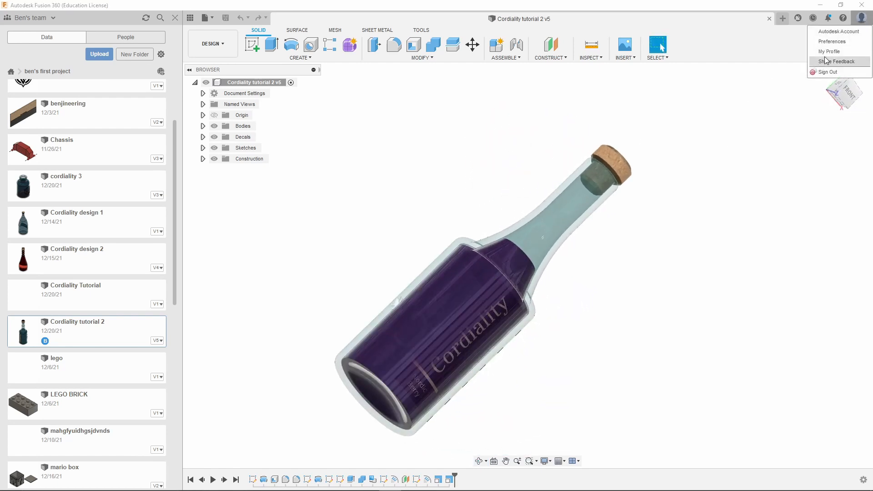
{"action": "left_click", "coordinate": [835, 44]}
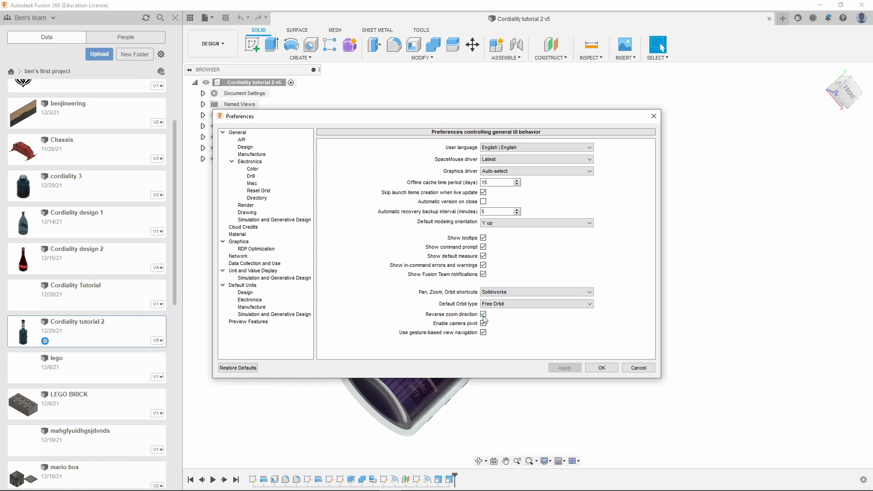
{"action": "left_click", "coordinate": [601, 367]}
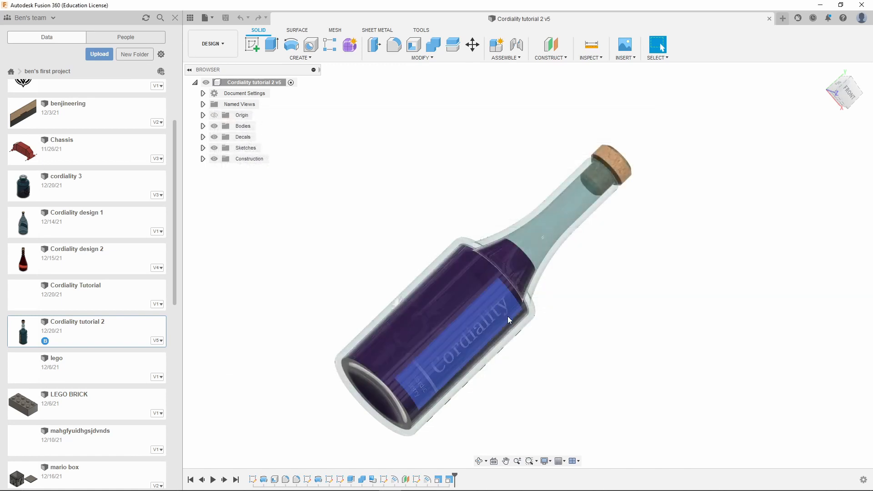
{"action": "scroll", "coordinate": [504, 319], "scroll_direction": "up", "scroll_amount": 5}
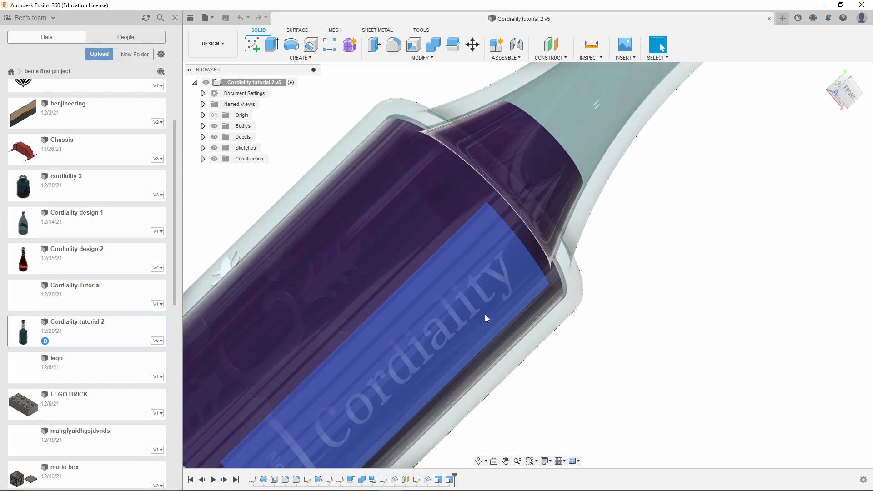
{"action": "scroll", "coordinate": [464, 269], "scroll_direction": "down", "scroll_amount": 5}
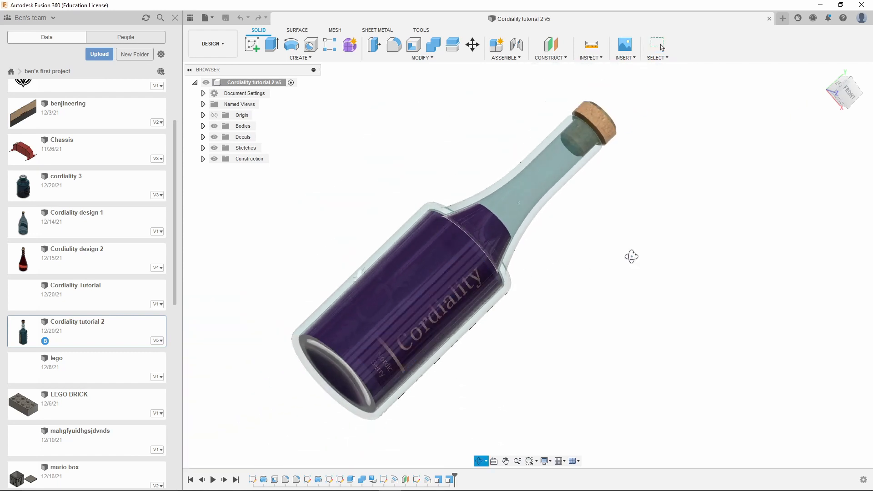
{"action": "middle_click_drag", "start_coordinate": [631, 255], "coordinate": [606, 312], "text": "shift"}
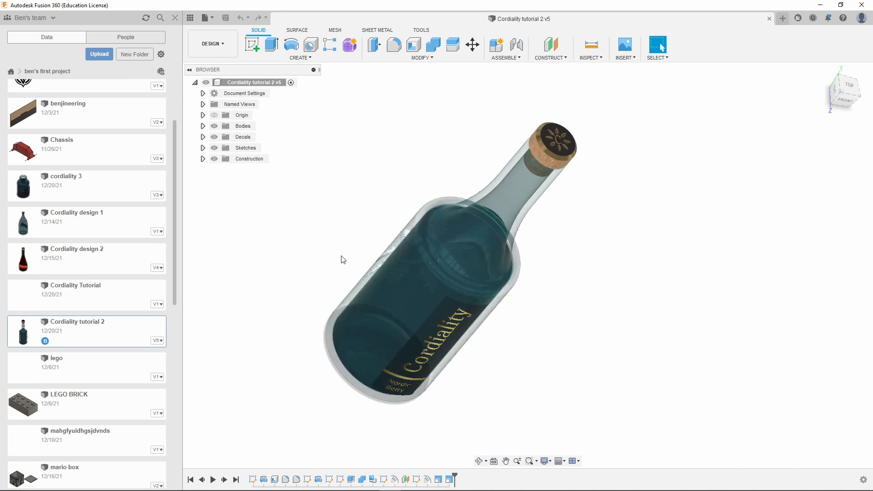
Hide and reshow the data panel, go up to the list of all projects and select the first project.
{"action": "mouse_move", "coordinate": [339, 489]}
{"action": "left_click", "coordinate": [175, 18]}
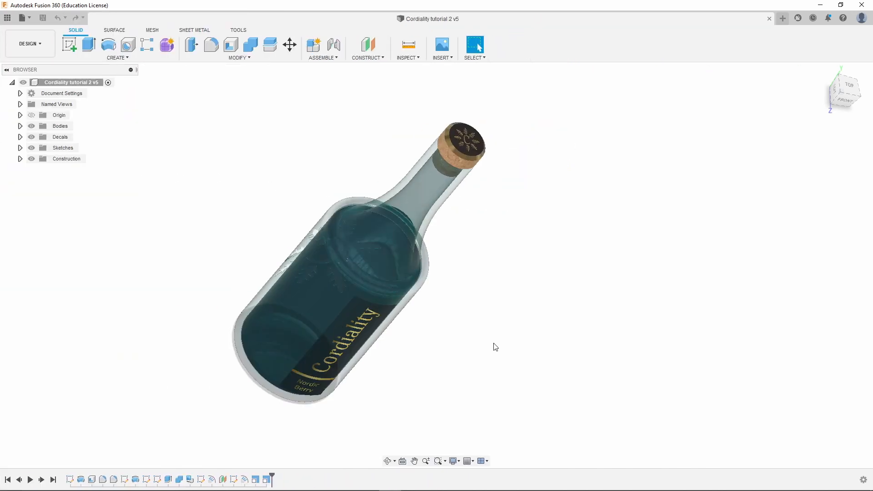
{"action": "left_click", "coordinate": [8, 18]}
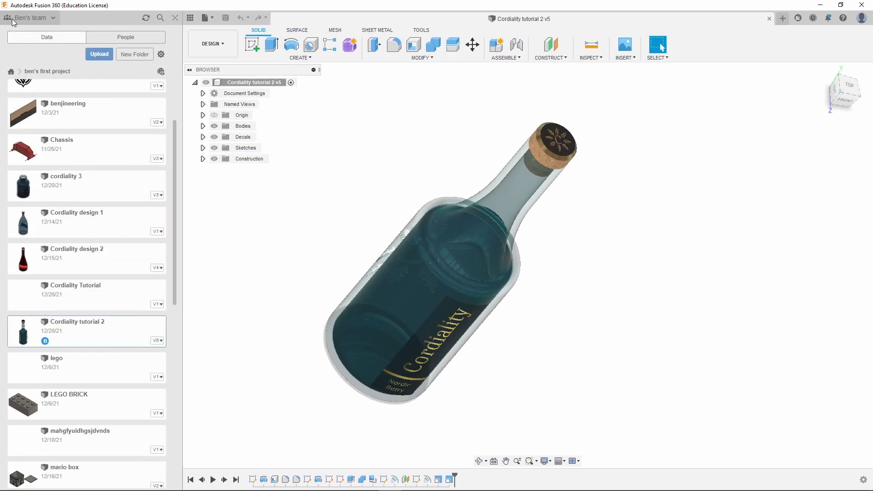
{"action": "left_click", "coordinate": [11, 71]}
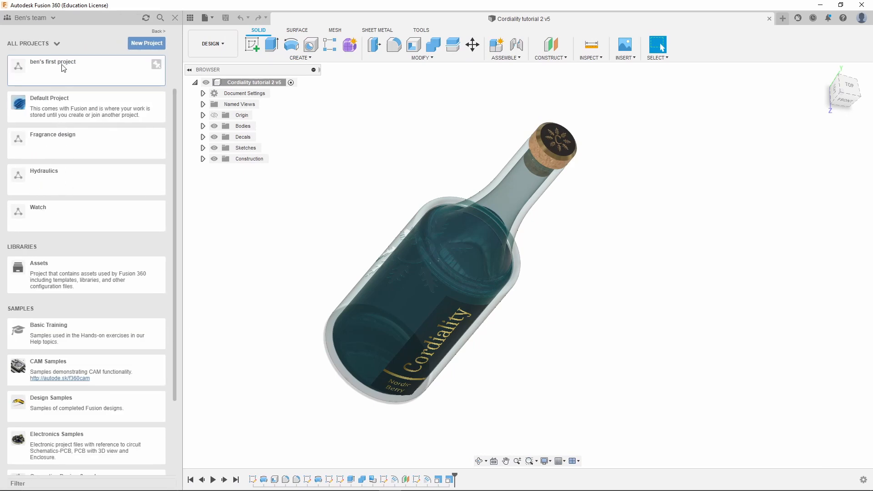
{"action": "left_click", "coordinate": [67, 75]}
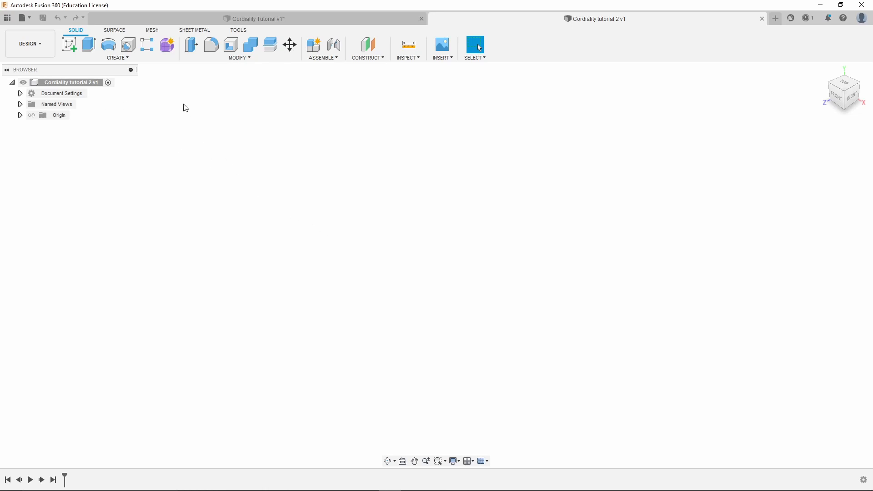
Create a new sketch on the front XY plane of the empty Cordiality tutorial 2 design.
{"action": "left_click", "coordinate": [70, 45]}
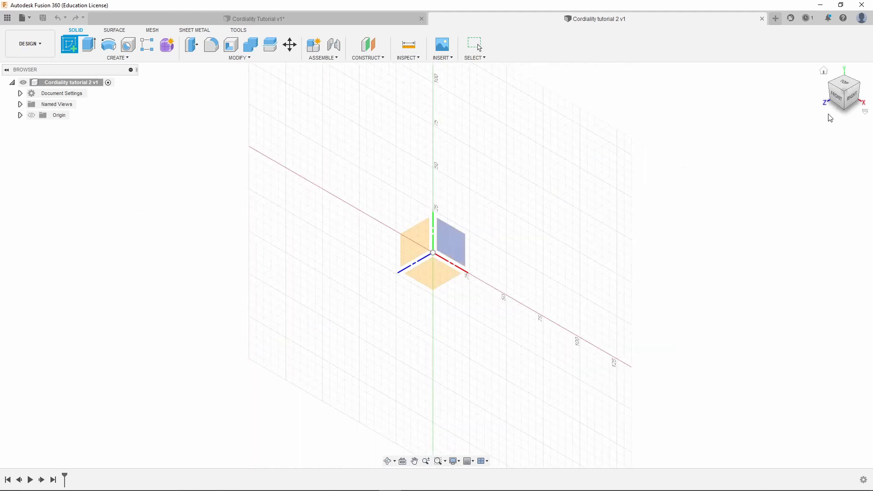
{"action": "left_click", "coordinate": [838, 96]}
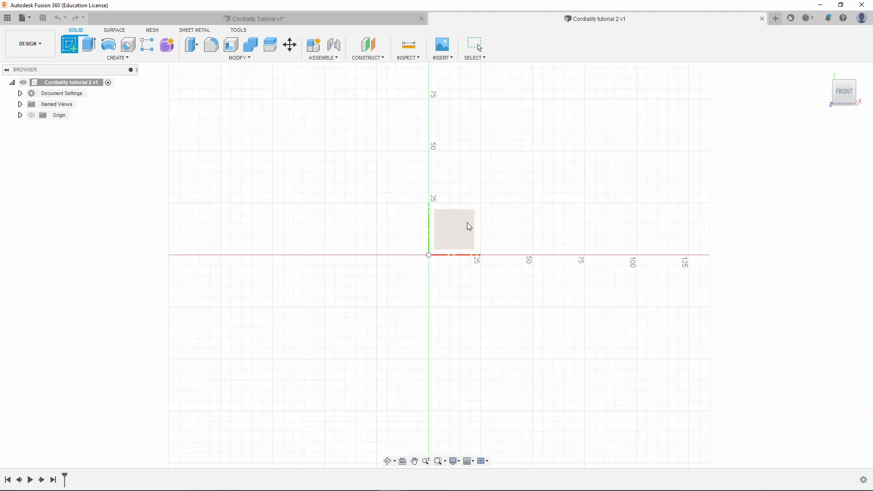
{"action": "middle_click_drag", "start_coordinate": [589, 240], "coordinate": [776, 115], "text": "shift"}
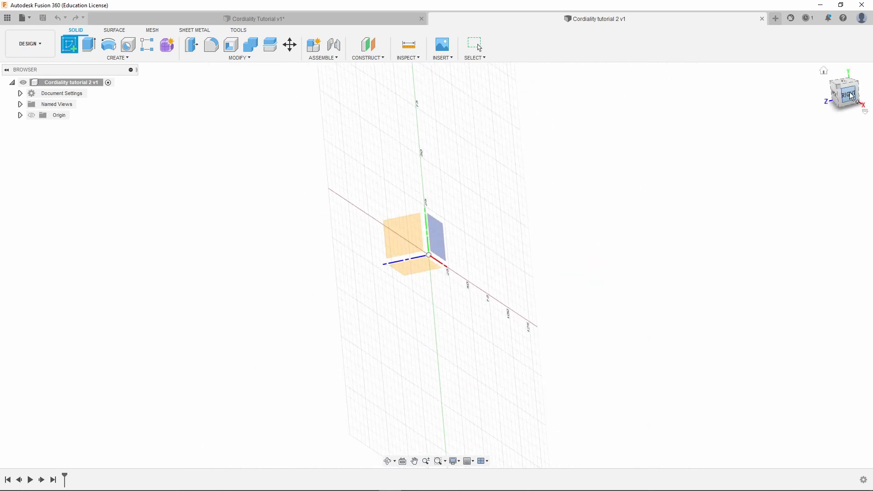
{"action": "middle_click_drag", "start_coordinate": [556, 233], "coordinate": [722, 177], "text": "shift"}
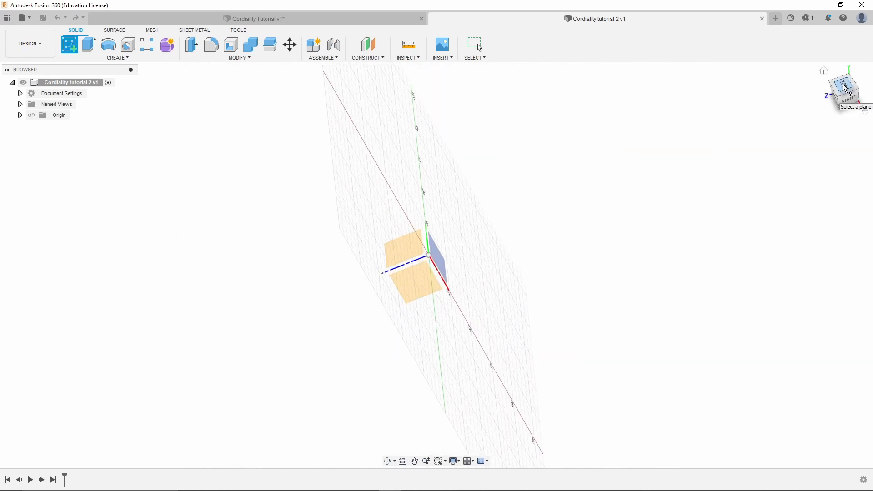
{"action": "middle_click_drag", "start_coordinate": [417, 289], "coordinate": [541, 285], "text": "shift"}
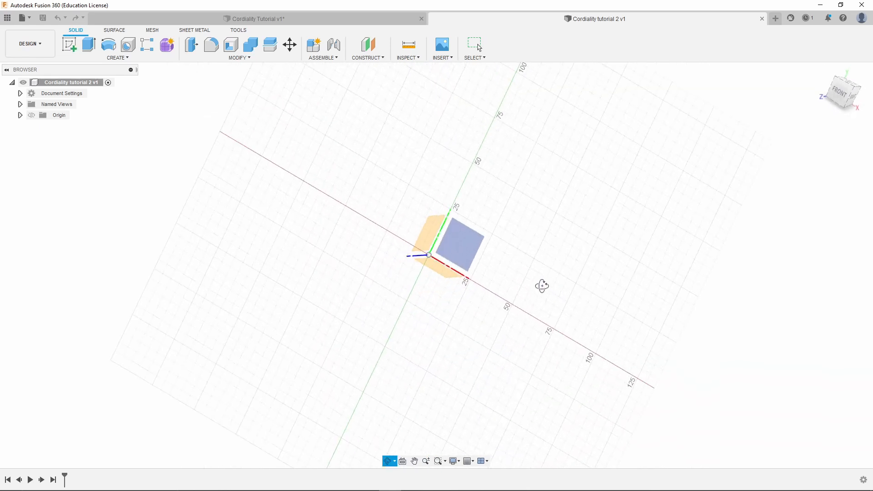
{"action": "left_click", "coordinate": [844, 96]}
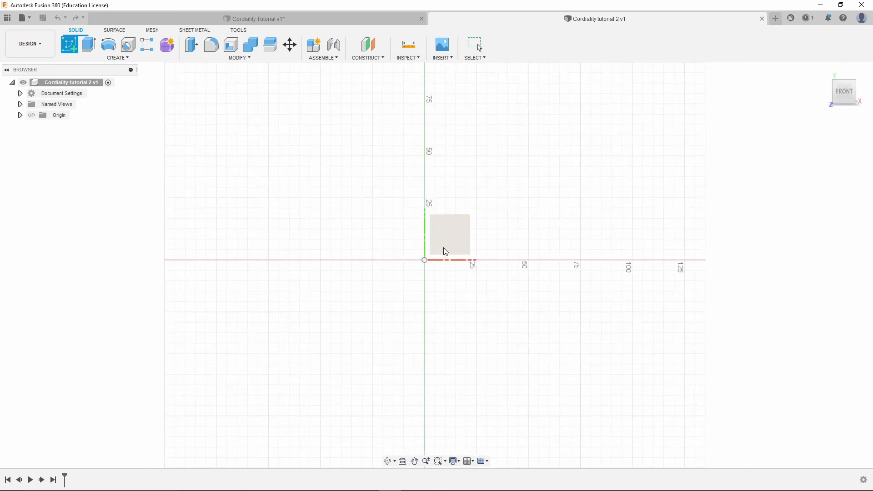
{"action": "left_click", "coordinate": [459, 237]}
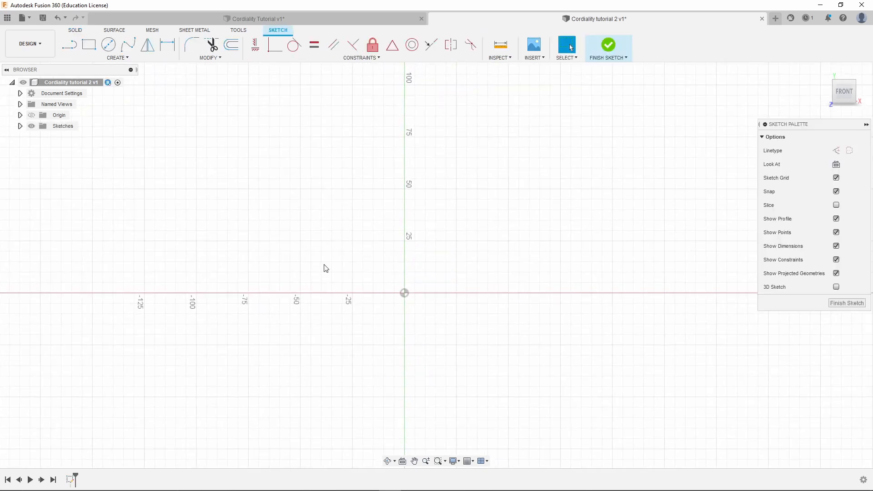
Draw a vertical line 200 mm long upward from the sketch origin with the Line tool.
{"action": "left_click", "coordinate": [127, 58]}
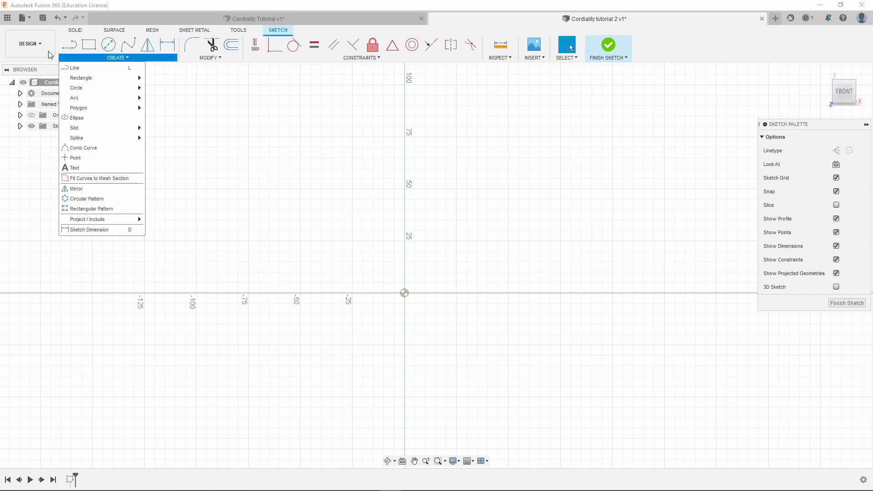
{"action": "left_click", "coordinate": [114, 58]}
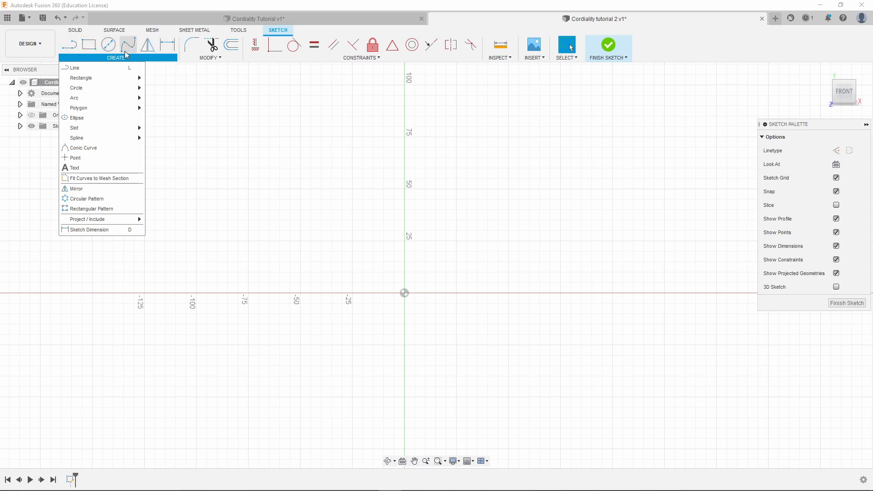
{"action": "mouse_move", "coordinate": [109, 99]}
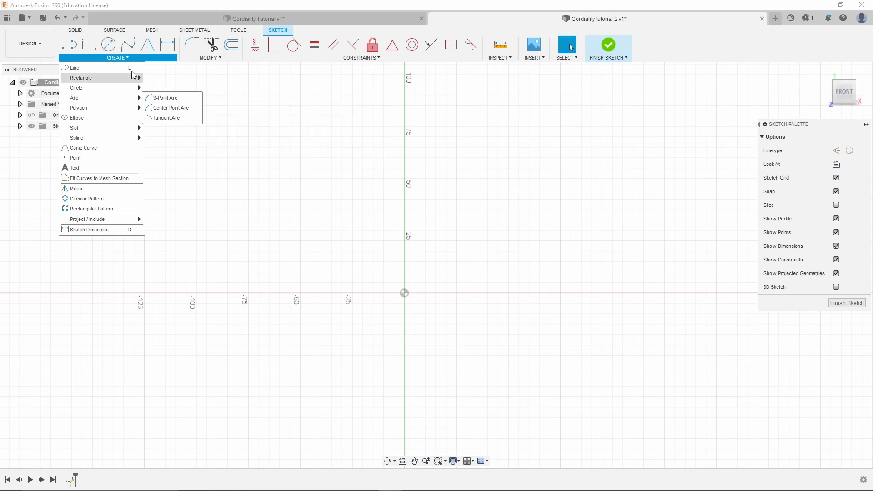
{"action": "left_click", "coordinate": [74, 67]}
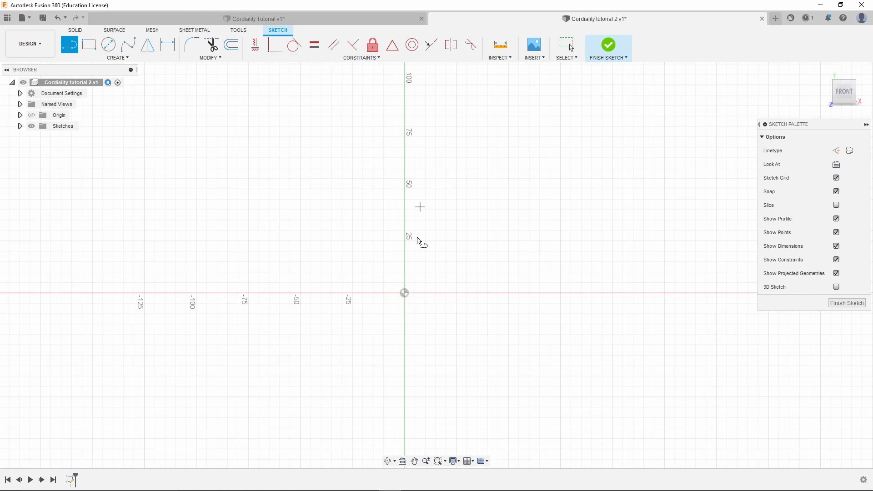
{"action": "scroll", "coordinate": [327, 392], "scroll_direction": "down", "scroll_amount": 3}
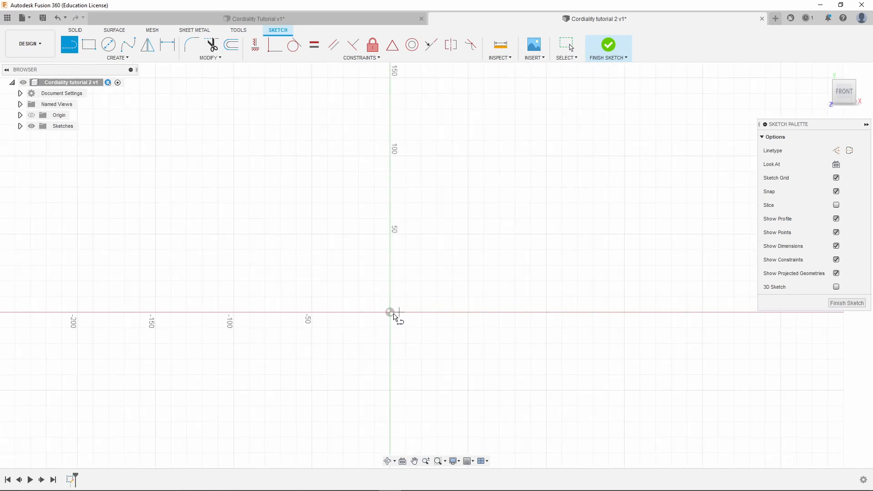
{"action": "left_click", "coordinate": [390, 312]}
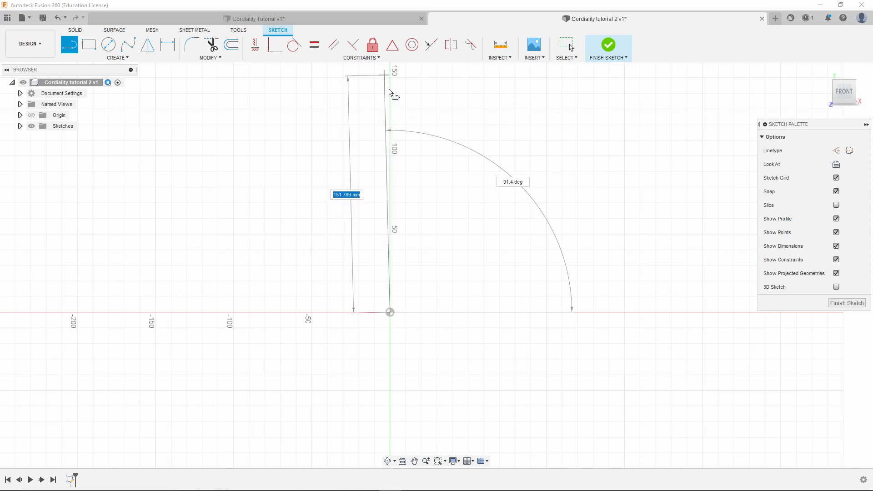
{"action": "scroll", "coordinate": [390, 95], "scroll_direction": "down", "scroll_amount": 5}
{"action": "scroll", "coordinate": [386, 239], "scroll_direction": "up", "scroll_amount": 4}
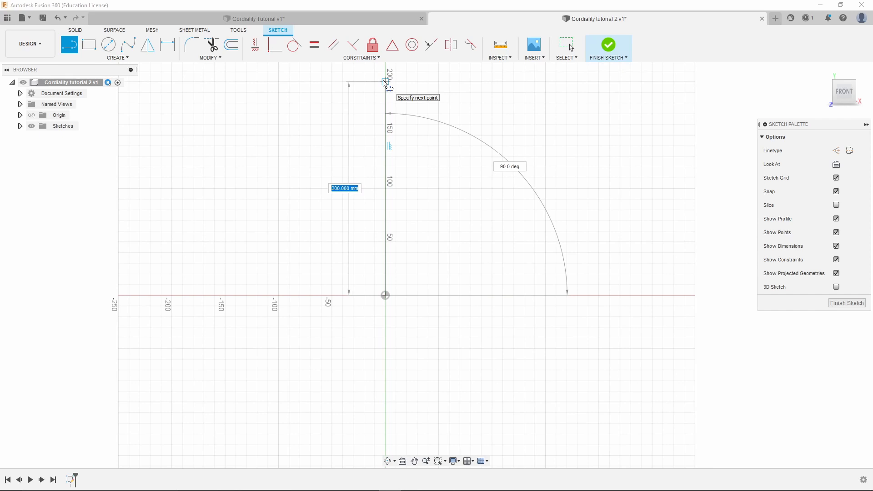
{"action": "scroll", "coordinate": [386, 248], "scroll_direction": "down", "scroll_amount": 4}
{"action": "scroll", "coordinate": [388, 132], "scroll_direction": "up", "scroll_amount": 4}
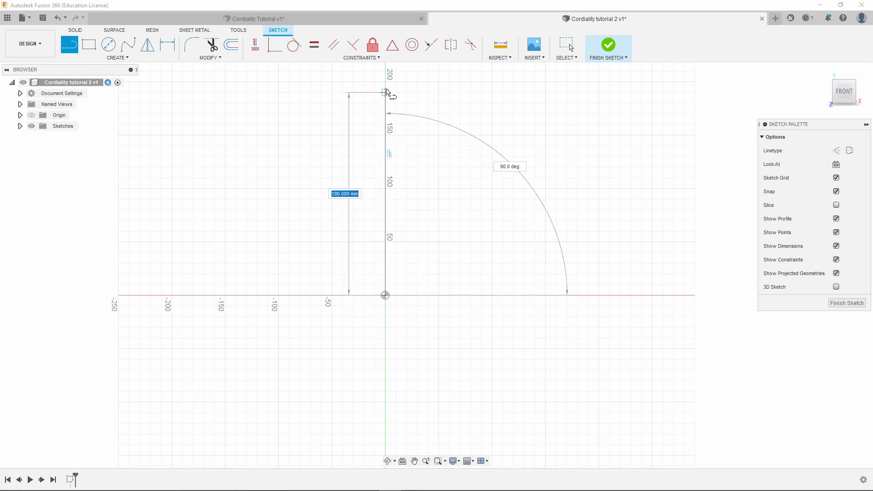
{"action": "scroll", "coordinate": [387, 91], "scroll_direction": "up", "scroll_amount": 3}
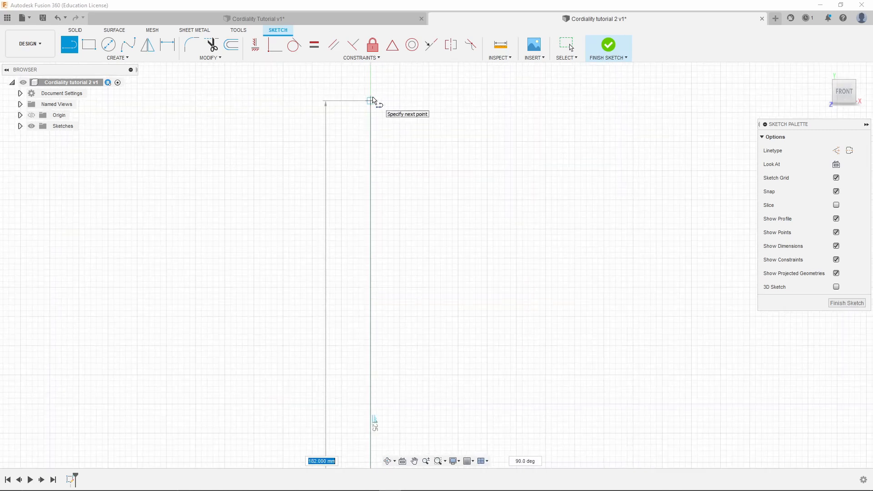
{"action": "scroll", "coordinate": [374, 98], "scroll_direction": "down", "scroll_amount": 3}
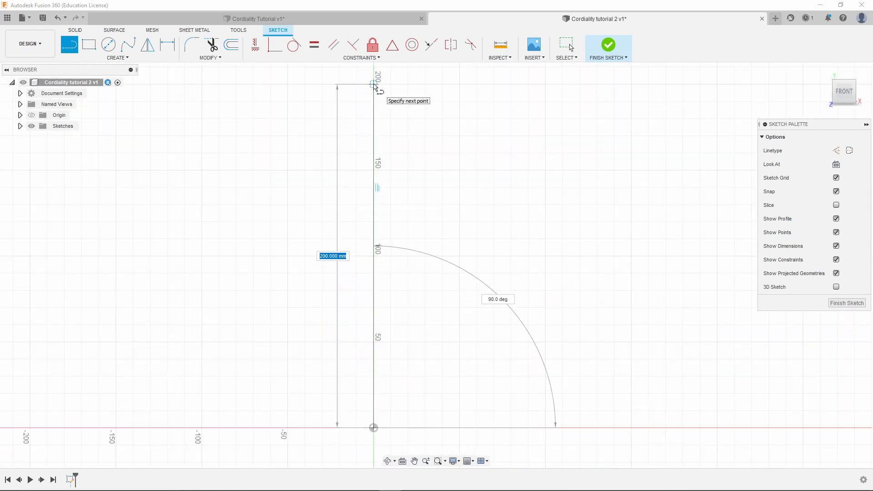
{"action": "left_click", "coordinate": [374, 84]}
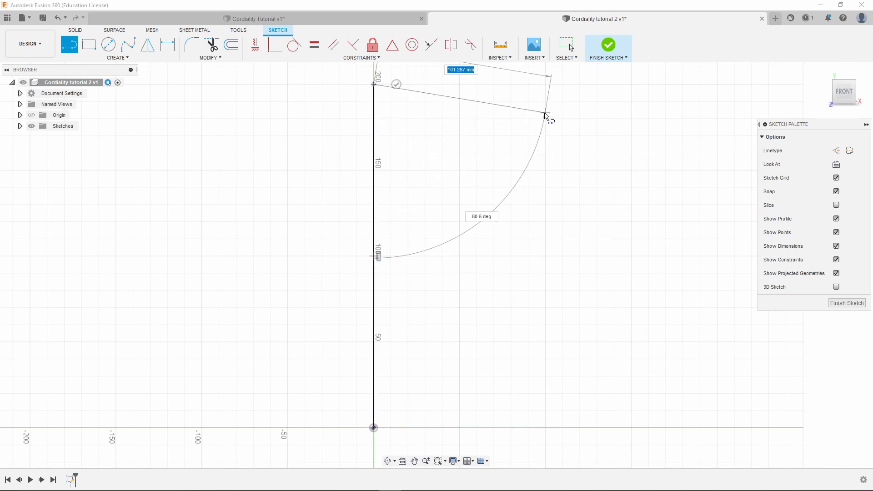
{"action": "key", "text": "Escape"}
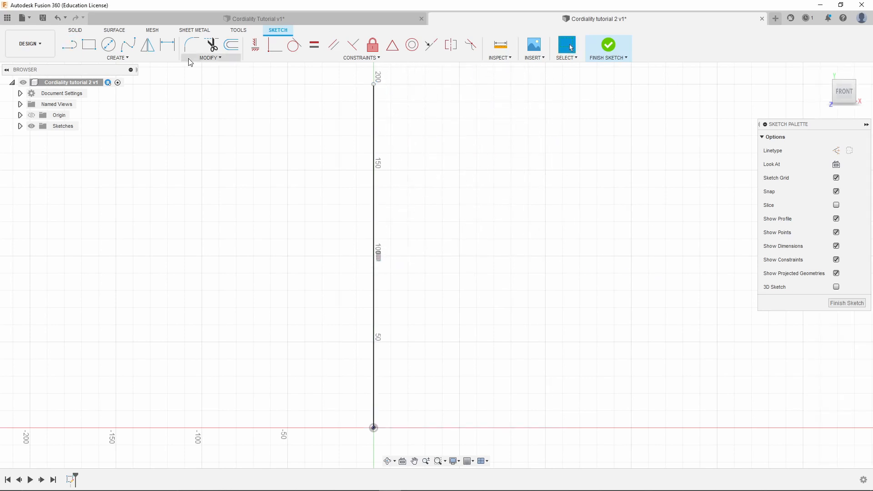
Dimension the vertical line's length and set it to 212 mm.
{"action": "left_click", "coordinate": [167, 46]}
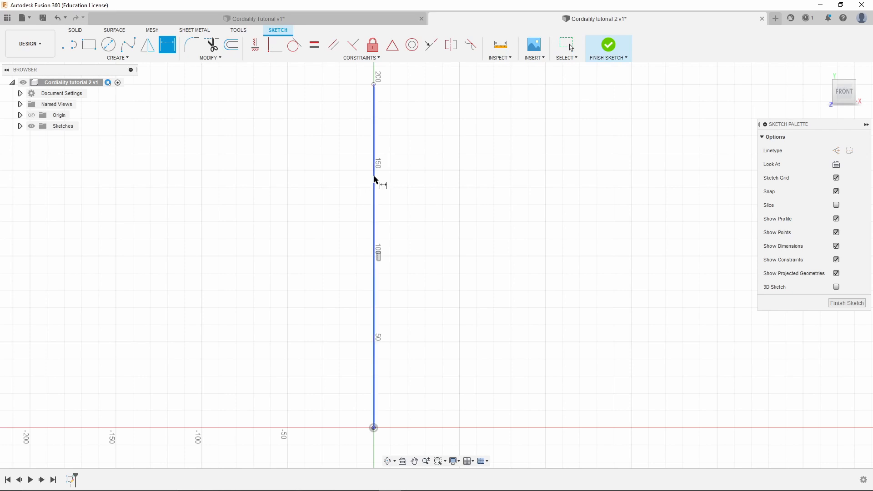
{"action": "left_click", "coordinate": [374, 179]}
{"action": "left_click", "coordinate": [314, 254]}
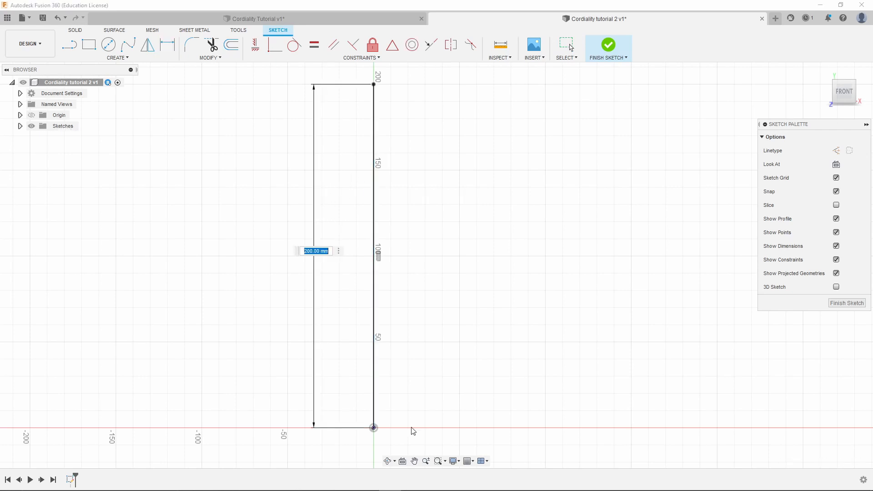
{"action": "type", "text": "212"}
{"action": "key", "text": "Return"}
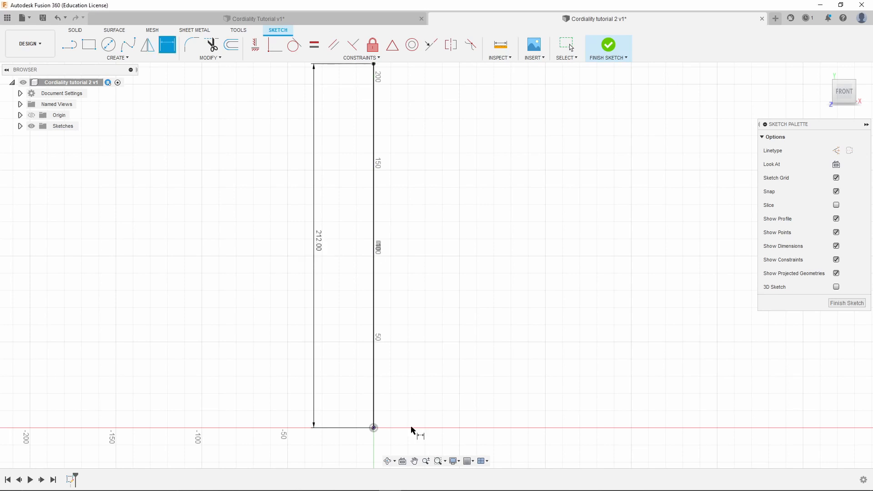
{"action": "scroll", "coordinate": [320, 250], "scroll_direction": "down", "scroll_amount": 3}
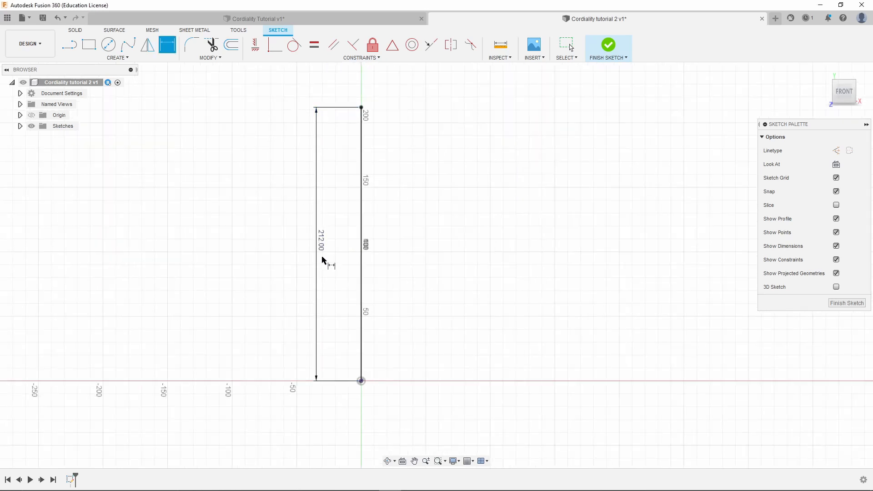
{"action": "scroll", "coordinate": [264, 99], "scroll_direction": "up", "scroll_amount": 1}
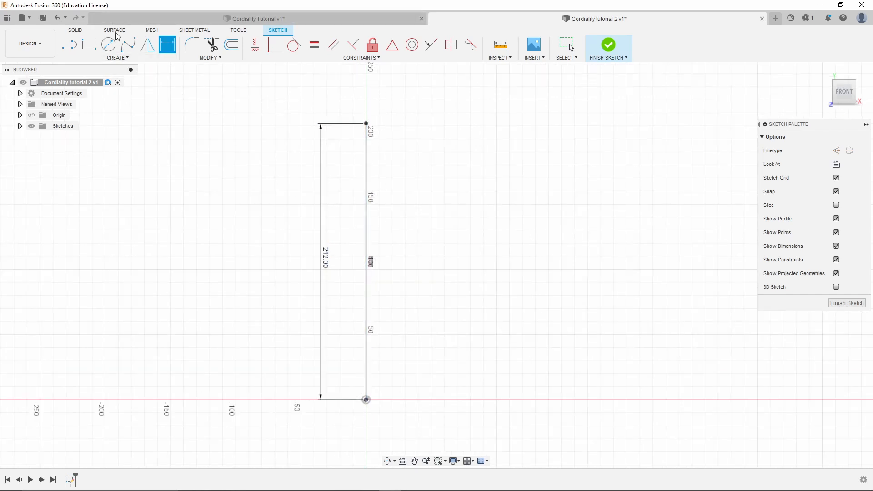
Draw a horizontal line about 15 mm long outward from the upper end of the 212 mm vertical line.
{"action": "left_click", "coordinate": [70, 44]}
{"action": "scroll", "coordinate": [391, 122], "scroll_direction": "up", "scroll_amount": 2}
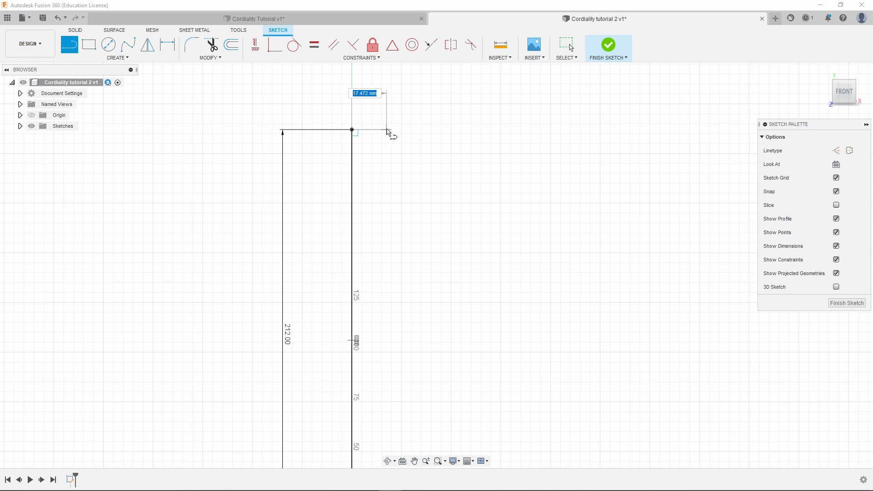
{"action": "left_click", "coordinate": [383, 132]}
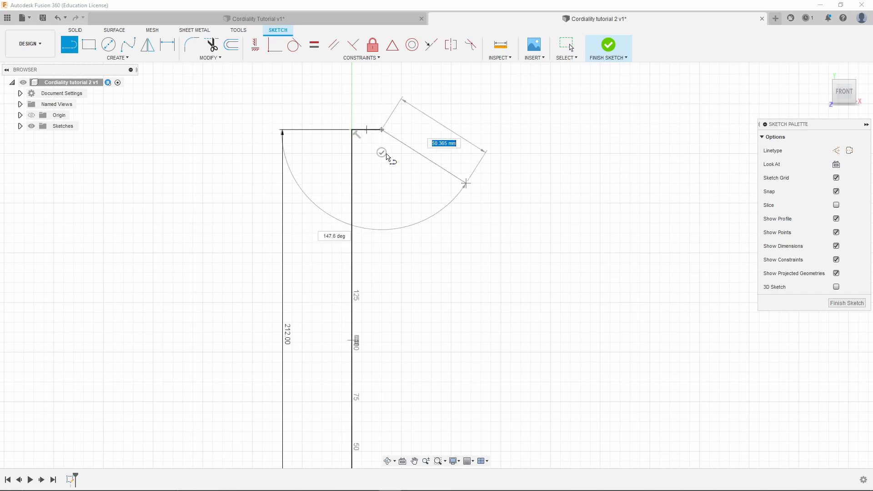
{"action": "left_click", "coordinate": [167, 44]}
{"action": "scroll", "coordinate": [365, 83], "scroll_direction": "up", "scroll_amount": 1}
{"action": "scroll", "coordinate": [365, 83], "scroll_direction": "up", "scroll_amount": 3}
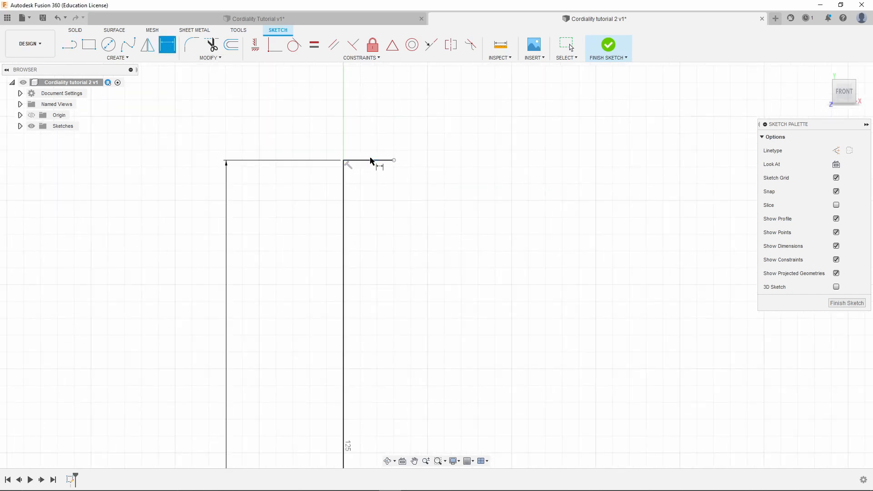
{"action": "left_click", "coordinate": [371, 160]}
{"action": "left_click", "coordinate": [344, 173]}
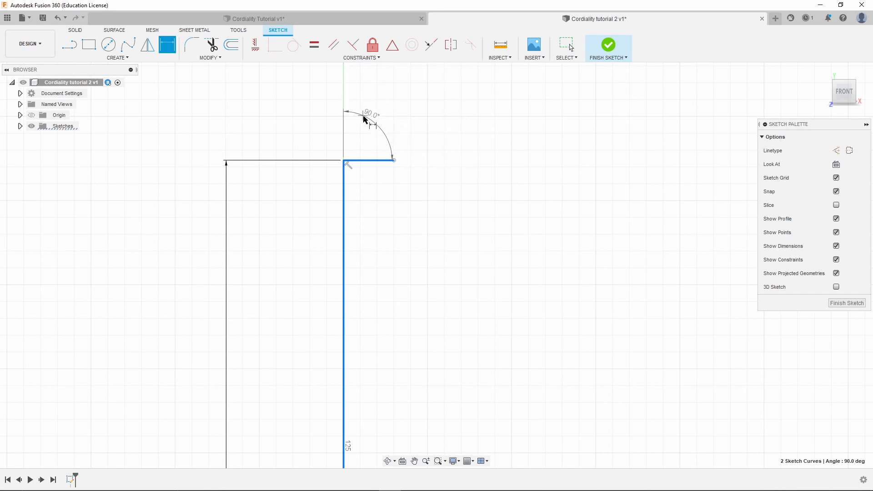
{"action": "key", "text": "Escape"}
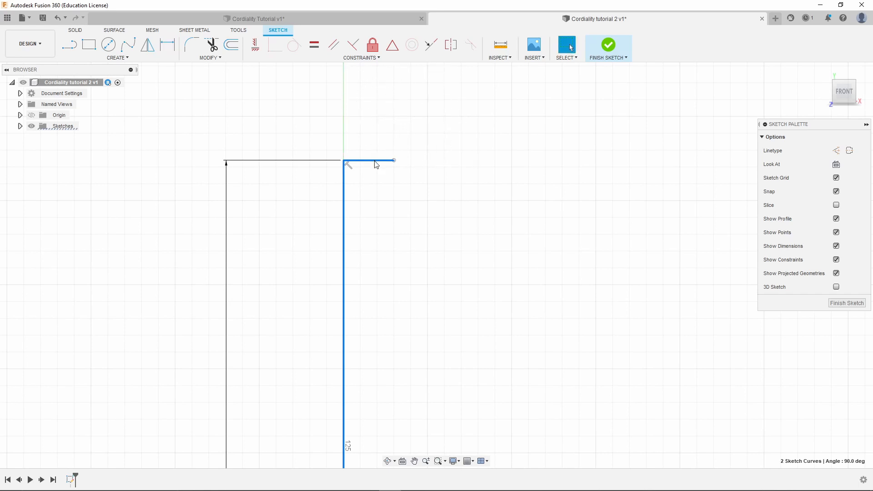
{"action": "left_click", "coordinate": [167, 44]}
{"action": "key", "text": "Escape"}
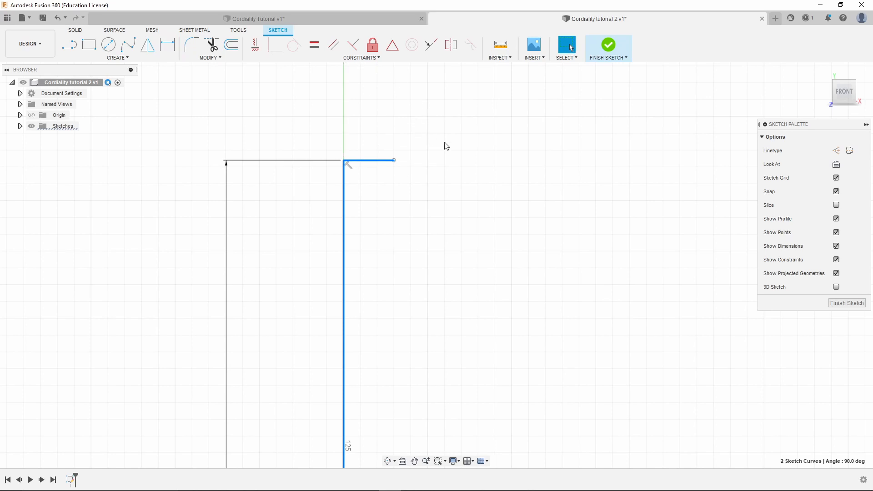
{"action": "key", "text": "Escape"}
Dimension the short horizontal line at the profile's upper end and set its length to 13.5 mm.
{"action": "left_click", "coordinate": [170, 48]}
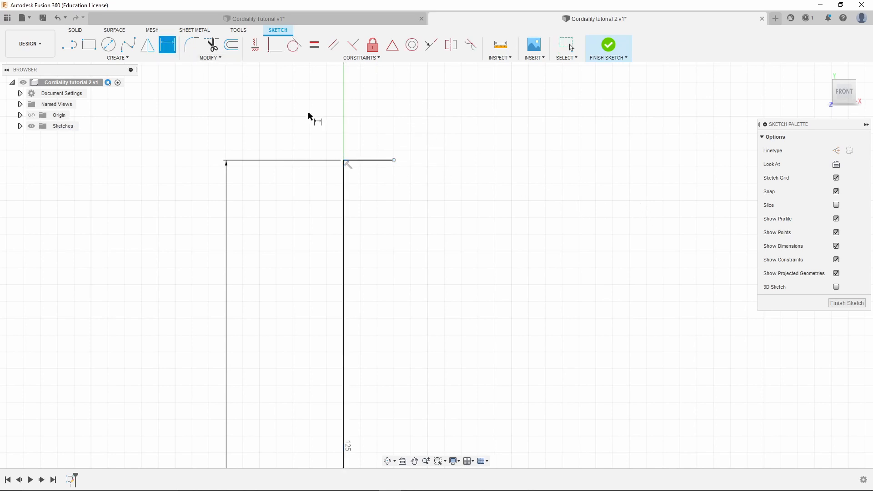
{"action": "left_click", "coordinate": [370, 161]}
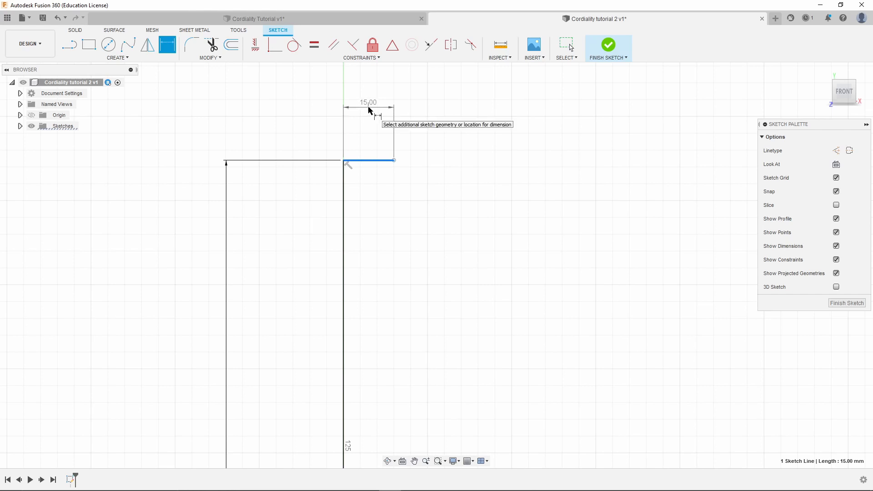
{"action": "left_click", "coordinate": [371, 112]}
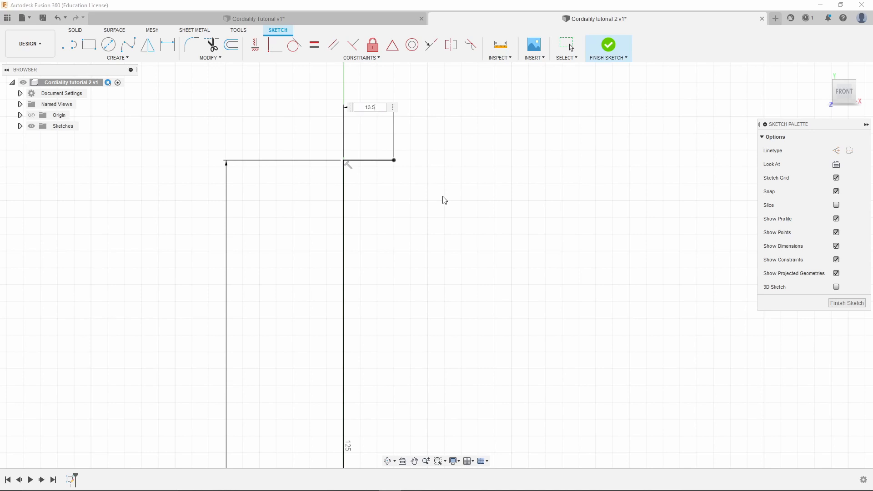
{"action": "type", "text": "13.5"}
{"action": "key", "text": "Return"}
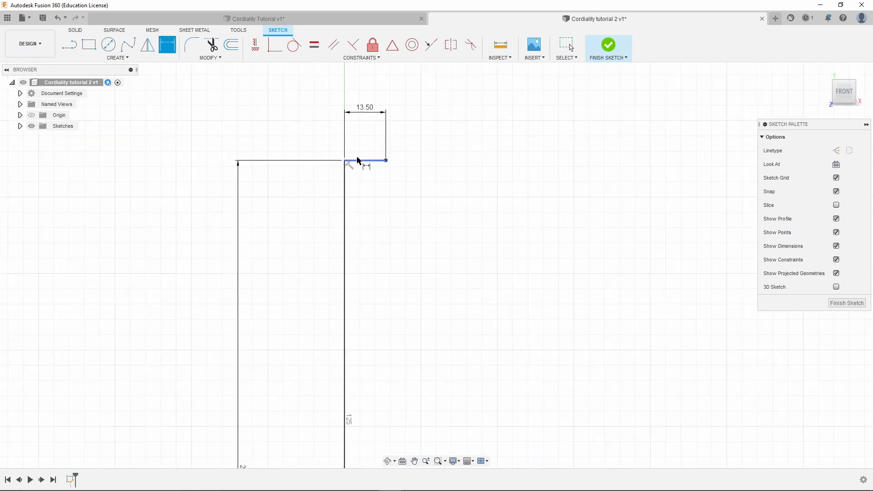
Draw a vertical line from the free end of the 13.5 mm line straight down to the horizontal axis.
{"action": "scroll", "coordinate": [357, 160], "scroll_direction": "down", "scroll_amount": 5}
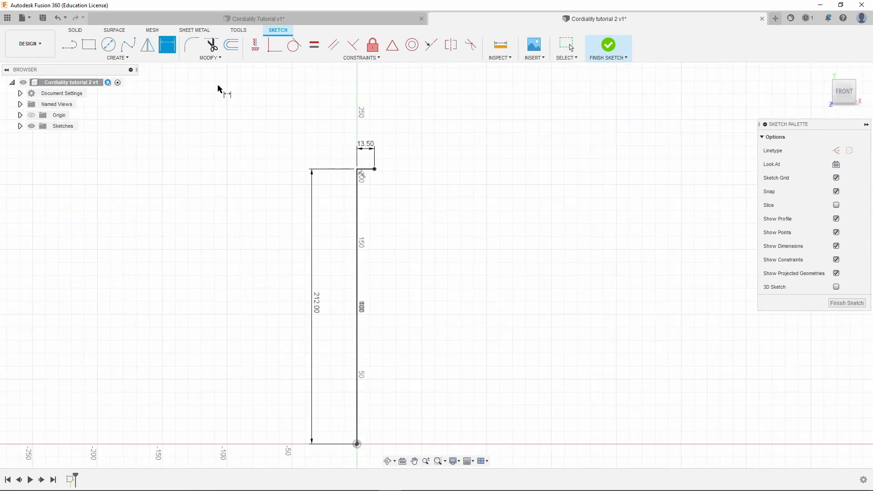
{"action": "left_click", "coordinate": [70, 45]}
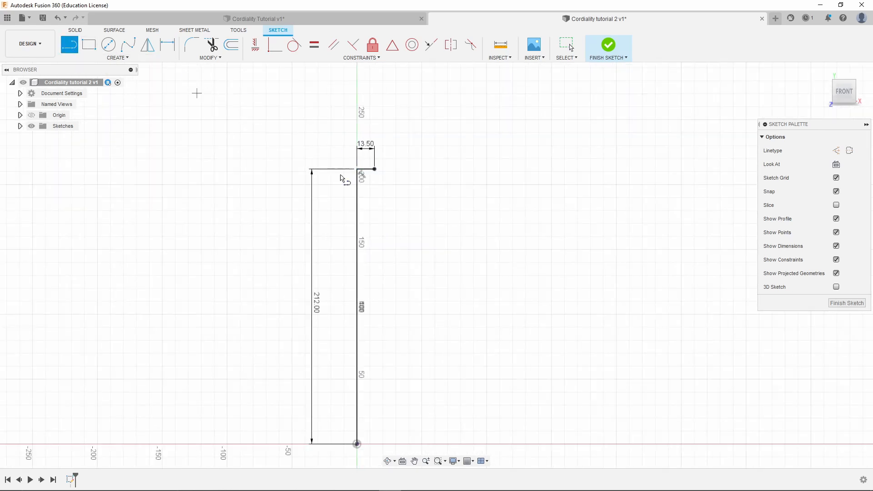
{"action": "left_click", "coordinate": [375, 169]}
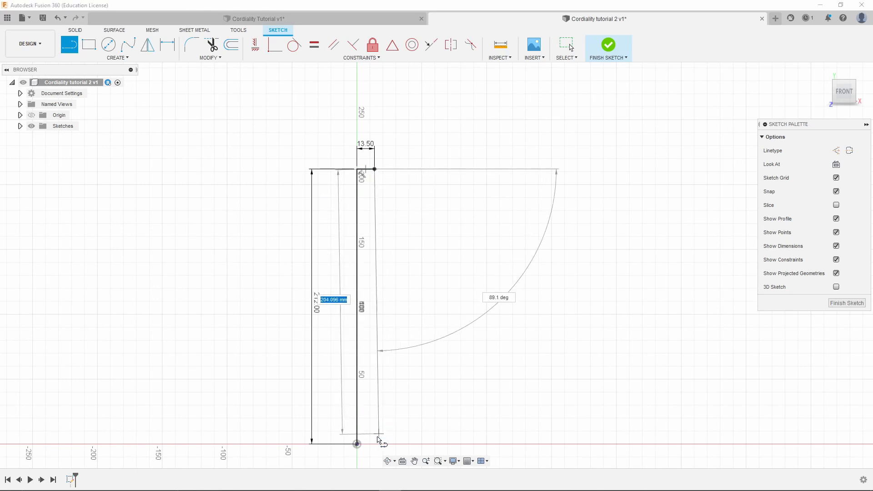
{"action": "left_click", "coordinate": [375, 444]}
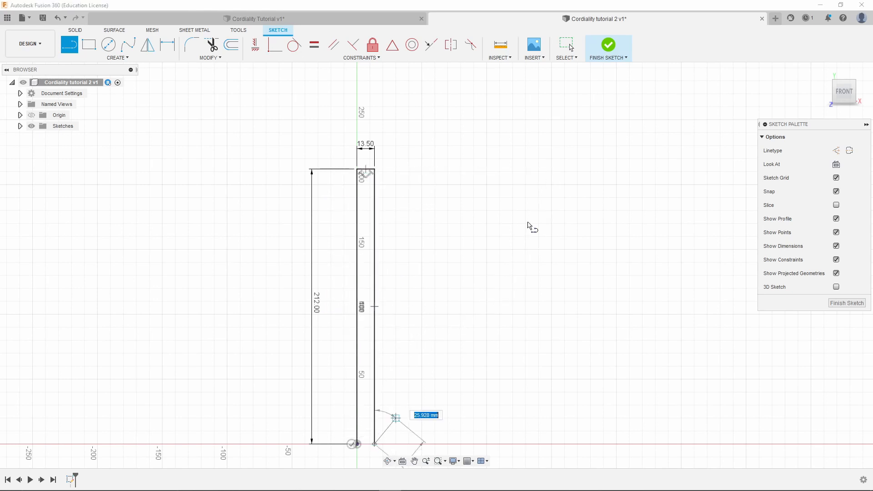
{"action": "scroll", "coordinate": [436, 244], "scroll_direction": "up", "scroll_amount": 1}
{"action": "key", "text": "Escape"}
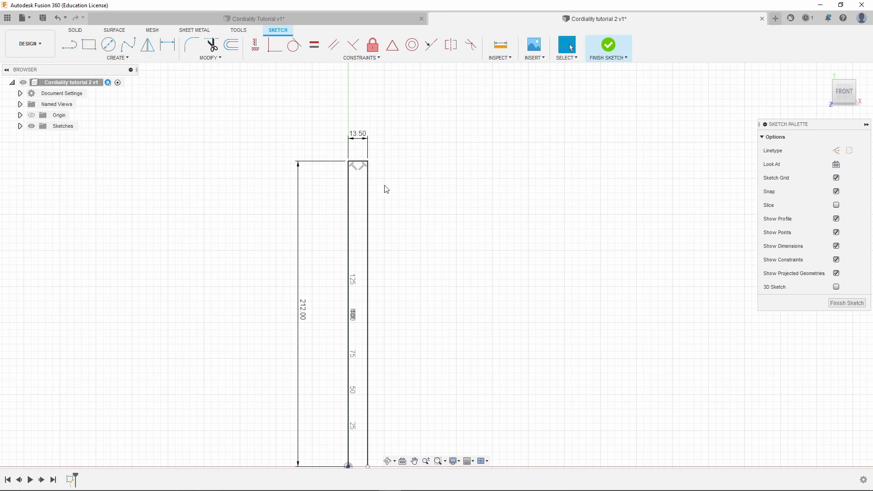
Draw a two-point rectangle from the sketch origin, wider than the narrow neck profile and slightly over half its height.
{"action": "left_click", "coordinate": [92, 47]}
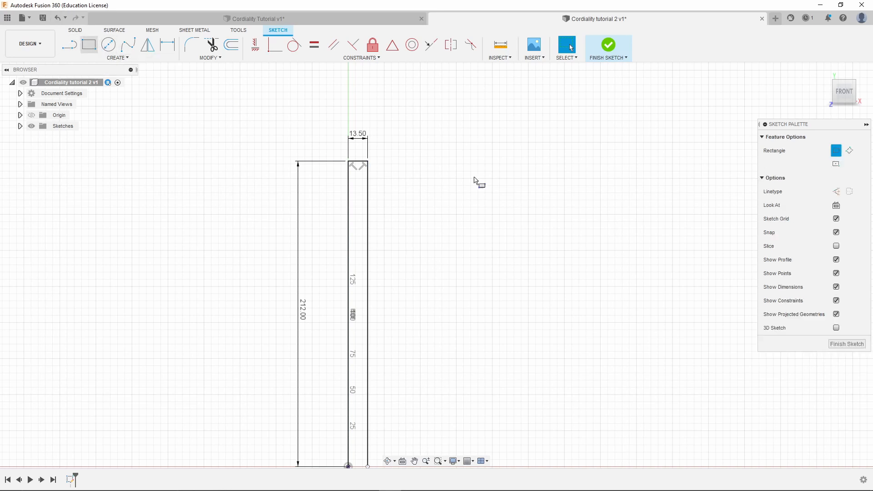
{"action": "scroll", "coordinate": [452, 181], "scroll_direction": "down", "scroll_amount": 3}
{"action": "scroll", "coordinate": [446, 276], "scroll_direction": "up", "scroll_amount": 4}
{"action": "left_click", "coordinate": [356, 377]}
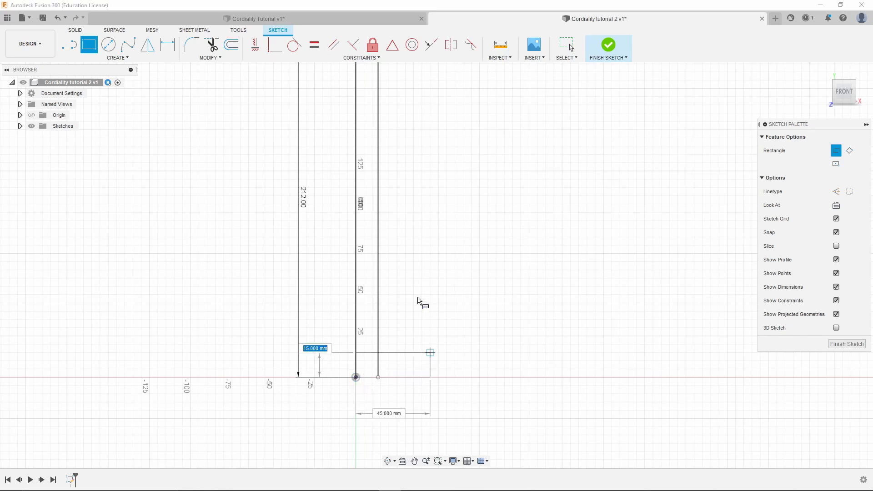
{"action": "scroll", "coordinate": [401, 252], "scroll_direction": "up", "scroll_amount": 1}
{"action": "scroll", "coordinate": [401, 252], "scroll_direction": "down", "scroll_amount": 2}
{"action": "middle_click_drag", "start_coordinate": [408, 220], "coordinate": [408, 229], "text": "shift"}
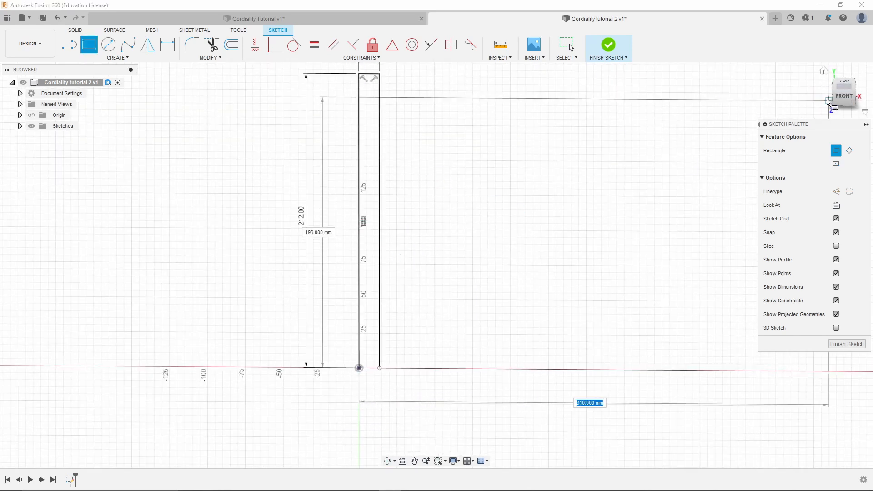
{"action": "left_click", "coordinate": [844, 94]}
{"action": "scroll", "coordinate": [410, 284], "scroll_direction": "down", "scroll_amount": 3}
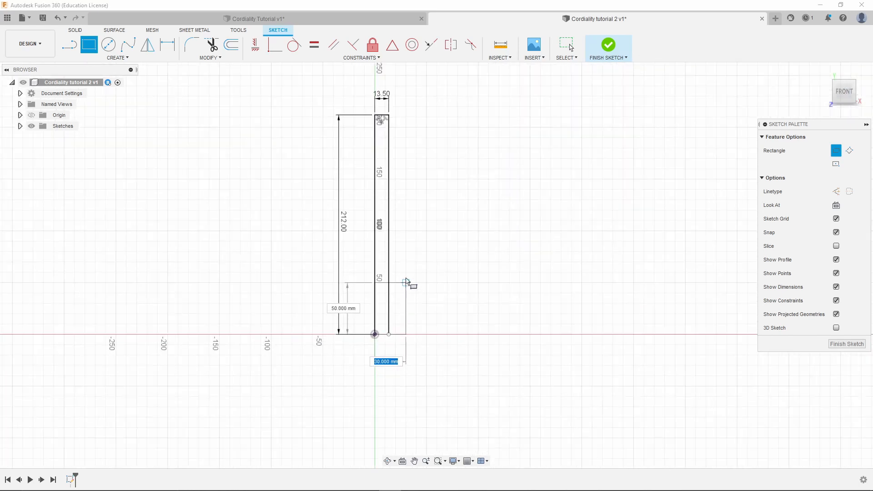
{"action": "scroll", "coordinate": [407, 172], "scroll_direction": "up", "scroll_amount": 4}
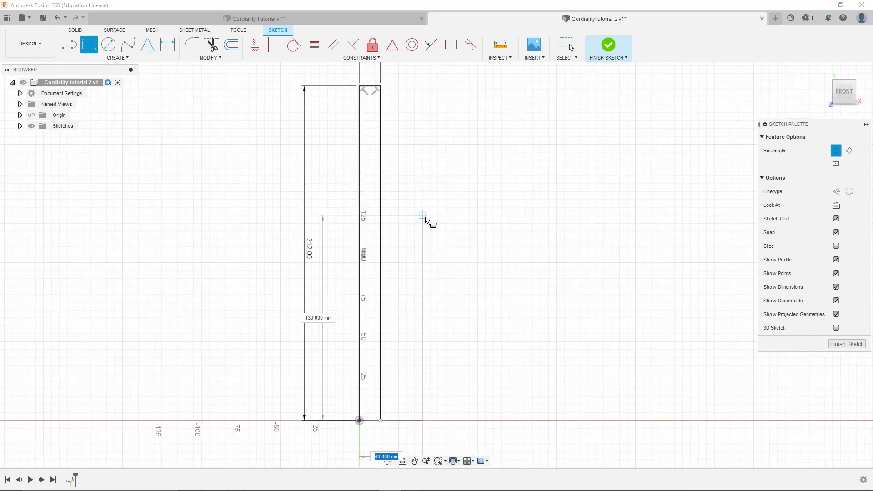
{"action": "left_click", "coordinate": [415, 239]}
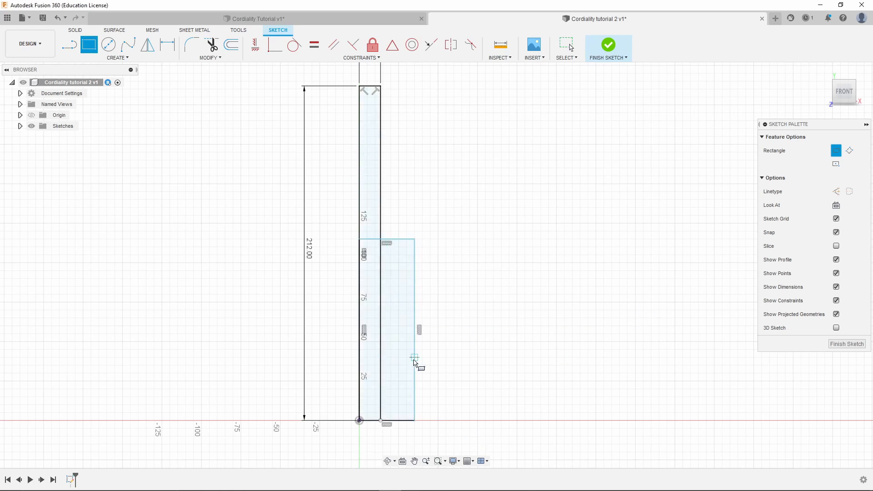
{"action": "mouse_move", "coordinate": [415, 363]}
{"action": "middle_mouse_down", "text": "shift"}
{"action": "mouse_move", "coordinate": [404, 376]}
{"action": "mouse_move", "coordinate": [415, 405]}
{"action": "mouse_move", "coordinate": [377, 354]}
{"action": "mouse_move", "coordinate": [305, 190]}
{"action": "mouse_move", "coordinate": [302, 162]}
{"action": "mouse_move", "coordinate": [318, 159]}
{"action": "mouse_move", "coordinate": [296, 179]}
{"action": "middle_mouse_up", "text": "shift"}
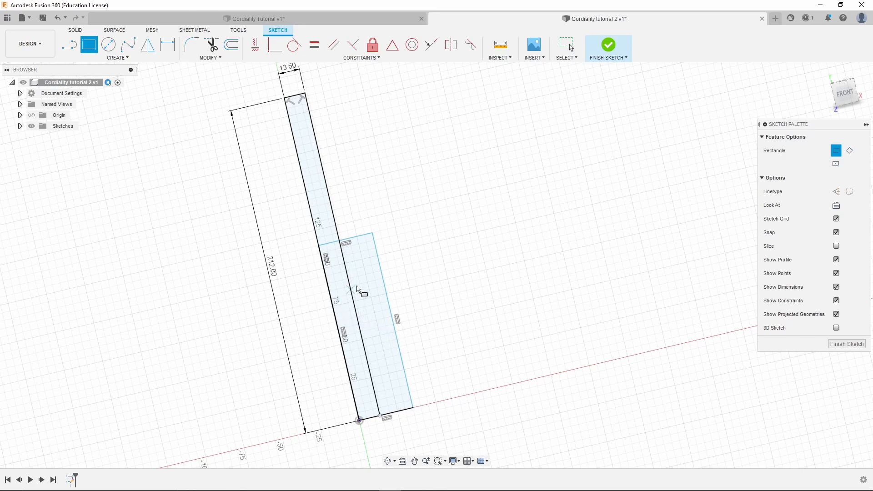
{"action": "mouse_move", "coordinate": [357, 296]}
{"action": "middle_mouse_down", "text": "shift"}
{"action": "mouse_move", "coordinate": [306, 347]}
{"action": "mouse_move", "coordinate": [291, 293]}
{"action": "mouse_move", "coordinate": [316, 253]}
{"action": "mouse_move", "coordinate": [351, 269]}
{"action": "middle_mouse_up", "text": "shift"}
{"action": "left_click", "coordinate": [849, 89]}
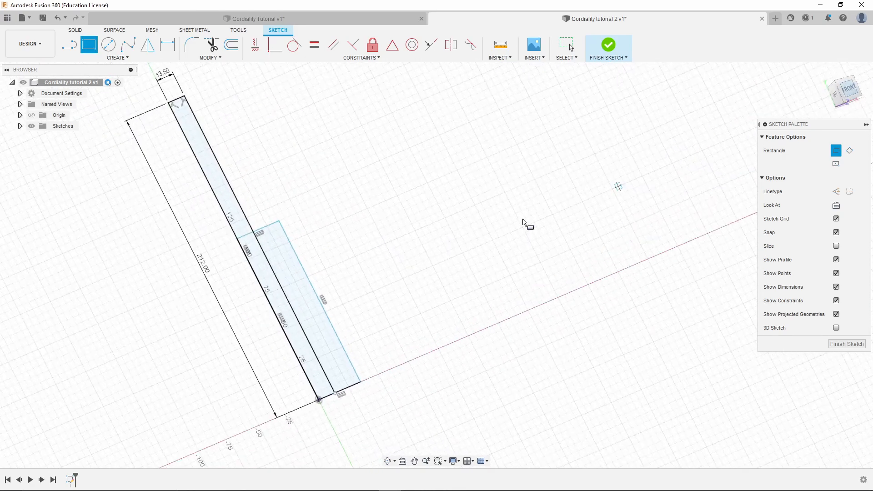
{"action": "scroll", "coordinate": [331, 385], "scroll_direction": "down", "scroll_amount": 2}
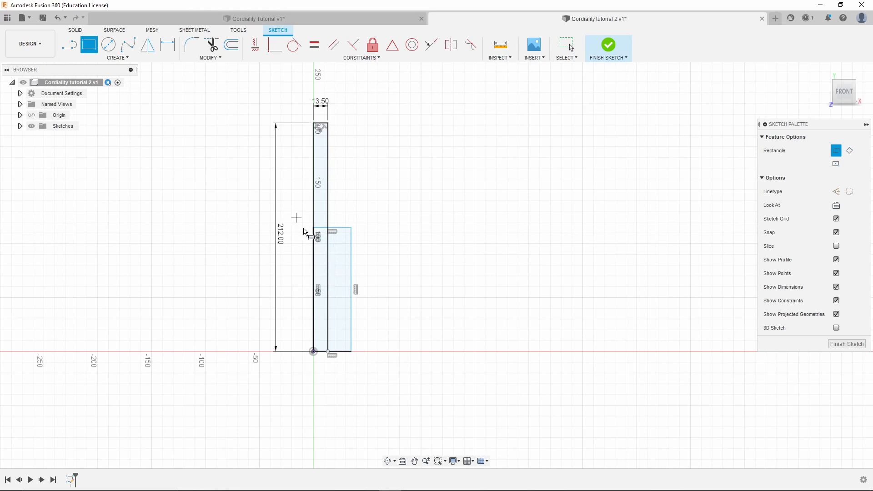
Finish the sketch containing the neck and body profiles.
{"action": "left_click", "coordinate": [847, 345]}
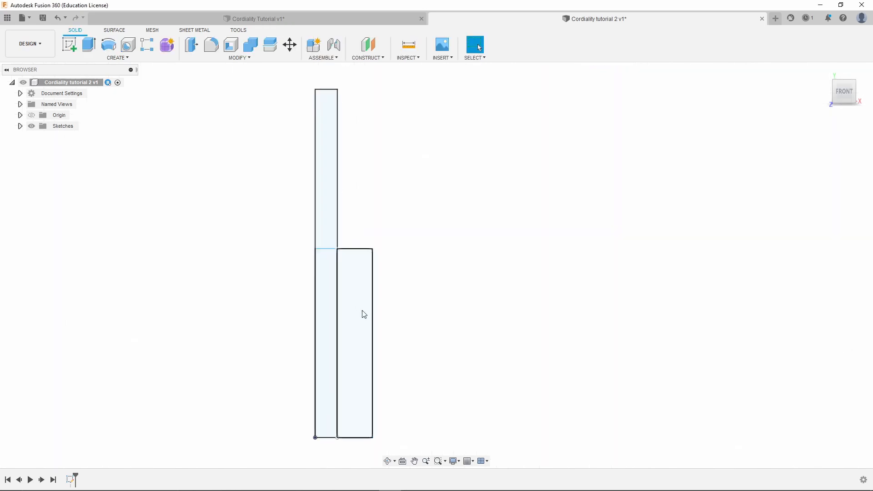
{"action": "scroll", "coordinate": [348, 156], "scroll_direction": "down", "scroll_amount": 2}
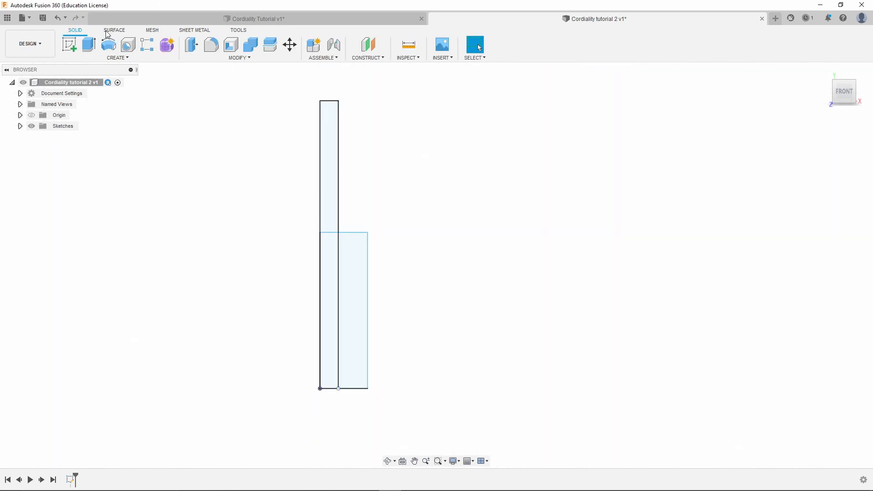
Preview a 360° revolve of all three profiles as a new body around the long vertical centre line, and discard it.
{"action": "left_click", "coordinate": [108, 44]}
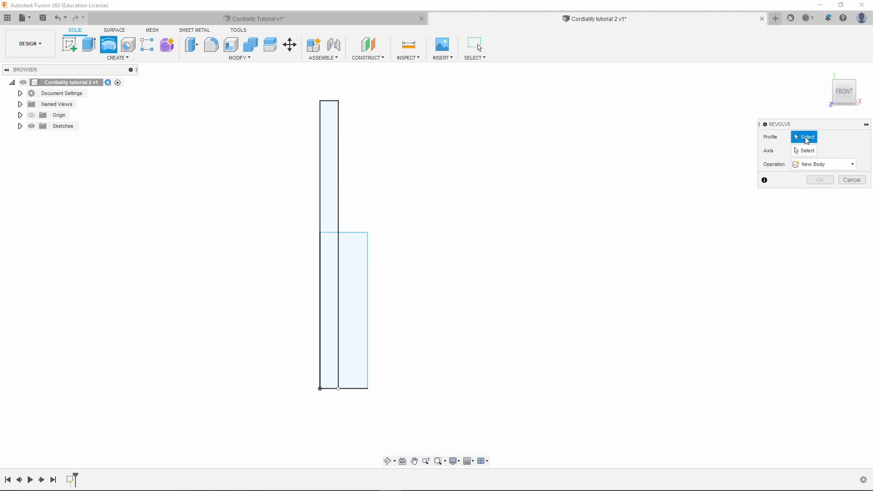
{"action": "left_click", "coordinate": [354, 259]}
{"action": "left_click", "coordinate": [330, 260]}
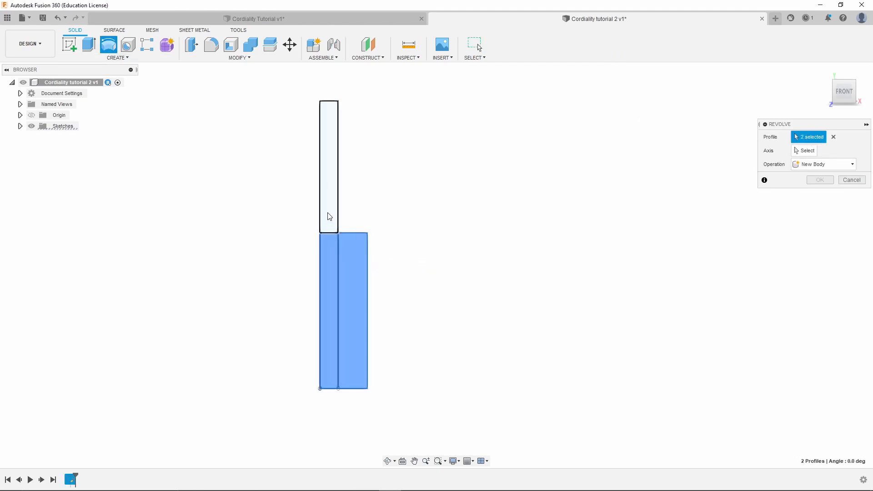
{"action": "left_click", "coordinate": [328, 215]}
{"action": "left_click", "coordinate": [798, 150]}
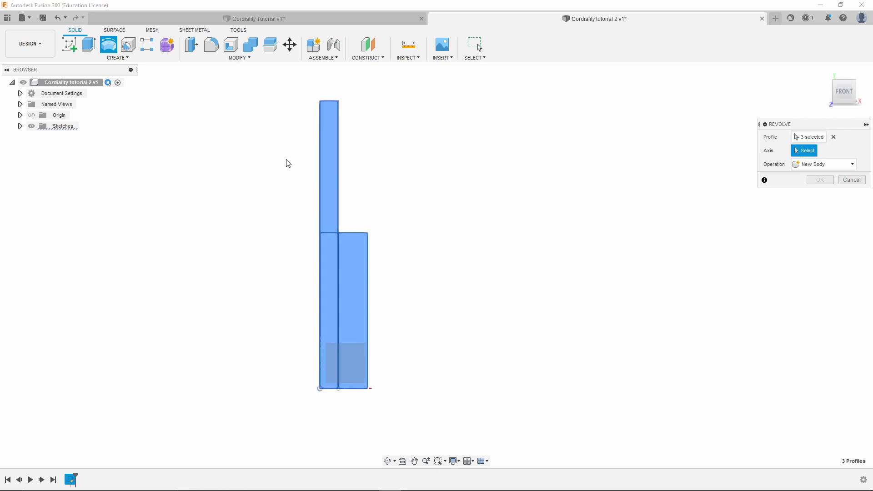
{"action": "left_click", "coordinate": [321, 169]}
{"action": "middle_click_drag", "start_coordinate": [325, 280], "coordinate": [345, 296], "text": "shift"}
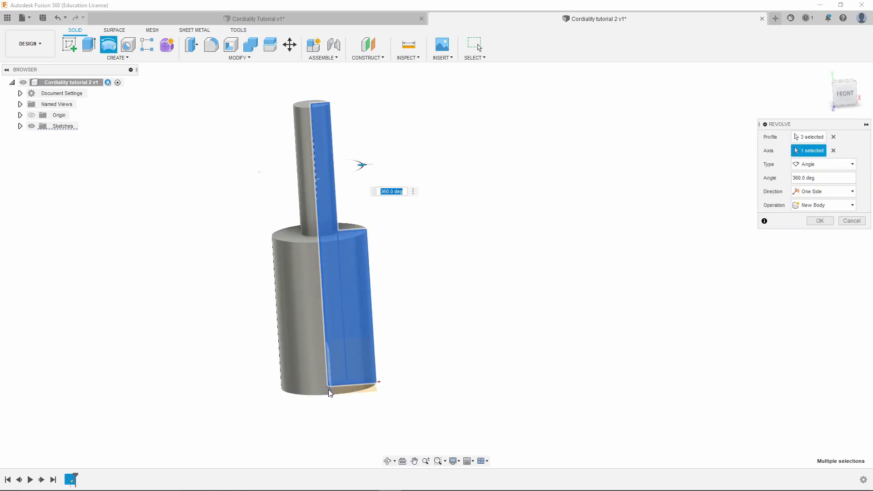
{"action": "mouse_move", "coordinate": [335, 318]}
{"action": "middle_mouse_down", "text": "shift"}
{"action": "mouse_move", "coordinate": [331, 291]}
{"action": "mouse_move", "coordinate": [326, 311]}
{"action": "middle_mouse_up", "text": "shift"}
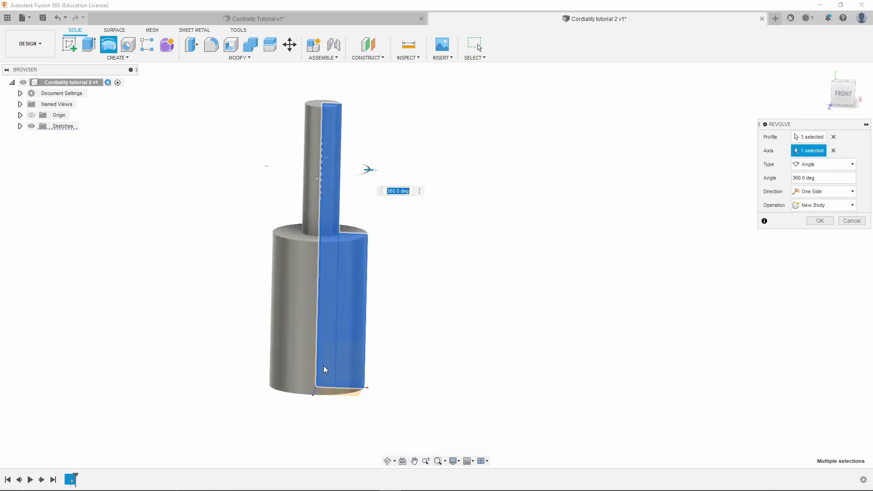
{"action": "middle_click_drag", "start_coordinate": [304, 299], "coordinate": [319, 309], "text": "shift"}
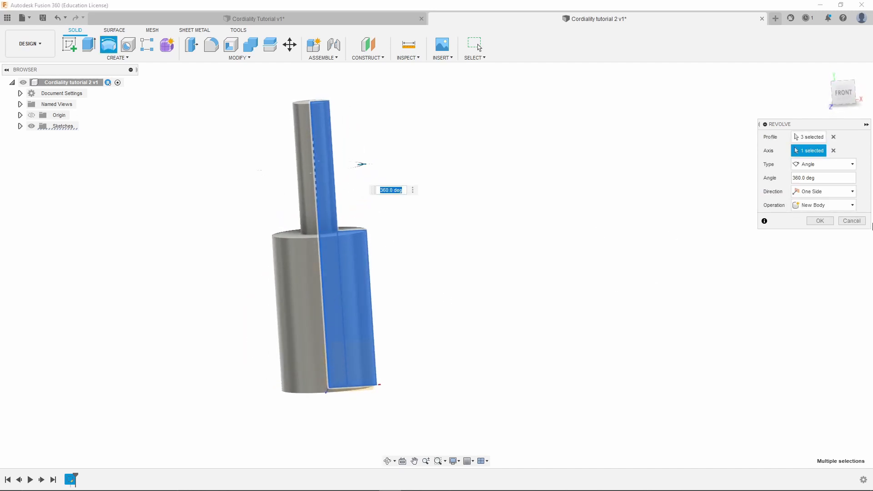
{"action": "left_click", "coordinate": [852, 221]}
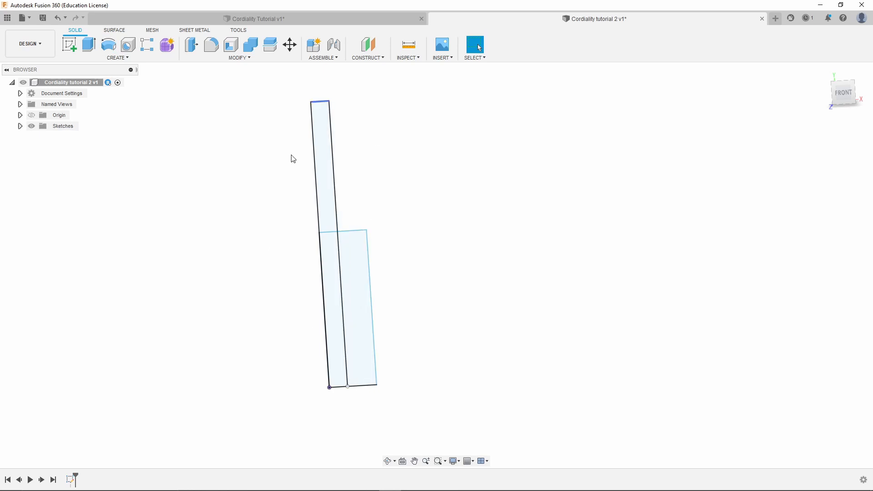
Face the model from the front and reopen the bottle's half-profile sketch for editing.
{"action": "left_click", "coordinate": [844, 93]}
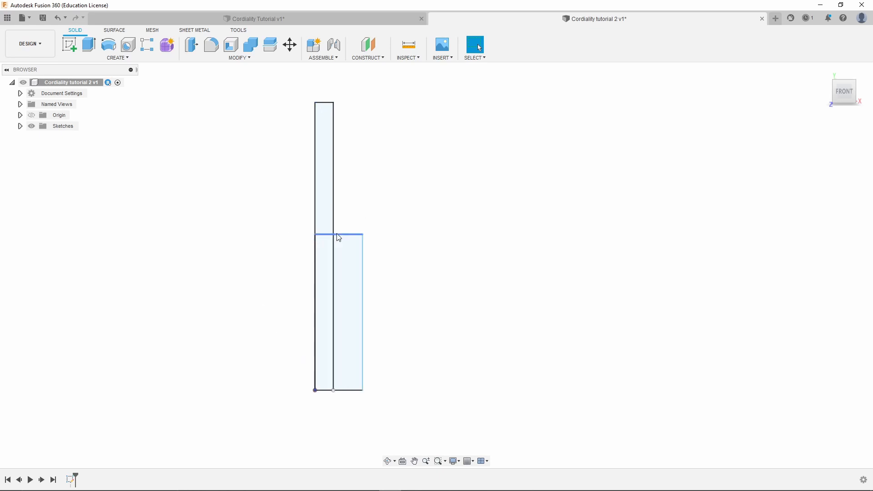
{"action": "left_click", "coordinate": [21, 127]}
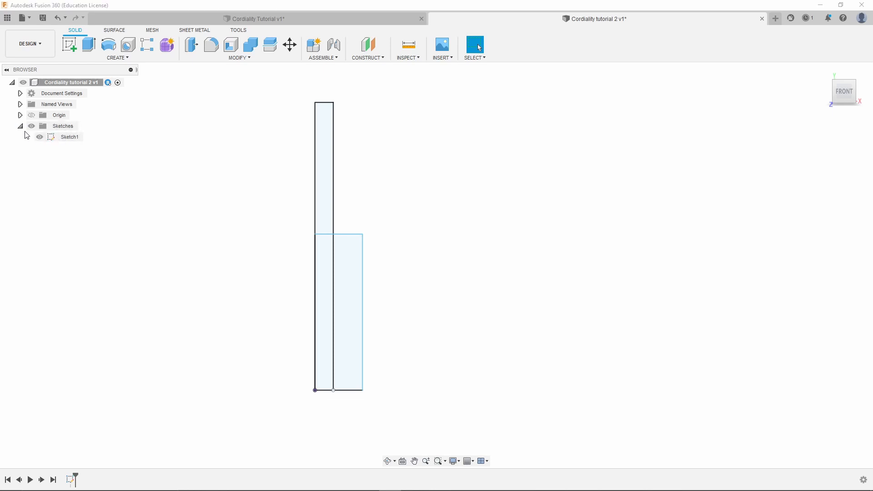
{"action": "right_click", "coordinate": [55, 137]}
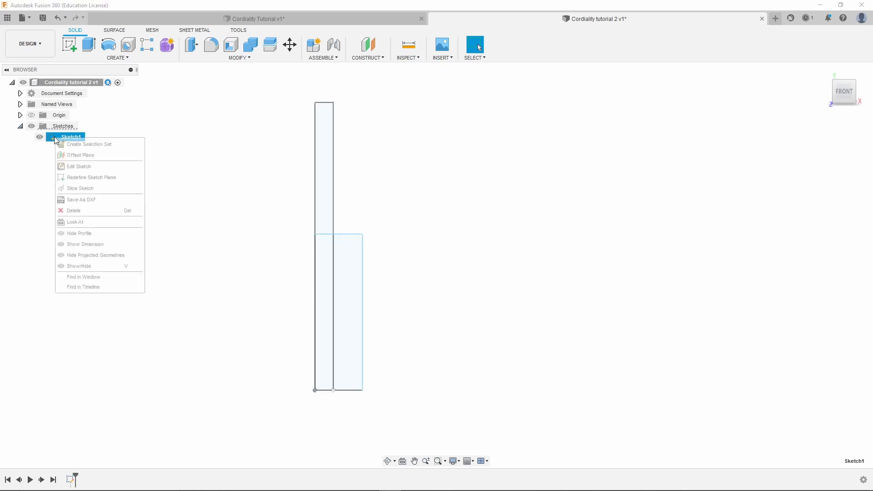
{"action": "left_click", "coordinate": [80, 166]}
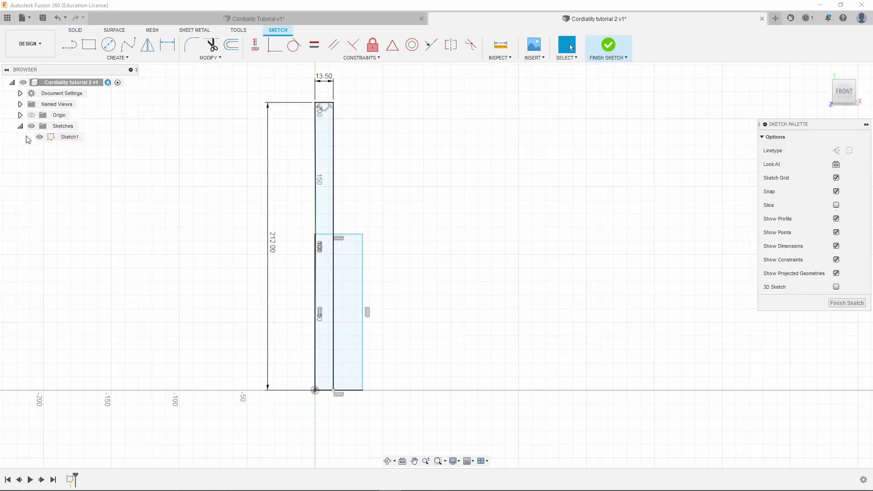
{"action": "left_click", "coordinate": [609, 46]}
{"action": "right_click", "coordinate": [64, 137]}
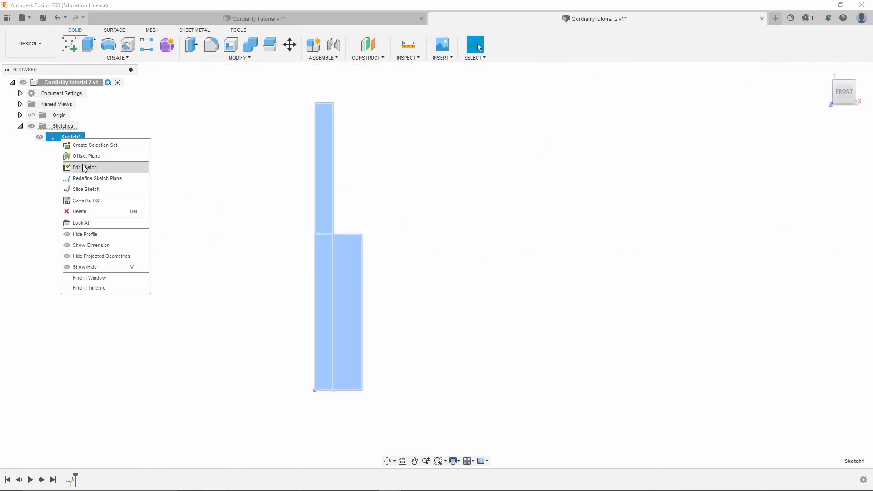
{"action": "left_click", "coordinate": [83, 167]}
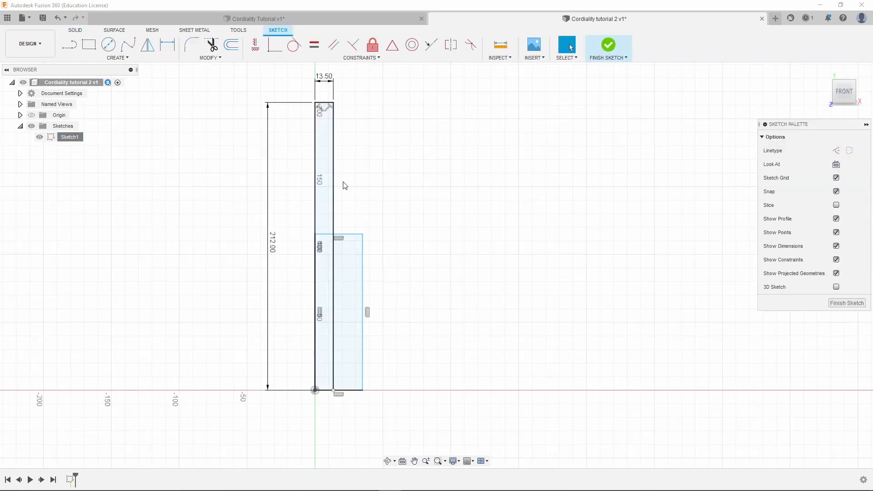
Draw a three-point shoulder arc from the body rectangle's top edge up to the neck's outer line, curving inward and tangent to that line.
{"action": "scroll", "coordinate": [410, 179], "scroll_direction": "up", "scroll_amount": 1}
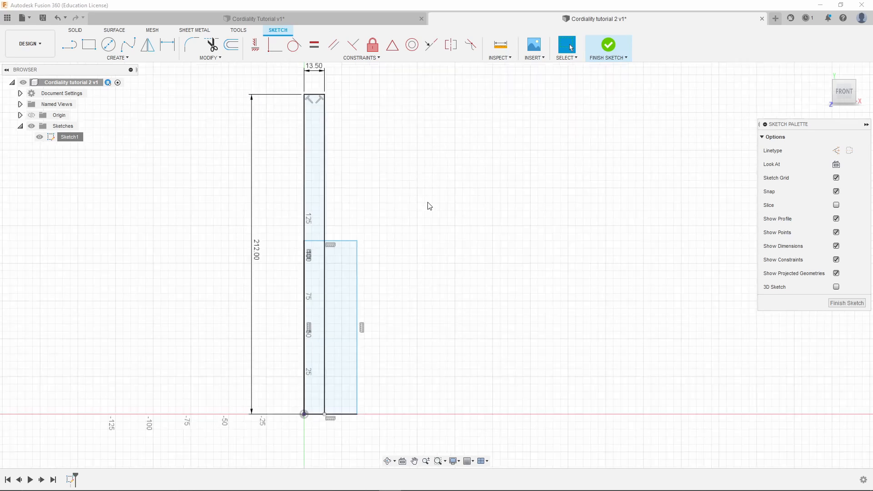
{"action": "scroll", "coordinate": [395, 262], "scroll_direction": "down", "scroll_amount": 1}
{"action": "scroll", "coordinate": [375, 155], "scroll_direction": "up", "scroll_amount": 1}
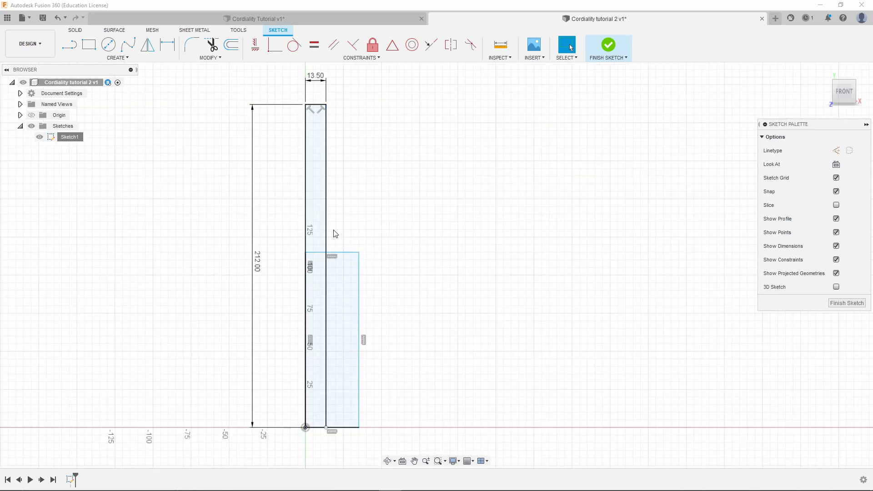
{"action": "left_click", "coordinate": [119, 58]}
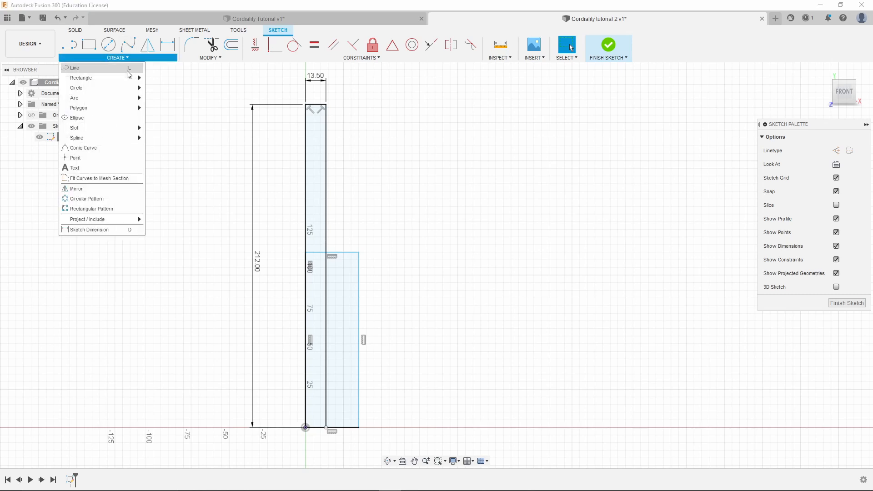
{"action": "left_click", "coordinate": [166, 98]}
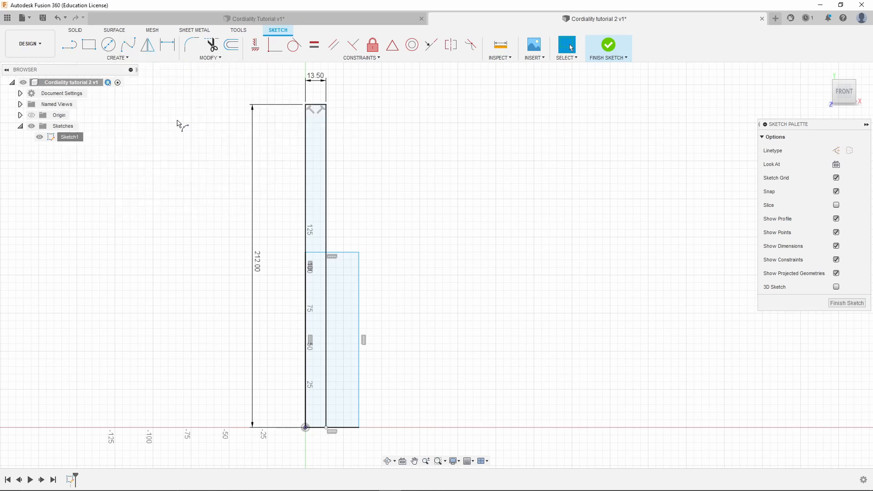
{"action": "scroll", "coordinate": [343, 269], "scroll_direction": "up", "scroll_amount": 3}
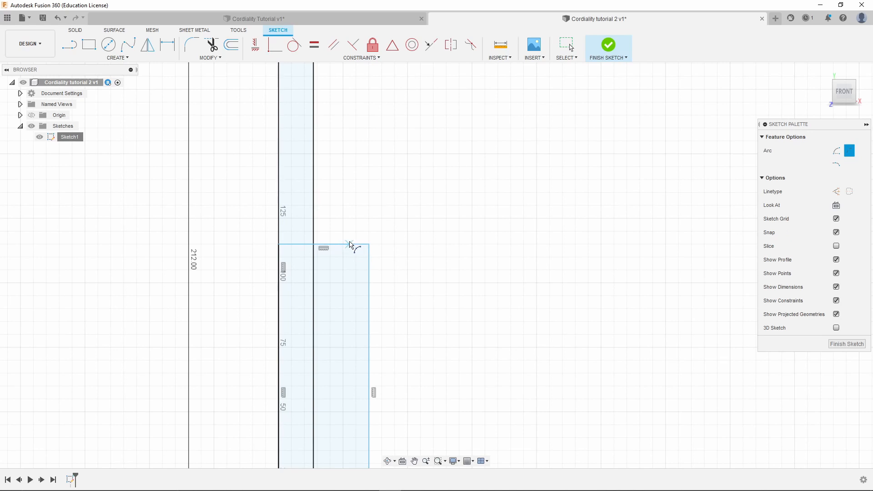
{"action": "left_click", "coordinate": [350, 245]}
{"action": "scroll", "coordinate": [292, 177], "scroll_direction": "down", "scroll_amount": 2}
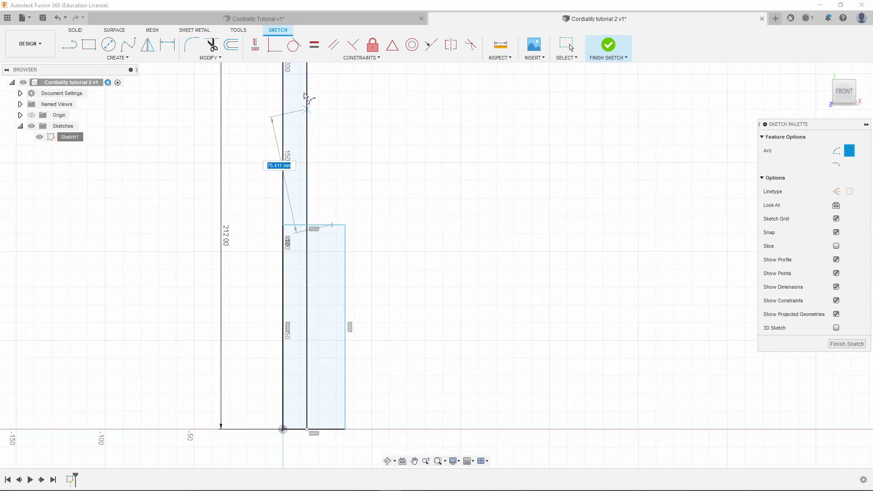
{"action": "scroll", "coordinate": [305, 96], "scroll_direction": "down", "scroll_amount": 1}
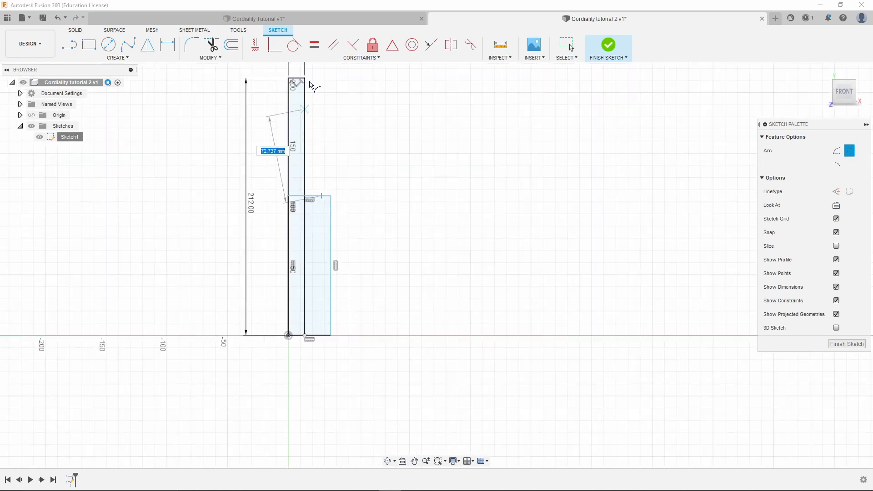
{"action": "left_click", "coordinate": [303, 145]}
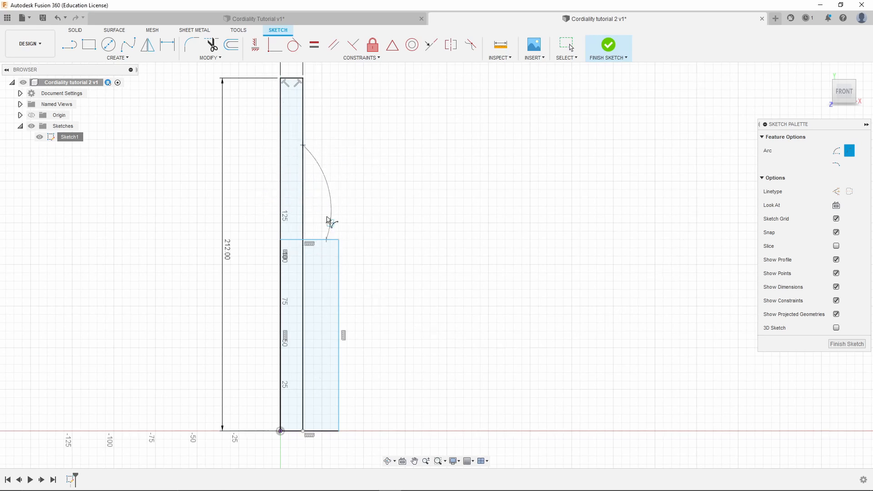
{"action": "scroll", "coordinate": [137, 114], "scroll_direction": "up", "scroll_amount": 1}
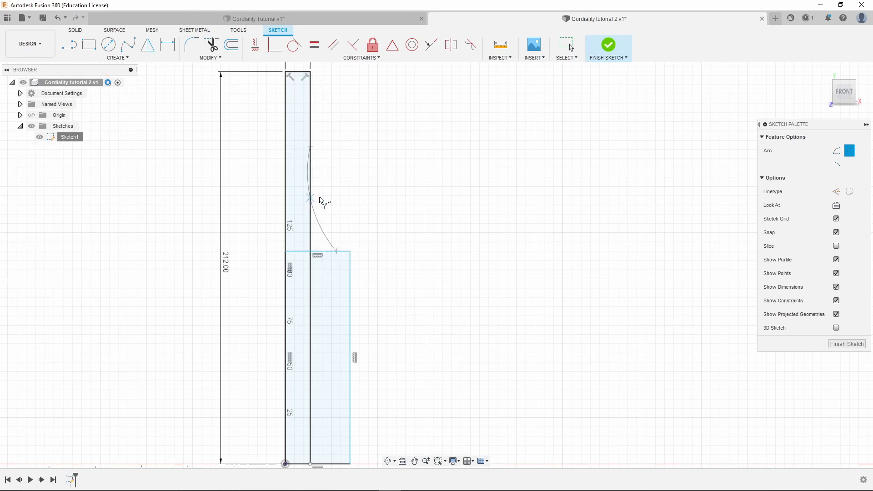
{"action": "scroll", "coordinate": [319, 203], "scroll_direction": "up", "scroll_amount": 1}
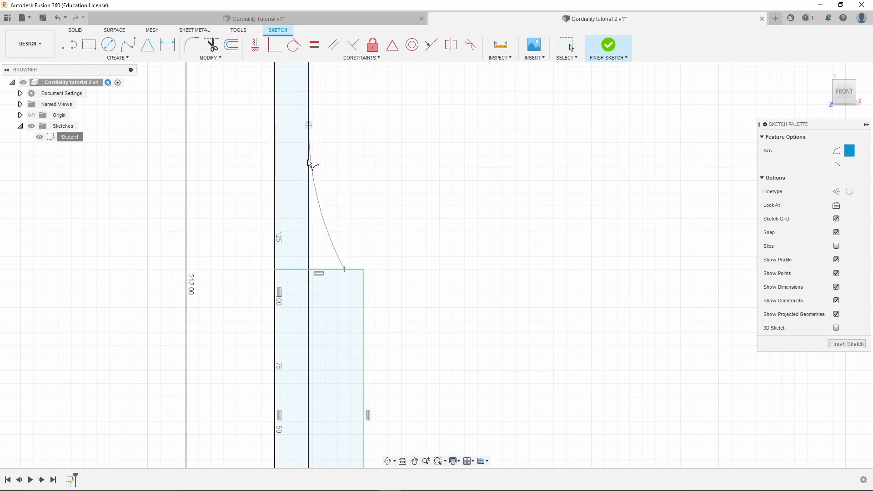
{"action": "left_click", "coordinate": [322, 212]}
Trim the body rectangle's top edge inside the neck and the part of the neck's outer line that runs through the body.
{"action": "scroll", "coordinate": [350, 276], "scroll_direction": "up", "scroll_amount": 5}
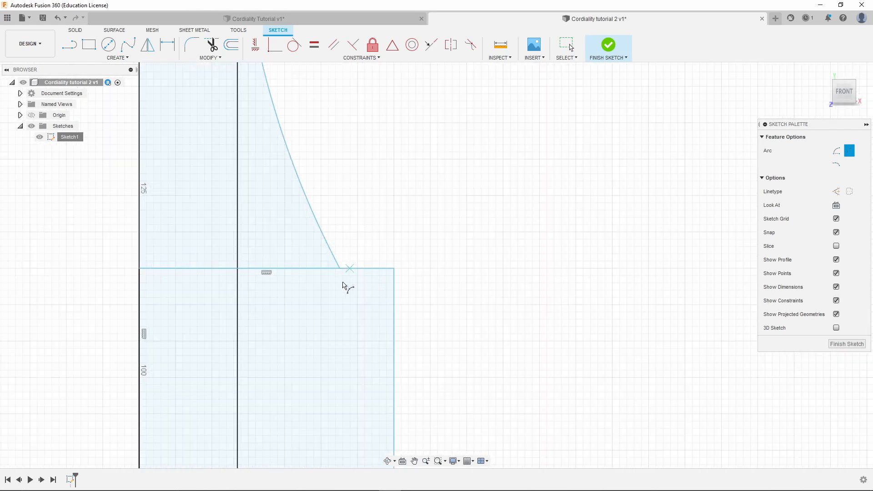
{"action": "scroll", "coordinate": [301, 362], "scroll_direction": "down", "scroll_amount": 3}
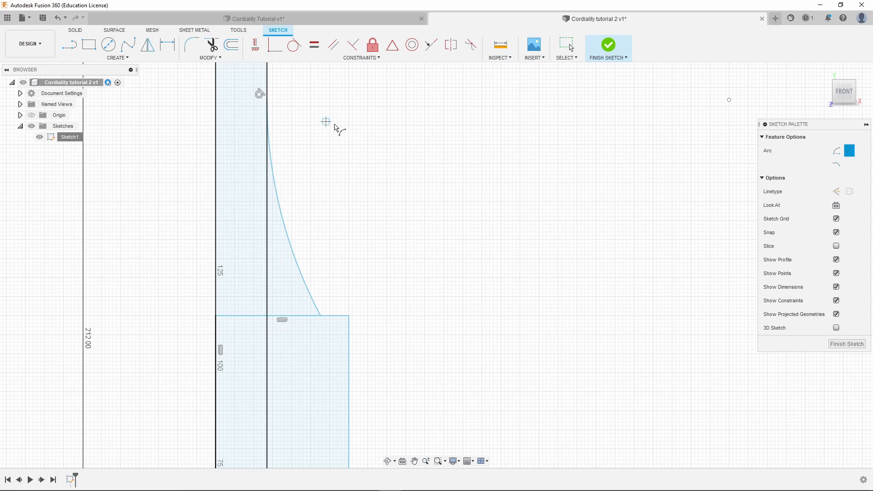
{"action": "scroll", "coordinate": [321, 223], "scroll_direction": "down", "scroll_amount": 4}
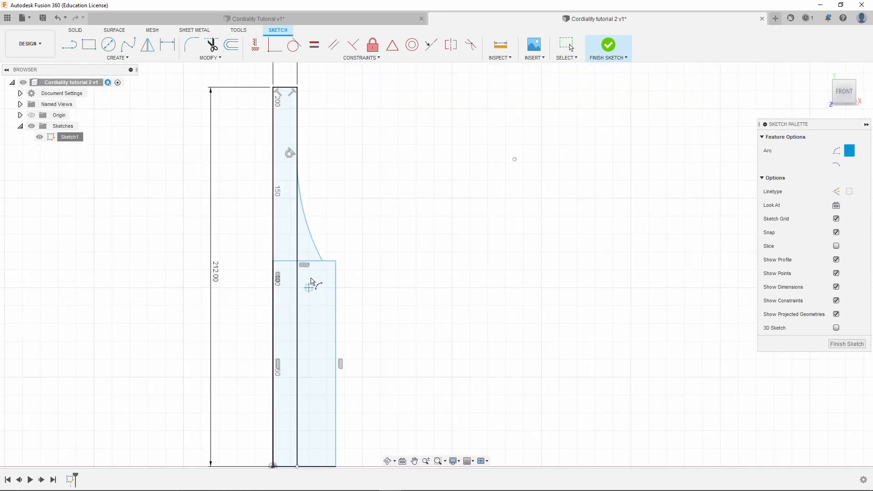
{"action": "left_click", "coordinate": [213, 45]}
{"action": "scroll", "coordinate": [327, 273], "scroll_direction": "up", "scroll_amount": 5}
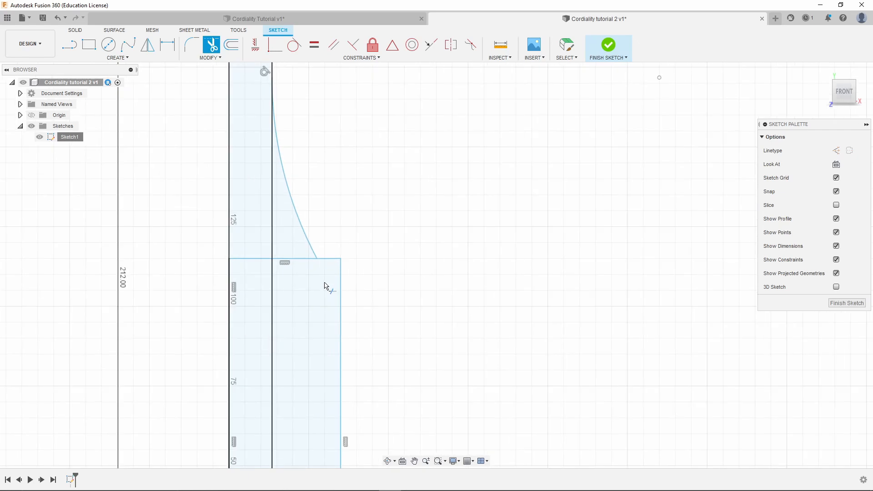
{"action": "left_click", "coordinate": [258, 262]}
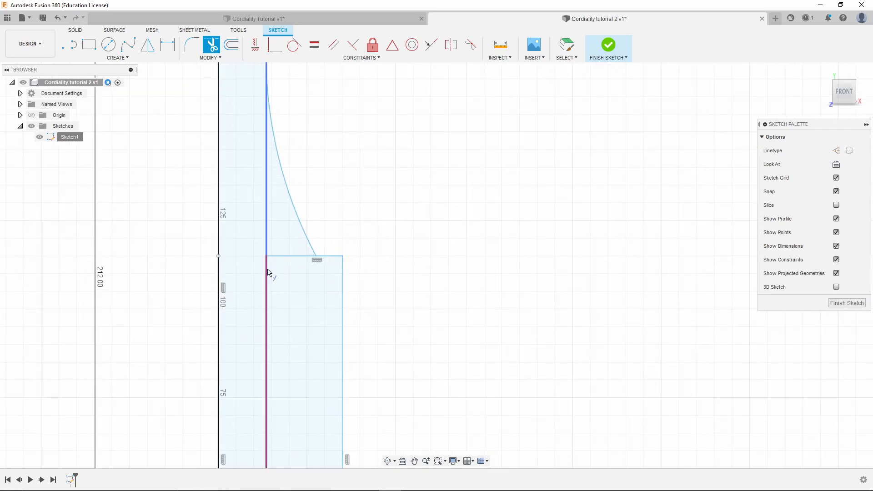
{"action": "left_click", "coordinate": [266, 300]}
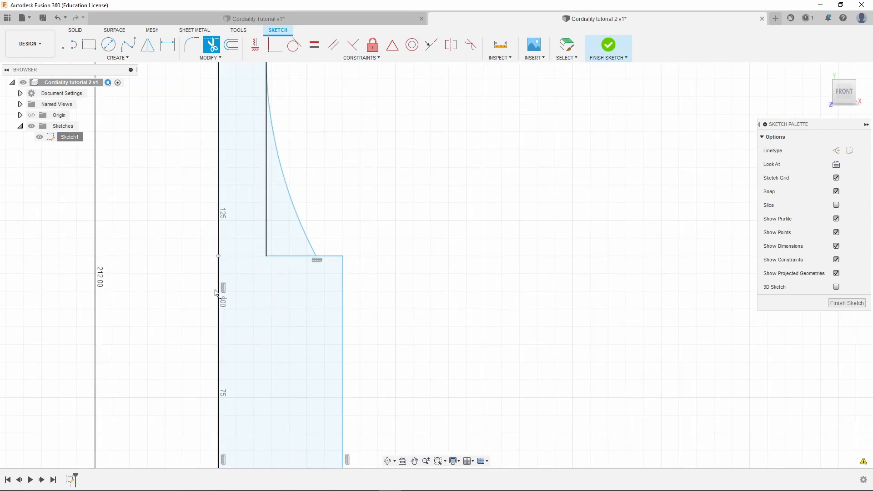
{"action": "scroll", "coordinate": [345, 200], "scroll_direction": "down", "scroll_amount": 2}
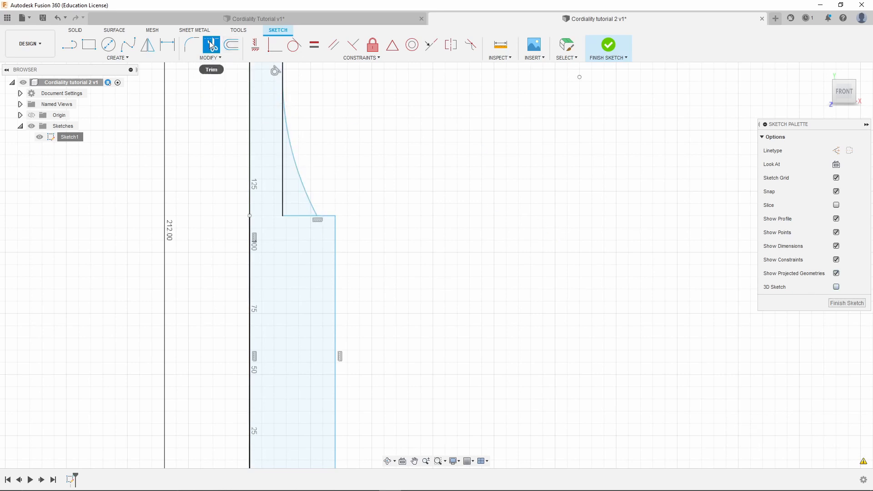
{"action": "key", "text": "Escape"}
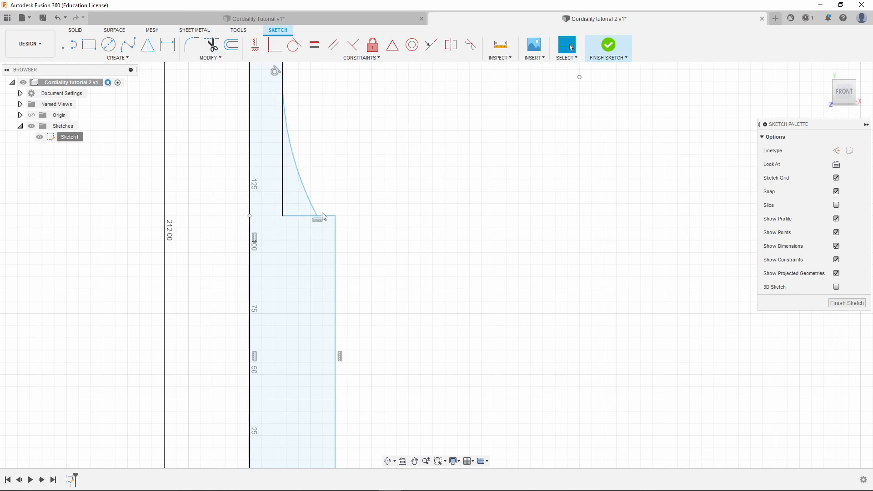
Fillet the upper outer corner of the body rectangle with a 4 mm radius.
{"action": "left_click", "coordinate": [284, 138]}
{"action": "scroll", "coordinate": [323, 215], "scroll_direction": "up", "scroll_amount": 3}
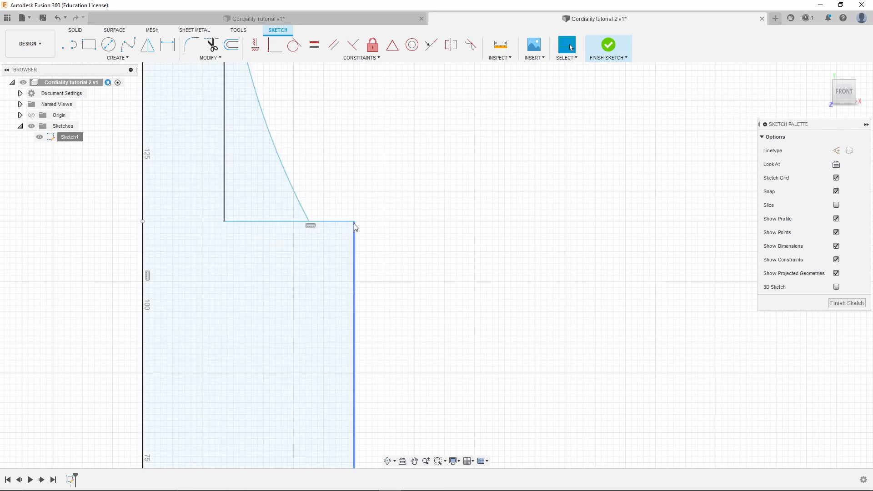
{"action": "scroll", "coordinate": [354, 223], "scroll_direction": "down", "scroll_amount": 3}
{"action": "scroll", "coordinate": [390, 413], "scroll_direction": "down", "scroll_amount": 2}
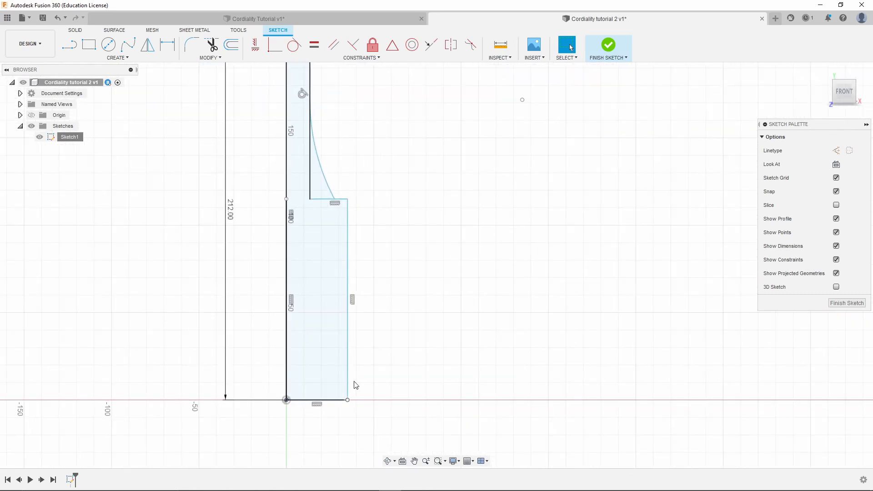
{"action": "left_click", "coordinate": [192, 46]}
{"action": "scroll", "coordinate": [343, 191], "scroll_direction": "up", "scroll_amount": 5}
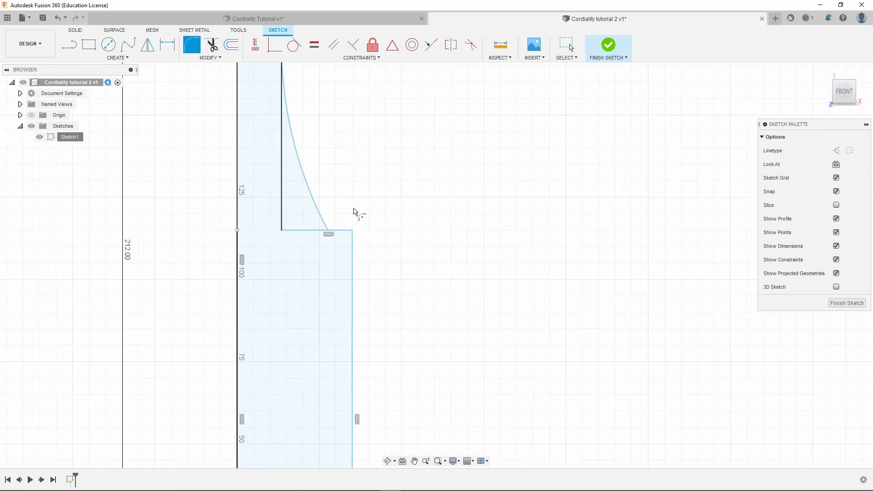
{"action": "left_click", "coordinate": [348, 200]}
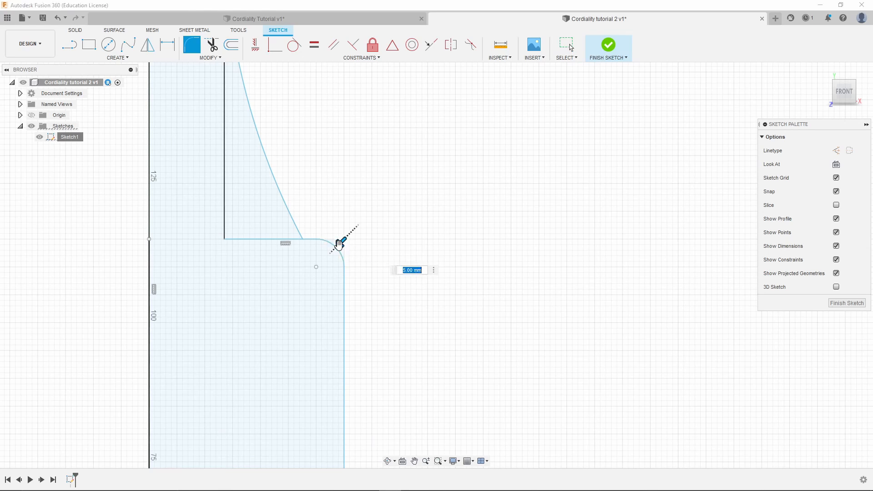
{"action": "mouse_move", "coordinate": [340, 244]}
{"action": "left_mouse_down"}
{"action": "mouse_move", "coordinate": [348, 236]}
{"action": "mouse_move", "coordinate": [339, 244]}
{"action": "left_mouse_up"}
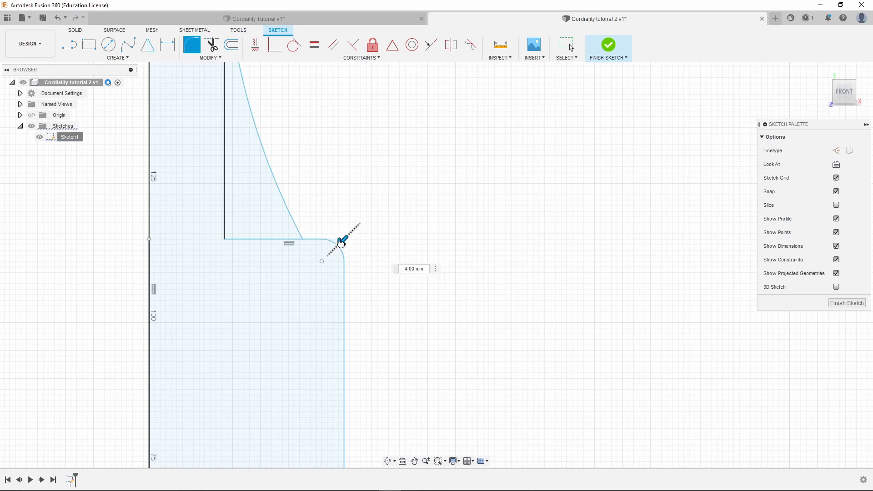
Fillet the lower outer corner of the body rectangle with a 4 mm radius.
{"action": "scroll", "coordinate": [383, 159], "scroll_direction": "down", "scroll_amount": 4}
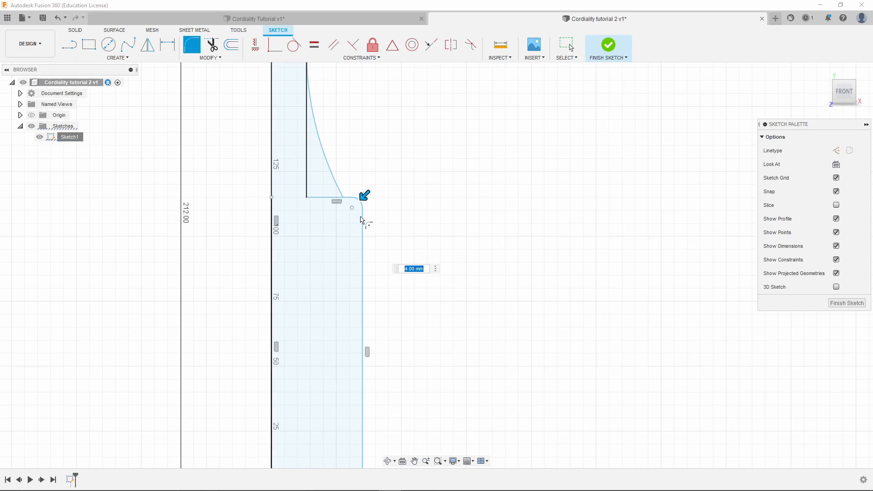
{"action": "scroll", "coordinate": [367, 181], "scroll_direction": "down", "scroll_amount": 3}
{"action": "scroll", "coordinate": [366, 377], "scroll_direction": "up", "scroll_amount": 4}
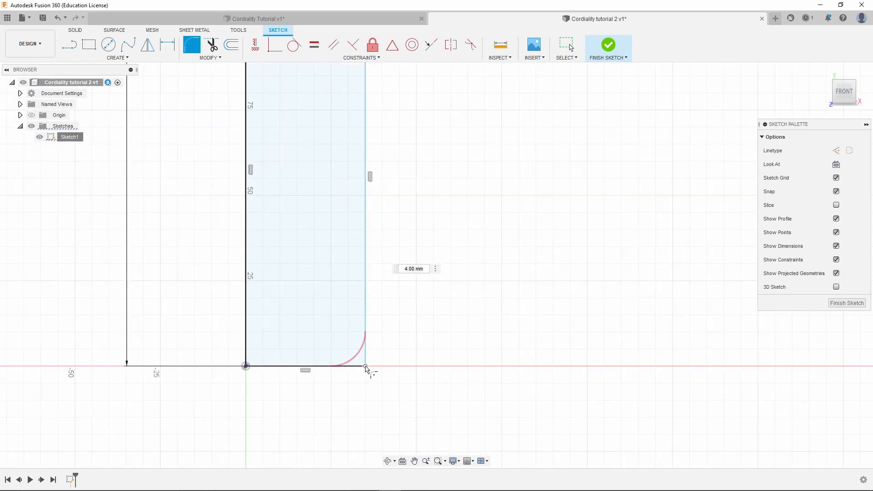
{"action": "left_click", "coordinate": [366, 366]}
{"action": "scroll", "coordinate": [368, 370], "scroll_direction": "down", "scroll_amount": 3}
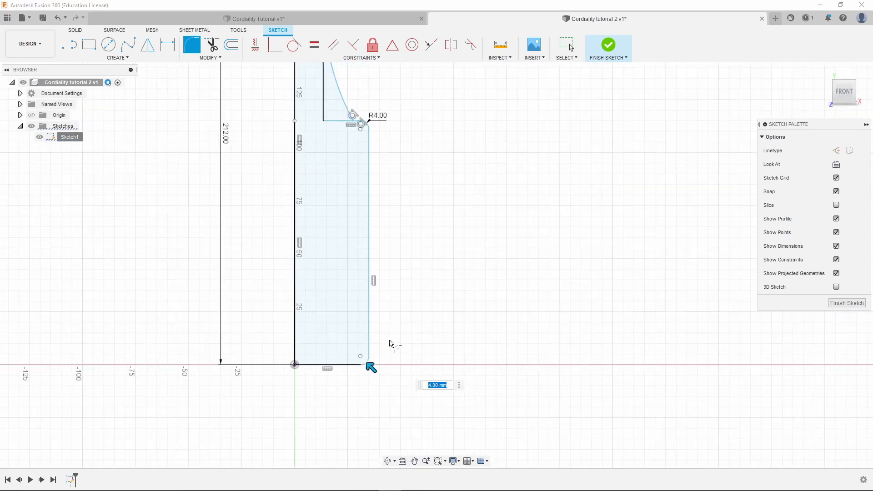
{"action": "left_click_drag", "start_coordinate": [371, 367], "coordinate": [369, 363]}
{"action": "scroll", "coordinate": [367, 364], "scroll_direction": "up", "scroll_amount": 6}
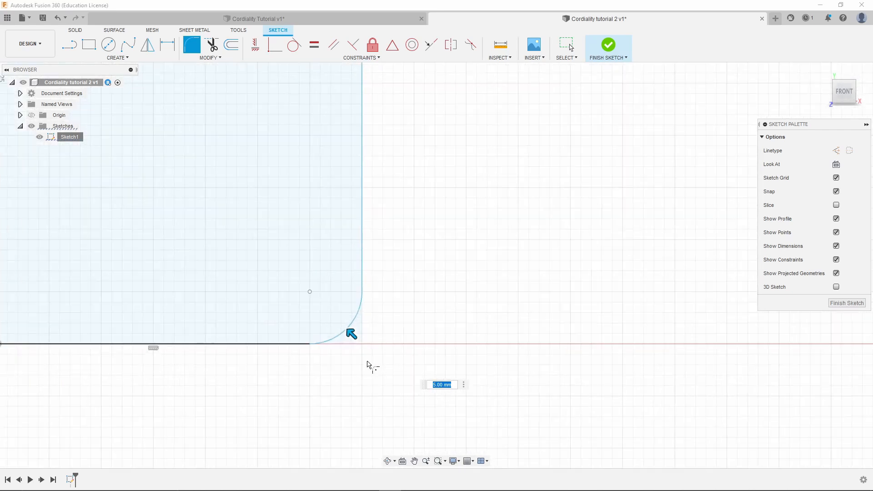
{"action": "scroll", "coordinate": [359, 345], "scroll_direction": "up", "scroll_amount": 3}
{"action": "left_click_drag", "start_coordinate": [345, 325], "coordinate": [345, 337]}
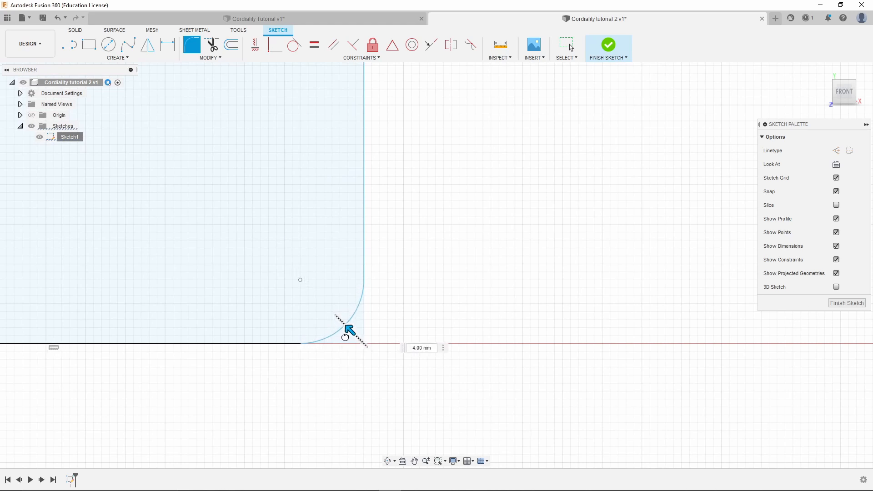
{"action": "left_click", "coordinate": [415, 345]}
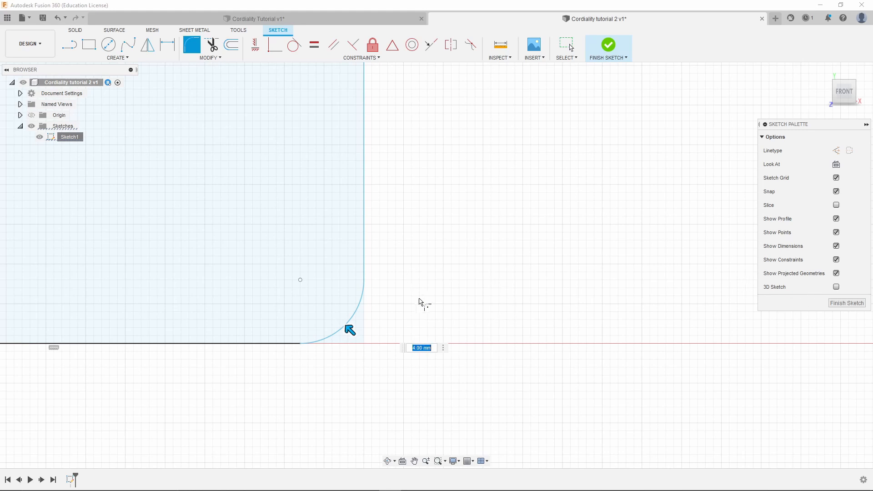
{"action": "key", "text": "Return"}
{"action": "key", "text": "Escape"}
Fillet the corner between the shoulder arc and the body rectangle's top edge with a radius of 3.75 mm.
{"action": "scroll", "coordinate": [406, 324], "scroll_direction": "down", "scroll_amount": 6}
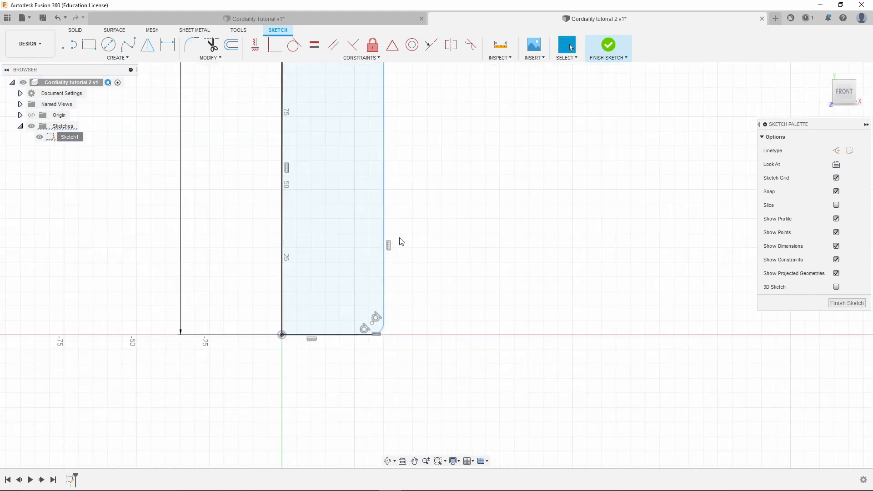
{"action": "scroll", "coordinate": [386, 150], "scroll_direction": "up", "scroll_amount": 5}
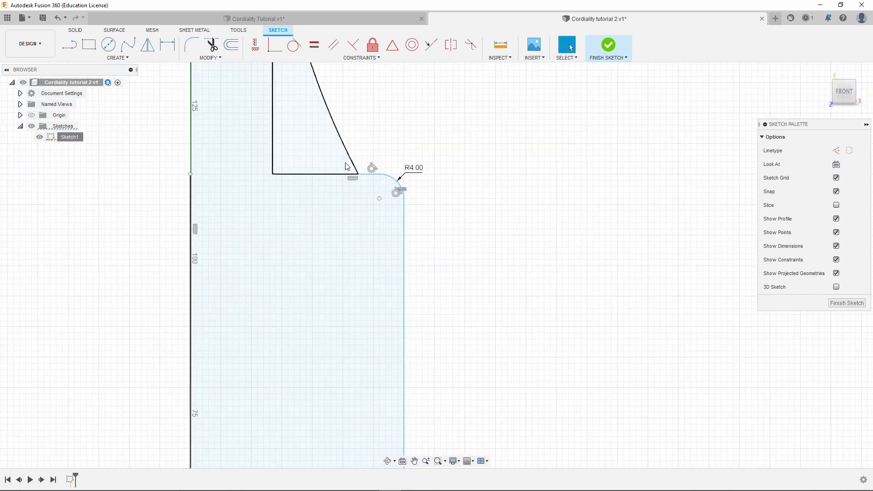
{"action": "scroll", "coordinate": [381, 164], "scroll_direction": "up", "scroll_amount": 3}
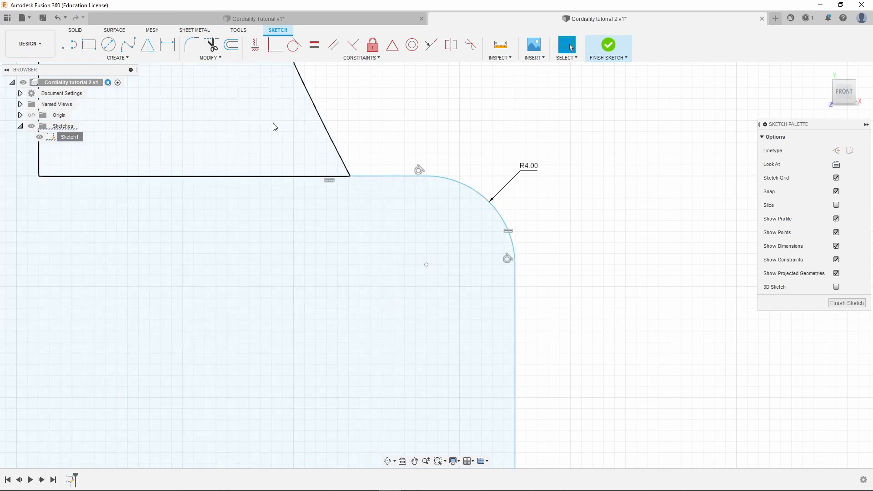
{"action": "left_click", "coordinate": [191, 44]}
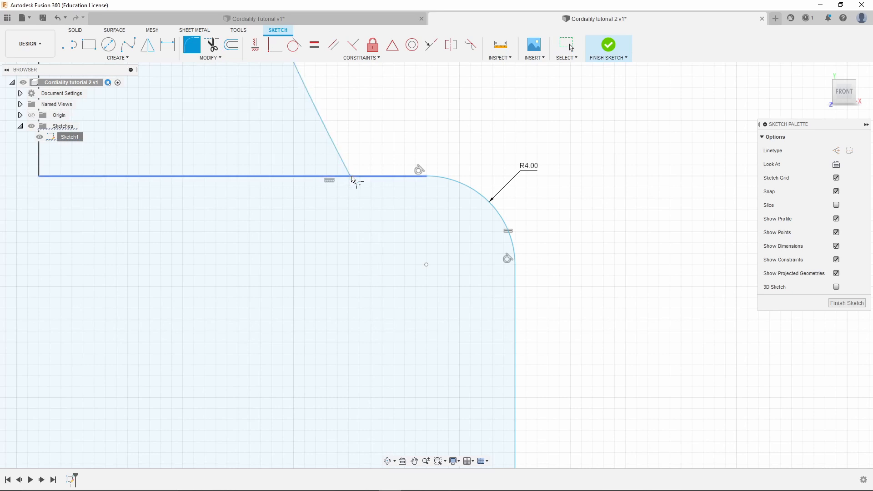
{"action": "scroll", "coordinate": [358, 280], "scroll_direction": "down", "scroll_amount": 2}
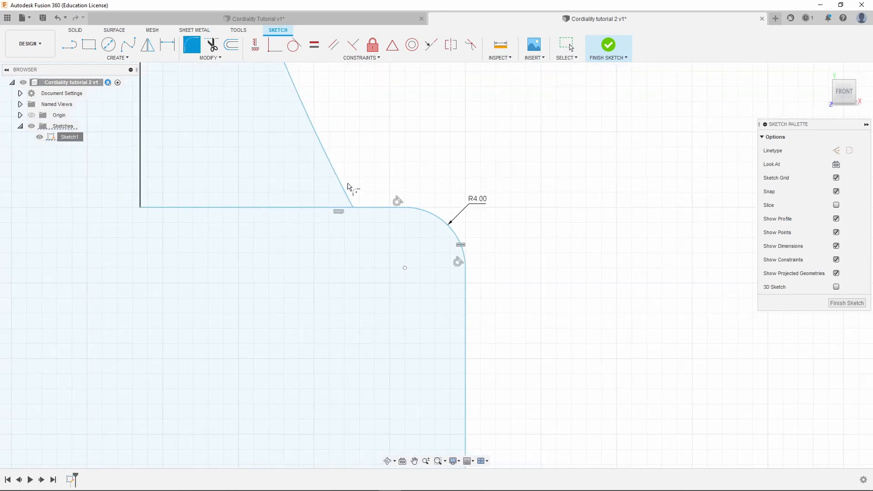
{"action": "scroll", "coordinate": [351, 189], "scroll_direction": "up", "scroll_amount": 3}
{"action": "left_click", "coordinate": [345, 215]}
{"action": "left_click", "coordinate": [385, 229]}
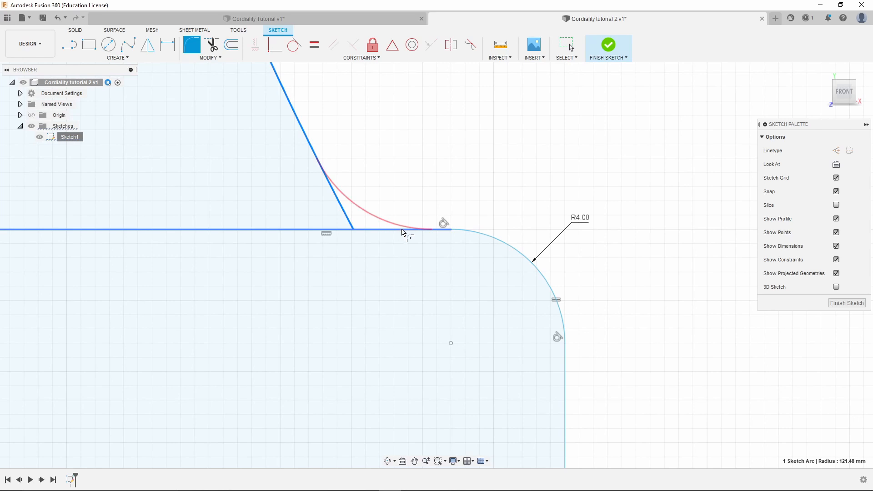
{"action": "mouse_move", "coordinate": [360, 217]}
{"action": "left_mouse_down"}
{"action": "mouse_move", "coordinate": [350, 231]}
{"action": "mouse_move", "coordinate": [397, 219]}
{"action": "mouse_move", "coordinate": [373, 228]}
{"action": "left_mouse_up"}
{"action": "scroll", "coordinate": [443, 243], "scroll_direction": "up", "scroll_amount": 3}
{"action": "scroll", "coordinate": [426, 228], "scroll_direction": "up", "scroll_amount": 3}
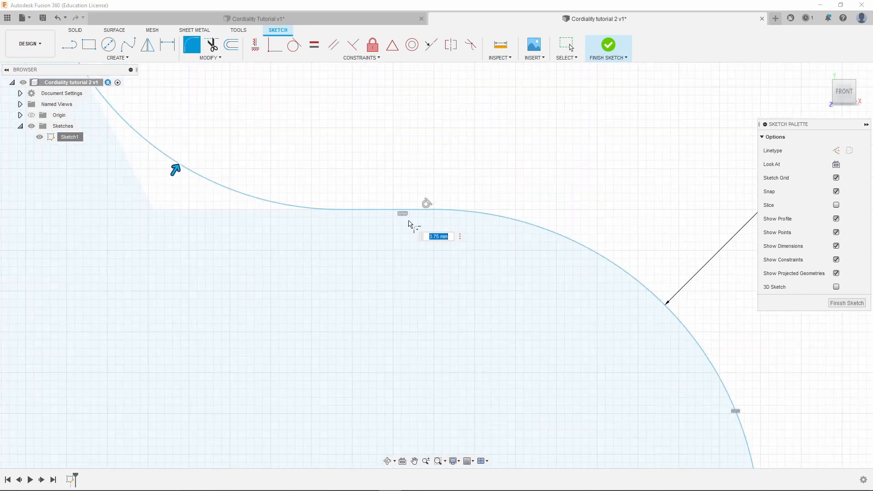
Set the radius of the fillet between the shoulder arc and the body's top edge to 4.45 mm.
{"action": "left_click_drag", "start_coordinate": [174, 170], "coordinate": [199, 176]}
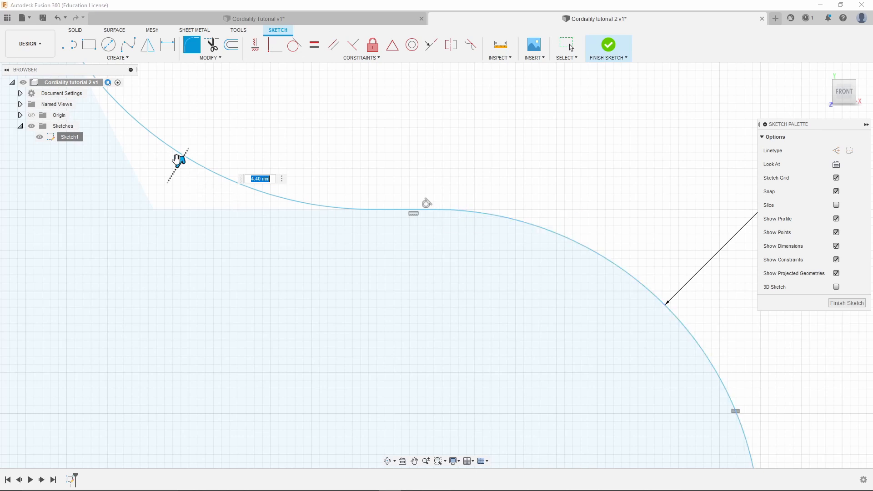
{"action": "left_click_drag", "start_coordinate": [179, 160], "coordinate": [294, 119]}
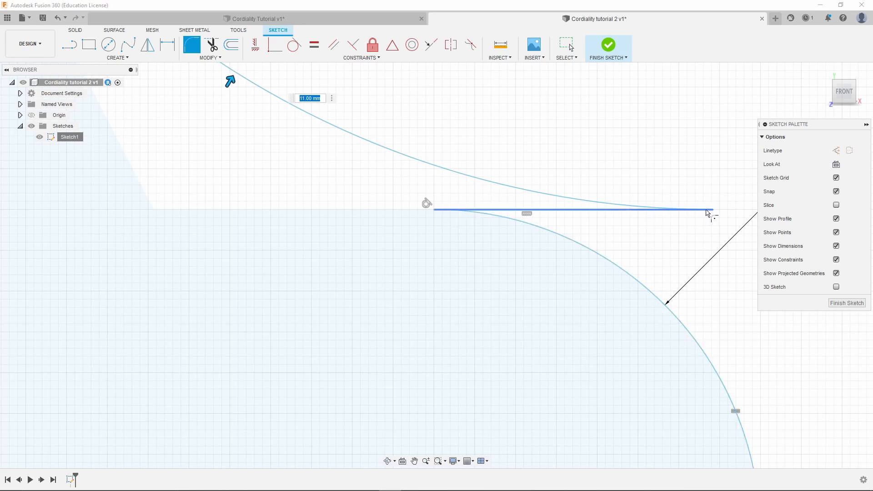
{"action": "left_click_drag", "start_coordinate": [232, 82], "coordinate": [169, 154]}
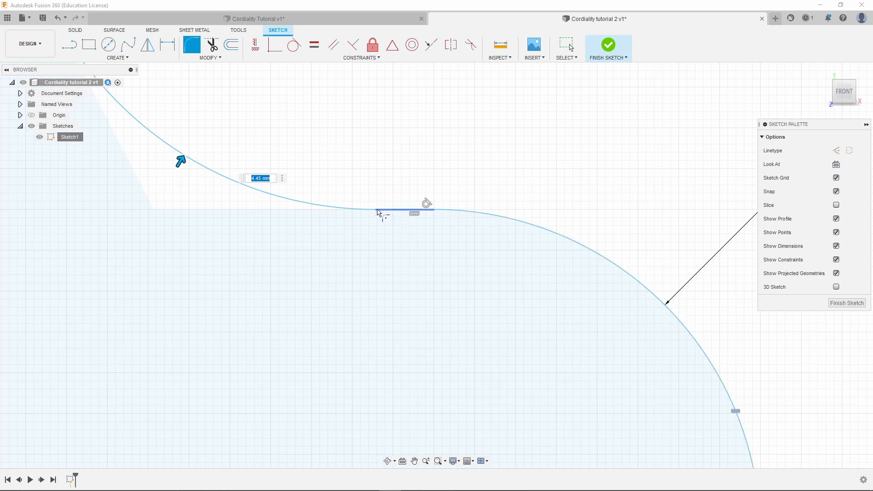
{"action": "scroll", "coordinate": [280, 271], "scroll_direction": "down", "scroll_amount": 10}
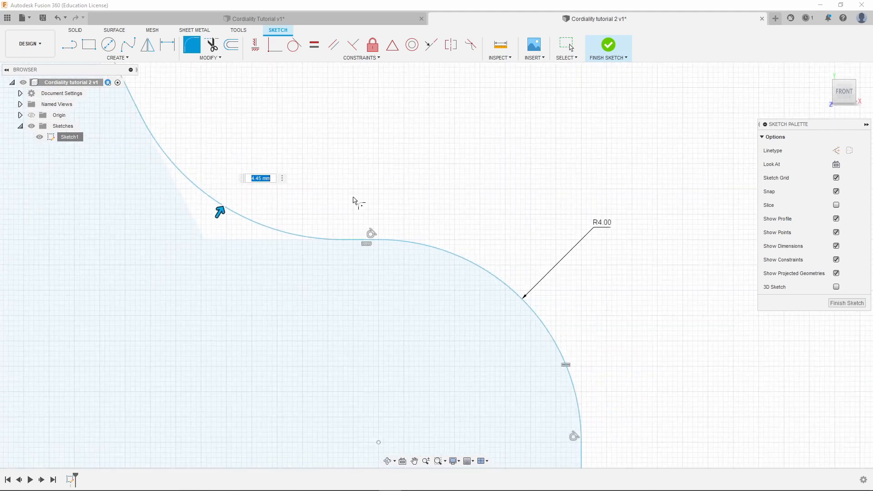
{"action": "scroll", "coordinate": [366, 302], "scroll_direction": "down", "scroll_amount": 6}
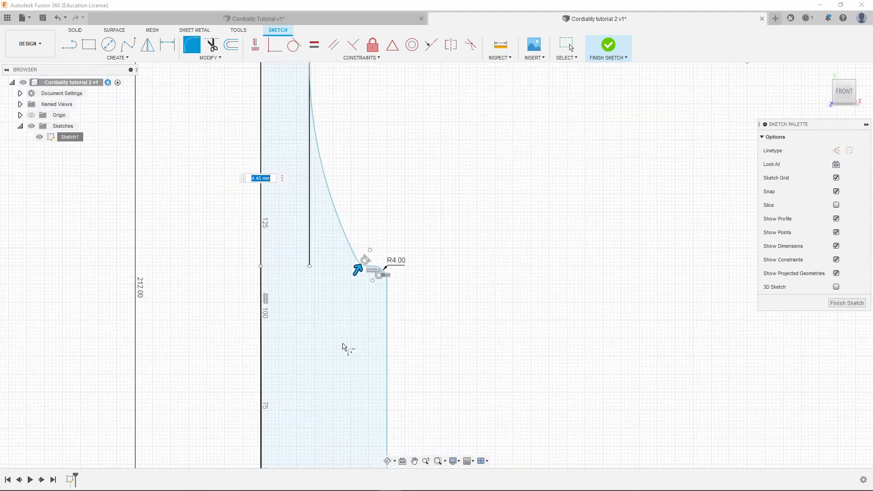
{"action": "scroll", "coordinate": [357, 304], "scroll_direction": "up", "scroll_amount": 7}
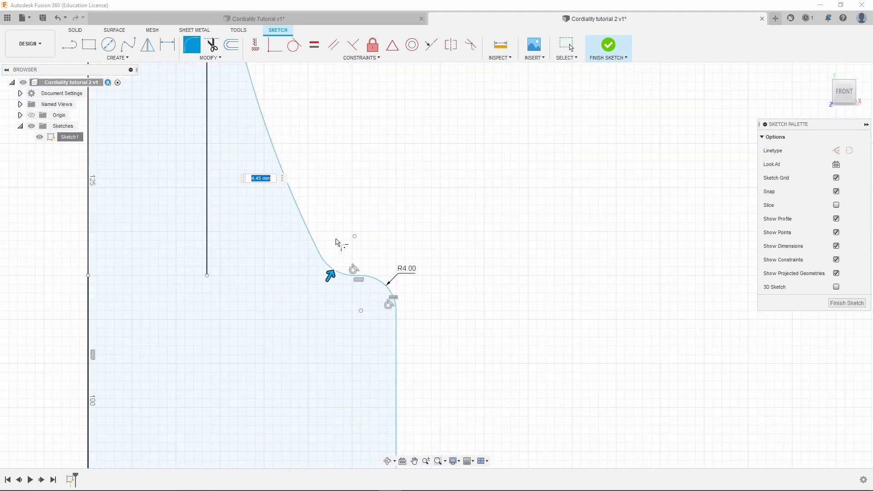
{"action": "scroll", "coordinate": [342, 242], "scroll_direction": "up", "scroll_amount": 2}
{"action": "key", "text": "Return"}
Trim the leftover part of the neck's outer line that runs inside the profile below the shoulder arc's tangent point.
{"action": "scroll", "coordinate": [345, 296], "scroll_direction": "down", "scroll_amount": 8}
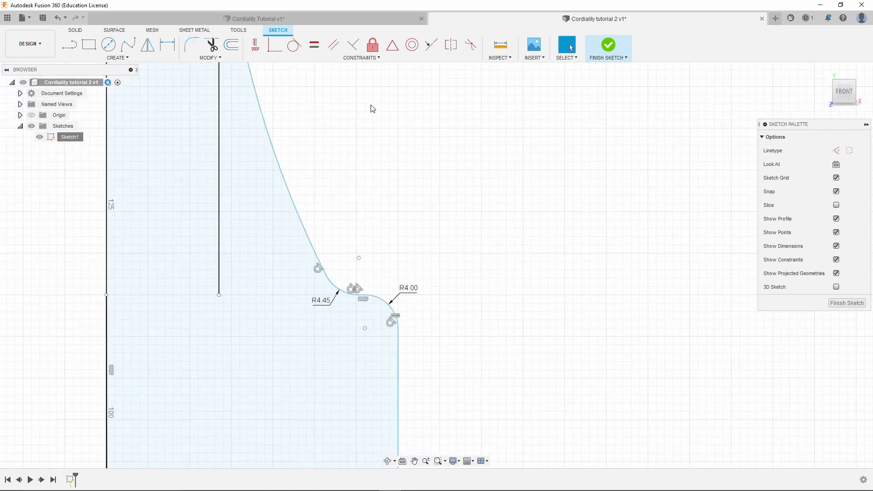
{"action": "scroll", "coordinate": [370, 248], "scroll_direction": "up", "scroll_amount": 3}
{"action": "scroll", "coordinate": [359, 255], "scroll_direction": "down", "scroll_amount": 3}
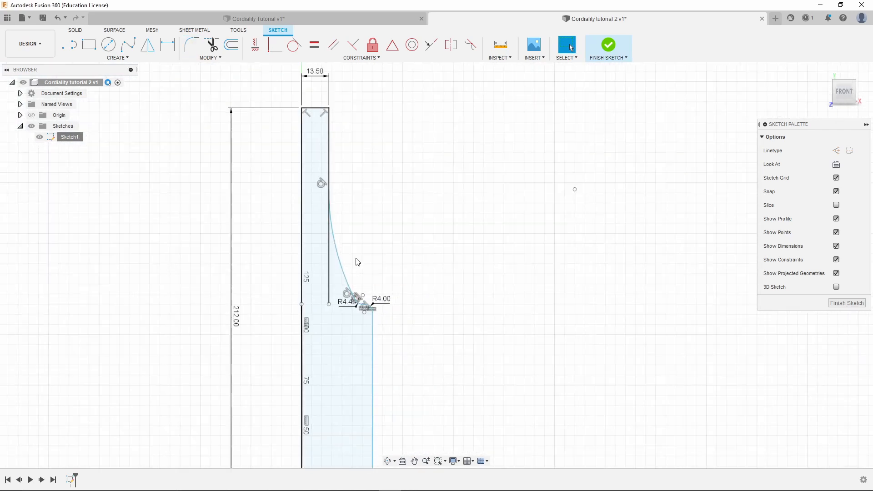
{"action": "scroll", "coordinate": [377, 277], "scroll_direction": "up", "scroll_amount": 1}
{"action": "scroll", "coordinate": [383, 284], "scroll_direction": "down", "scroll_amount": 2}
{"action": "scroll", "coordinate": [360, 264], "scroll_direction": "up", "scroll_amount": 1}
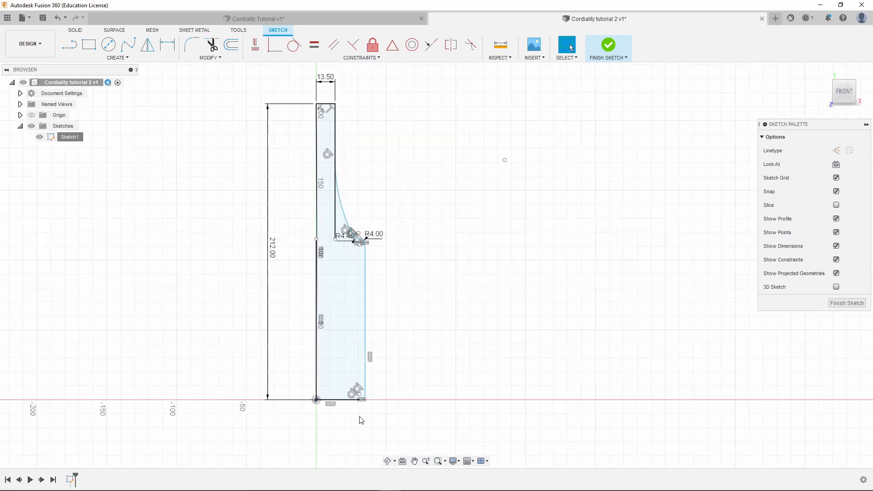
{"action": "scroll", "coordinate": [332, 250], "scroll_direction": "up", "scroll_amount": 2}
{"action": "scroll", "coordinate": [333, 250], "scroll_direction": "up", "scroll_amount": 1}
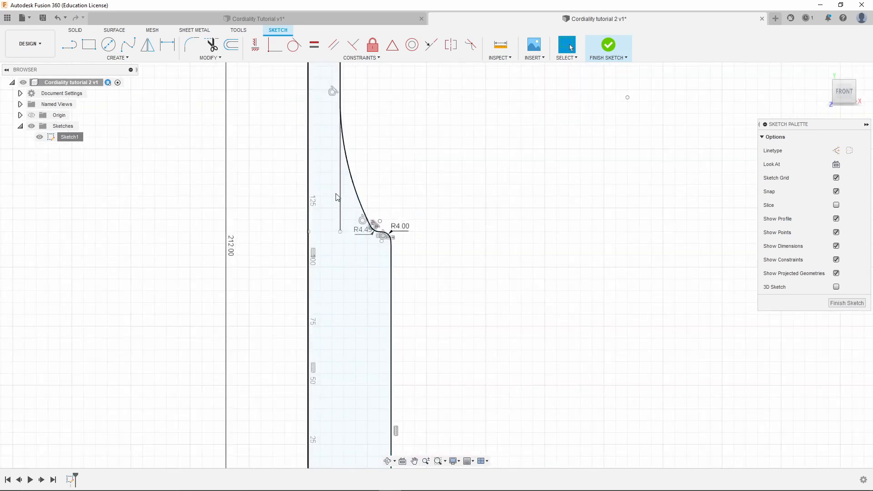
{"action": "left_click", "coordinate": [211, 44]}
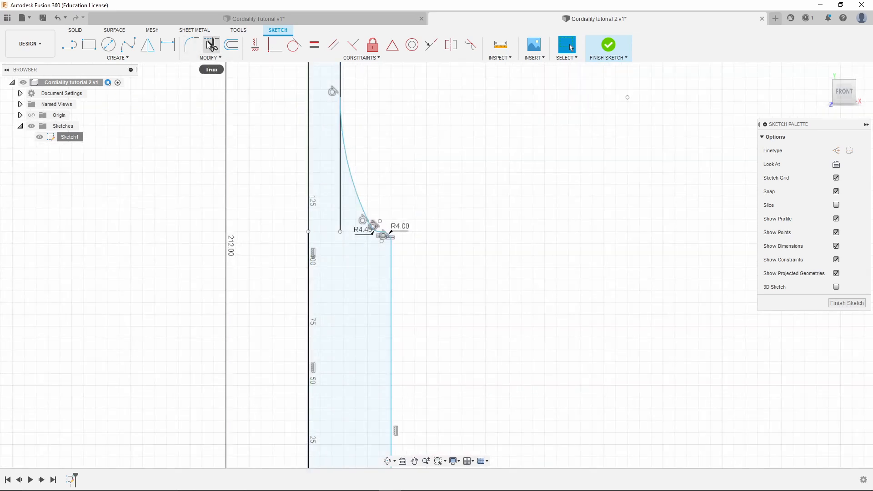
{"action": "left_click", "coordinate": [341, 202]}
Examine the trimmed half profile from the neck opening down to the base and centre line.
{"action": "scroll", "coordinate": [330, 313], "scroll_direction": "down", "scroll_amount": 4}
{"action": "scroll", "coordinate": [342, 123], "scroll_direction": "up", "scroll_amount": 4}
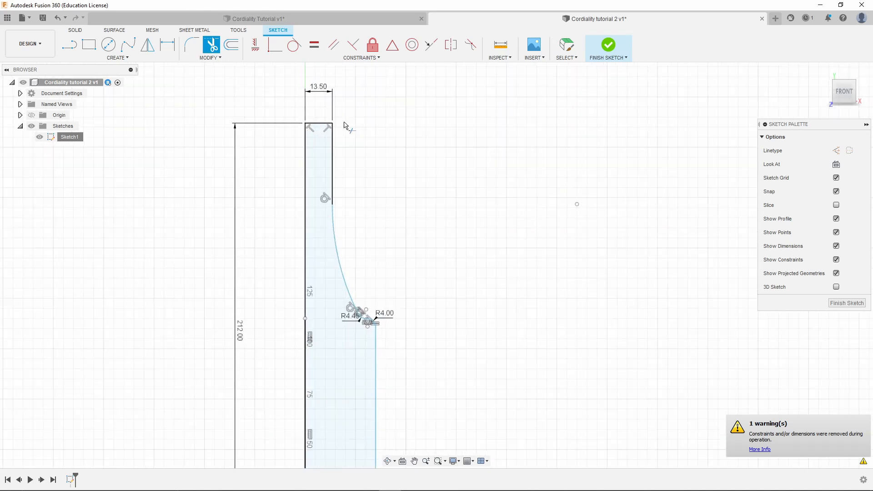
{"action": "scroll", "coordinate": [328, 116], "scroll_direction": "down", "scroll_amount": 5}
{"action": "scroll", "coordinate": [334, 438], "scroll_direction": "up", "scroll_amount": 3}
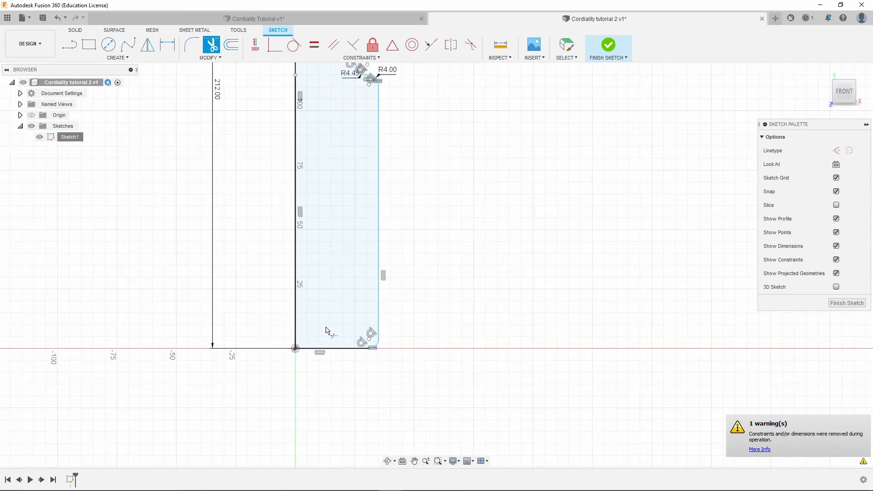
{"action": "scroll", "coordinate": [324, 429], "scroll_direction": "down", "scroll_amount": 2}
{"action": "scroll", "coordinate": [320, 395], "scroll_direction": "up", "scroll_amount": 2}
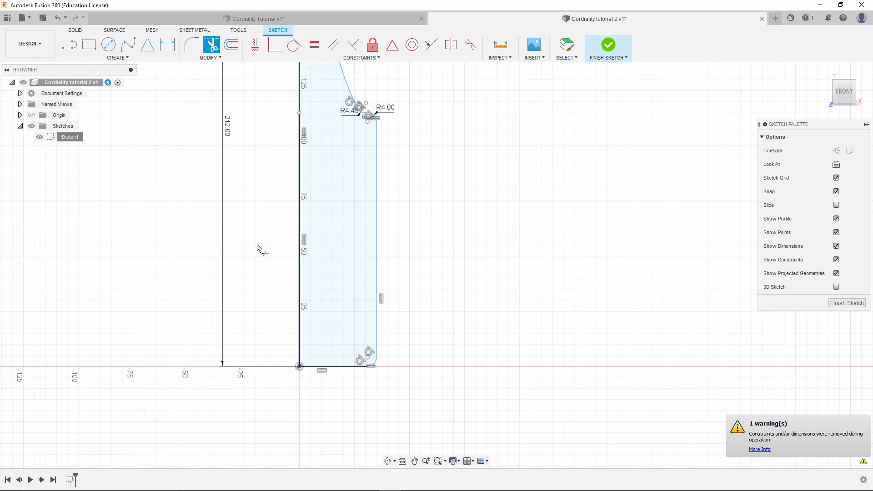
{"action": "scroll", "coordinate": [314, 392], "scroll_direction": "up", "scroll_amount": 2}
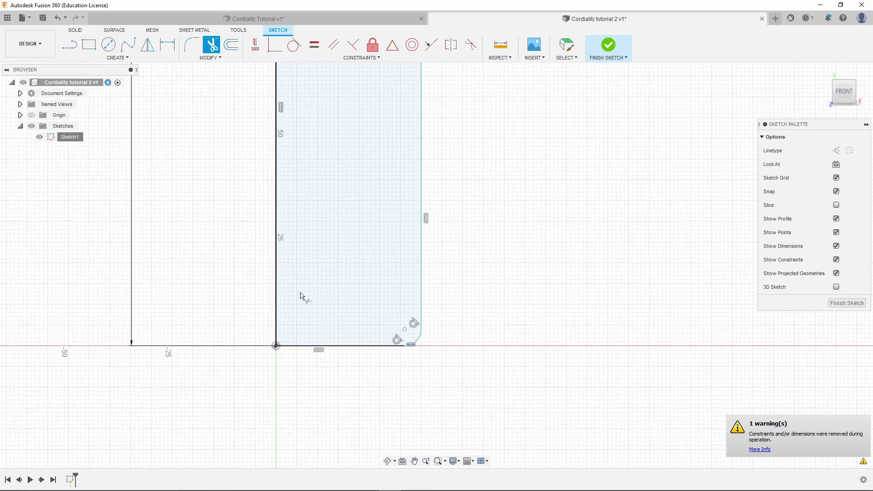
{"action": "scroll", "coordinate": [278, 309], "scroll_direction": "up", "scroll_amount": 3}
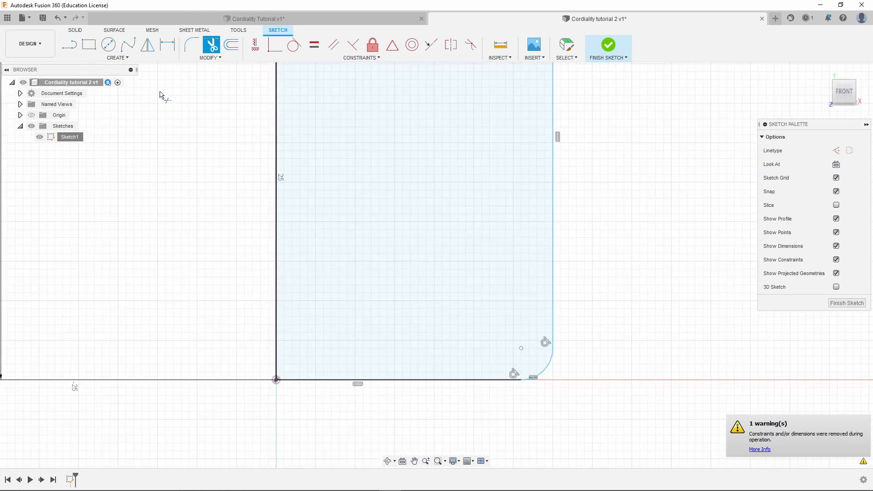
Draw a very short horizontal line from the centre line above the base, continued by a downward-sloping line about 8.6 mm long.
{"action": "left_click", "coordinate": [70, 45]}
{"action": "scroll", "coordinate": [378, 384], "scroll_direction": "up", "scroll_amount": 3}
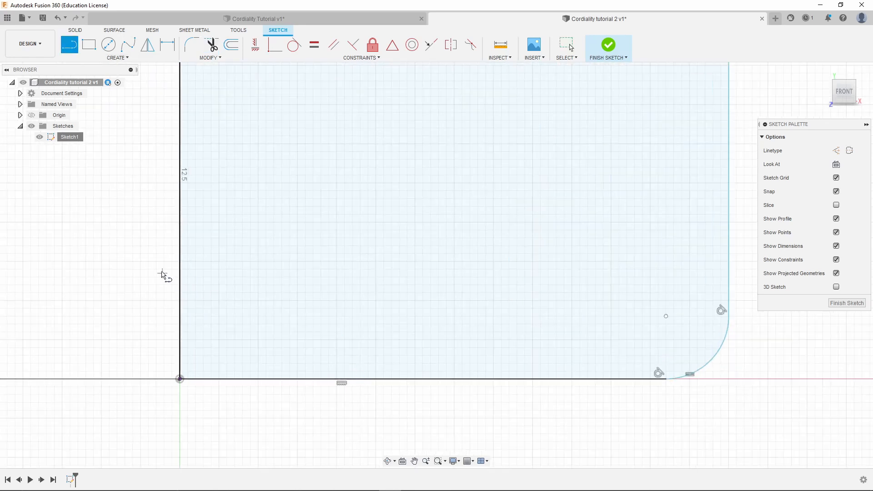
{"action": "left_click", "coordinate": [182, 286]}
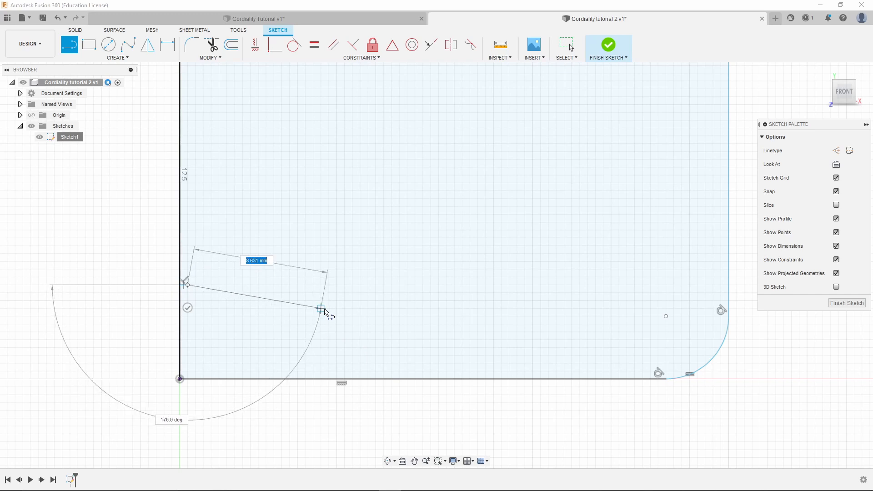
{"action": "left_click", "coordinate": [321, 309]}
{"action": "key", "text": "Escape"}
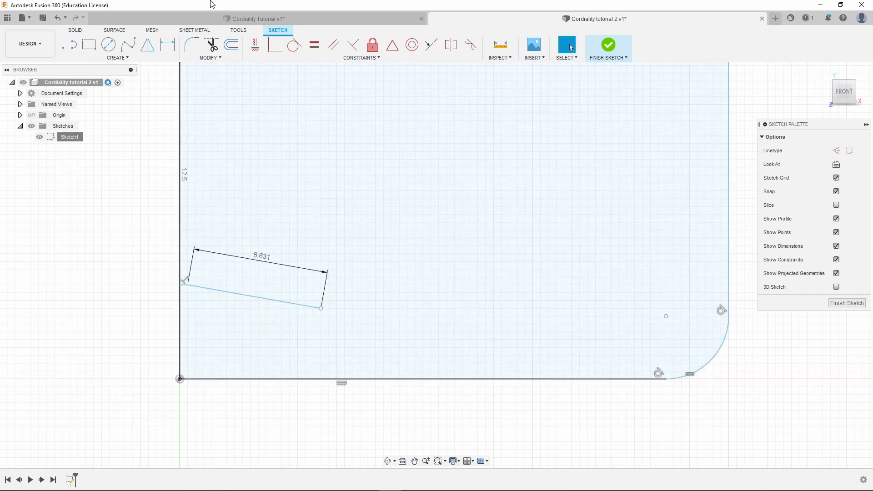
Trim the sloping line segment off the short horizontal stub at the centre line.
{"action": "left_click", "coordinate": [212, 45]}
{"action": "left_click", "coordinate": [254, 297]}
{"action": "scroll", "coordinate": [184, 291], "scroll_direction": "up", "scroll_amount": 4}
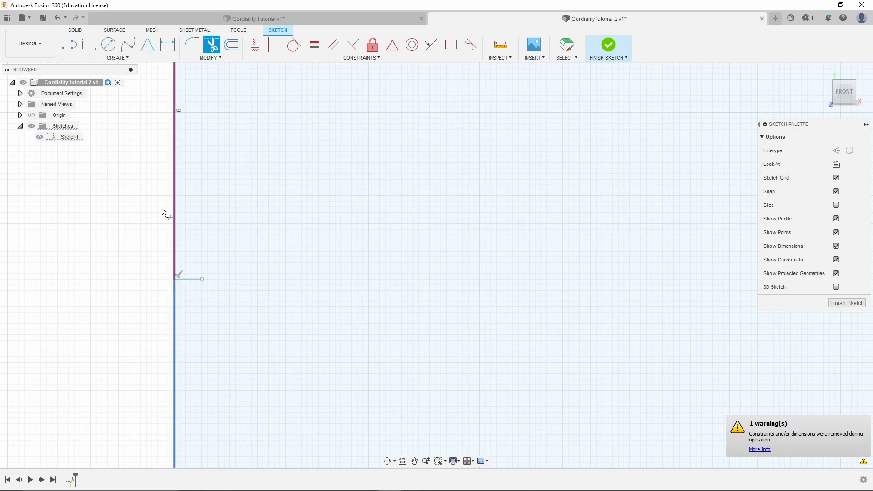
Draw a three-point arc from the short stub at the centre line to the base line about 25 mm out, tangent to the stub.
{"action": "left_click", "coordinate": [118, 58]}
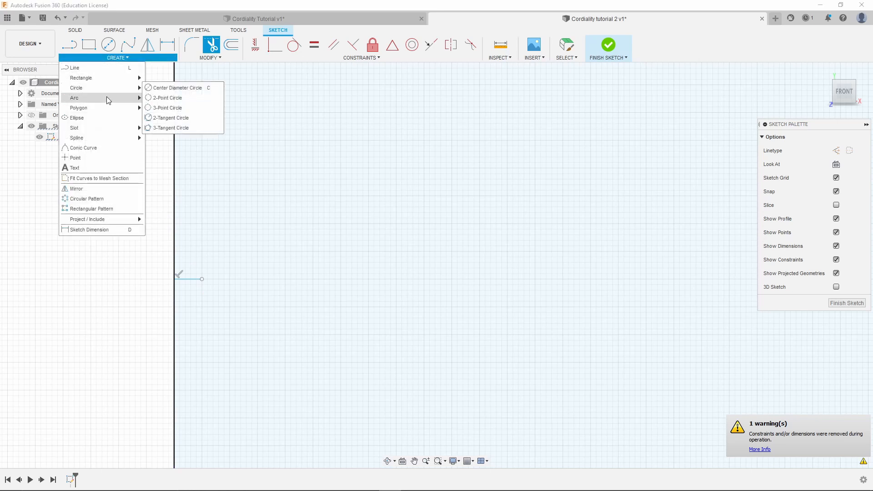
{"action": "mouse_move", "coordinate": [108, 100]}
{"action": "left_click", "coordinate": [164, 98]}
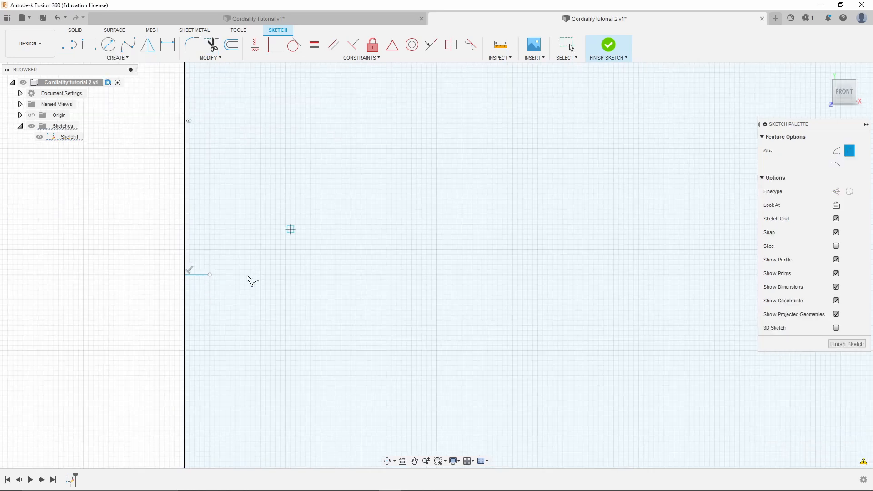
{"action": "left_click", "coordinate": [216, 276]}
{"action": "scroll", "coordinate": [303, 256], "scroll_direction": "down", "scroll_amount": 4}
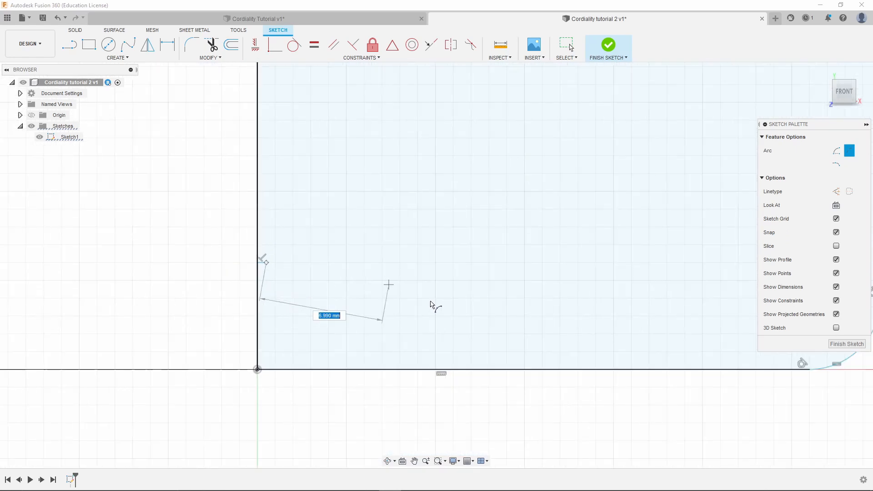
{"action": "scroll", "coordinate": [258, 291], "scroll_direction": "down", "scroll_amount": 3}
{"action": "scroll", "coordinate": [220, 279], "scroll_direction": "down", "scroll_amount": 1}
{"action": "scroll", "coordinate": [418, 311], "scroll_direction": "up", "scroll_amount": 1}
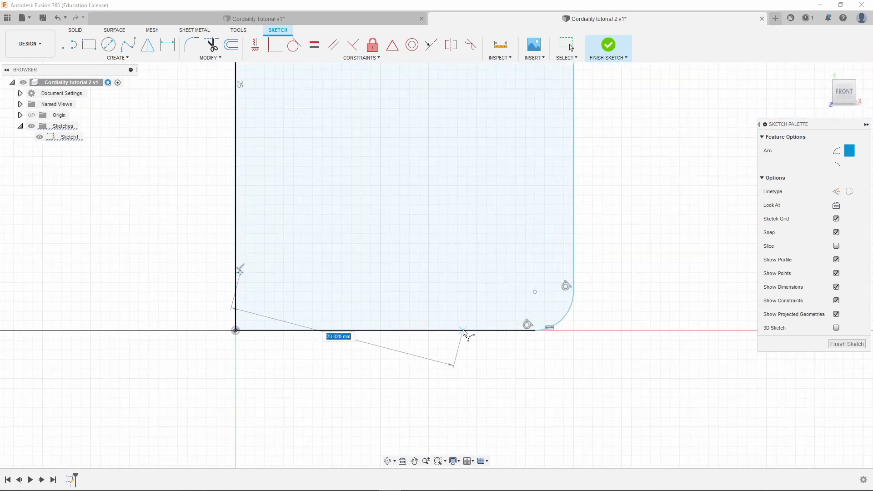
{"action": "left_click", "coordinate": [477, 331]}
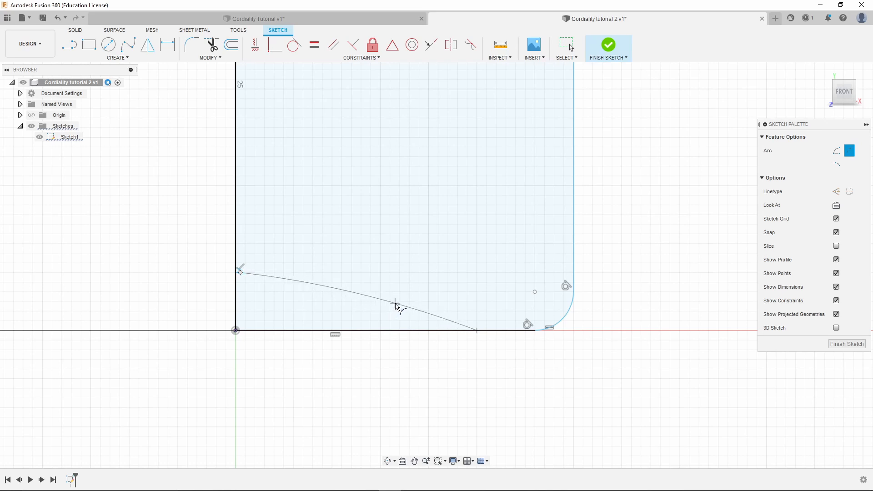
{"action": "left_click", "coordinate": [396, 304]}
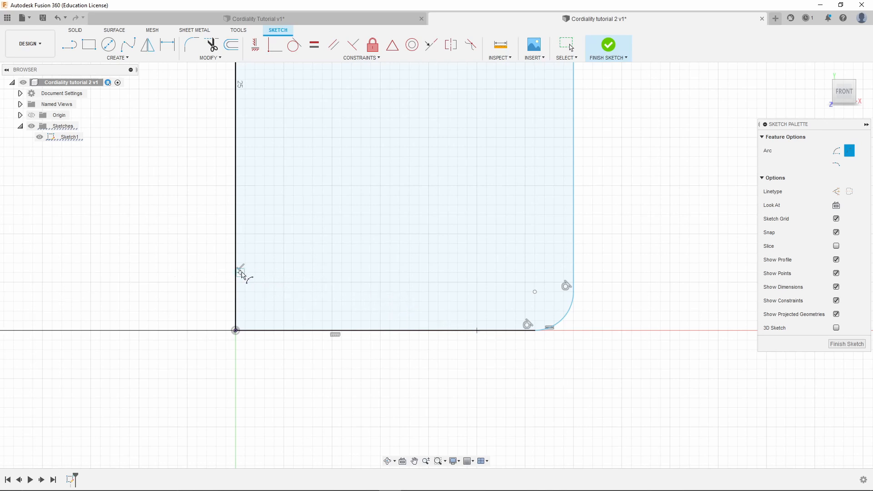
{"action": "left_click", "coordinate": [241, 272]}
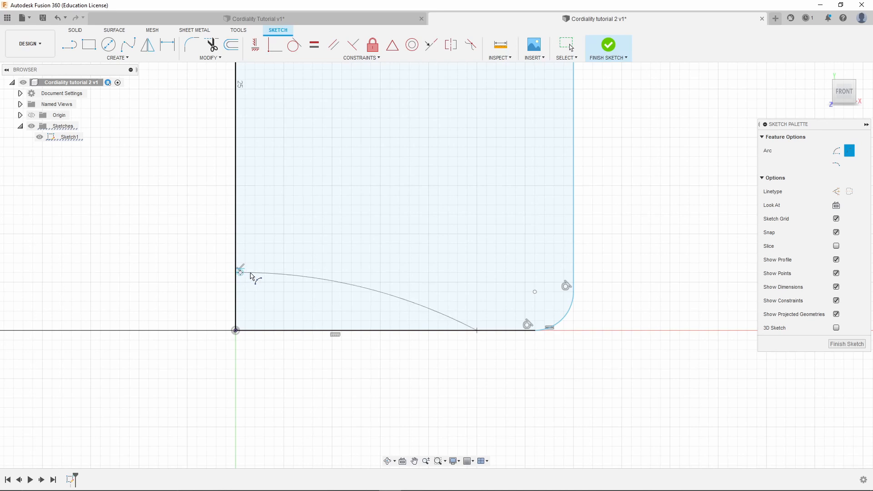
{"action": "left_click", "coordinate": [381, 296]}
{"action": "scroll", "coordinate": [195, 296], "scroll_direction": "up", "scroll_amount": 5}
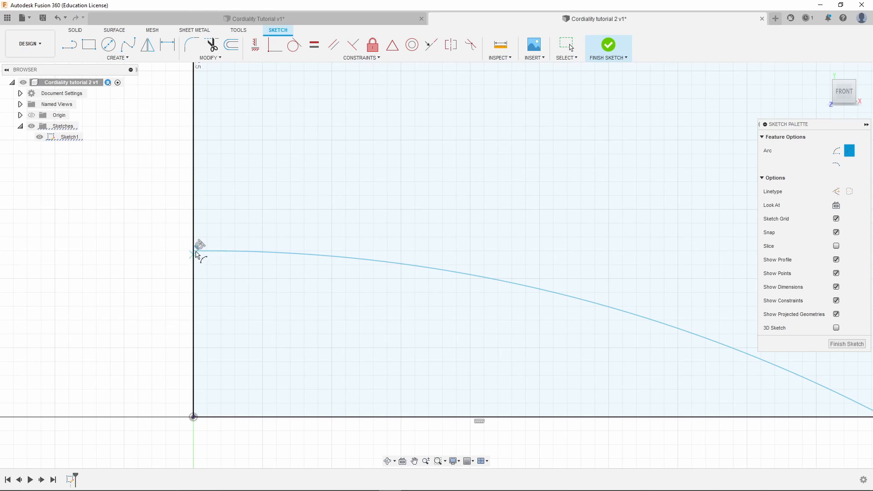
{"action": "scroll", "coordinate": [204, 223], "scroll_direction": "down", "scroll_amount": 3}
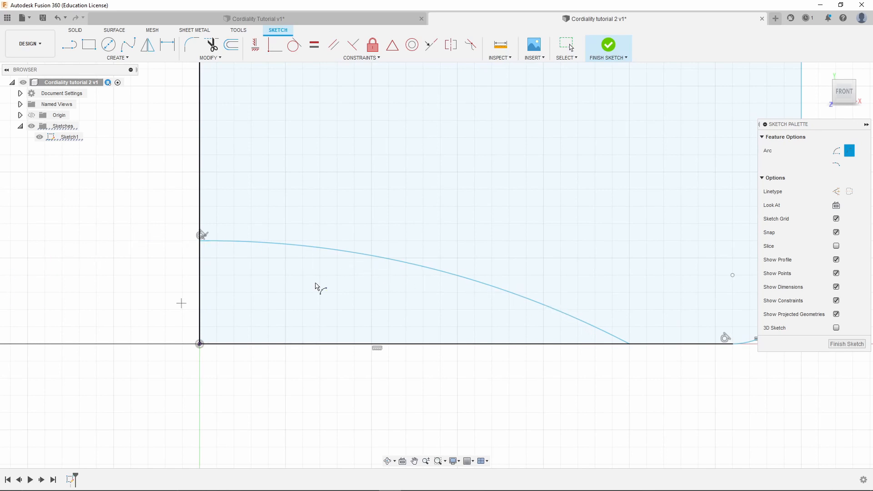
{"action": "scroll", "coordinate": [408, 259], "scroll_direction": "down", "scroll_amount": 3}
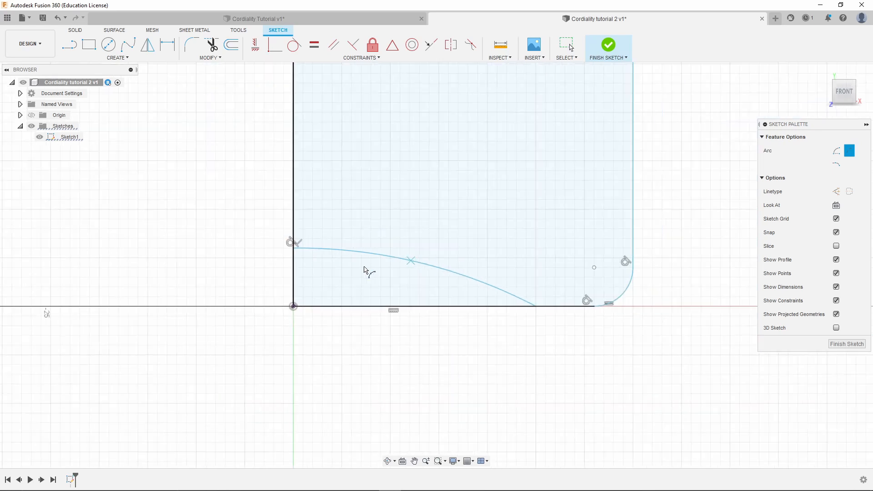
Draw a center-diameter circle centred on the origin, large enough to cross the base arc.
{"action": "left_click", "coordinate": [108, 45]}
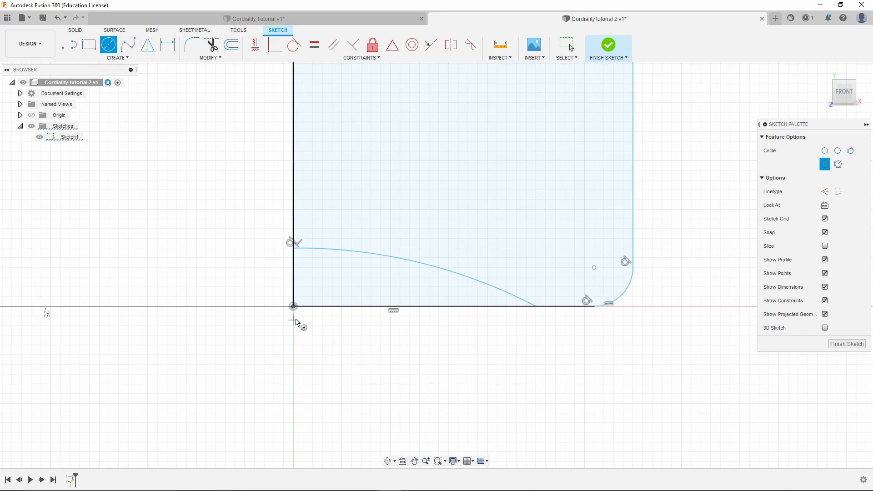
{"action": "left_click", "coordinate": [292, 306]}
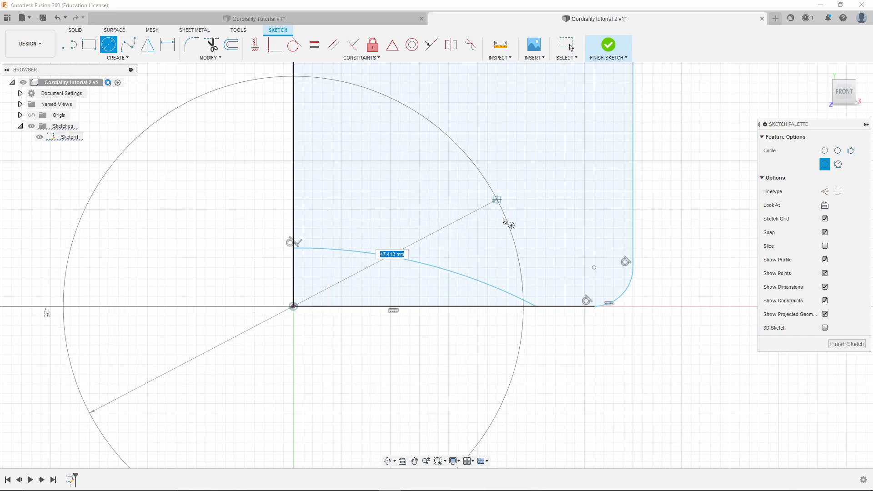
{"action": "scroll", "coordinate": [435, 218], "scroll_direction": "down", "scroll_amount": 2}
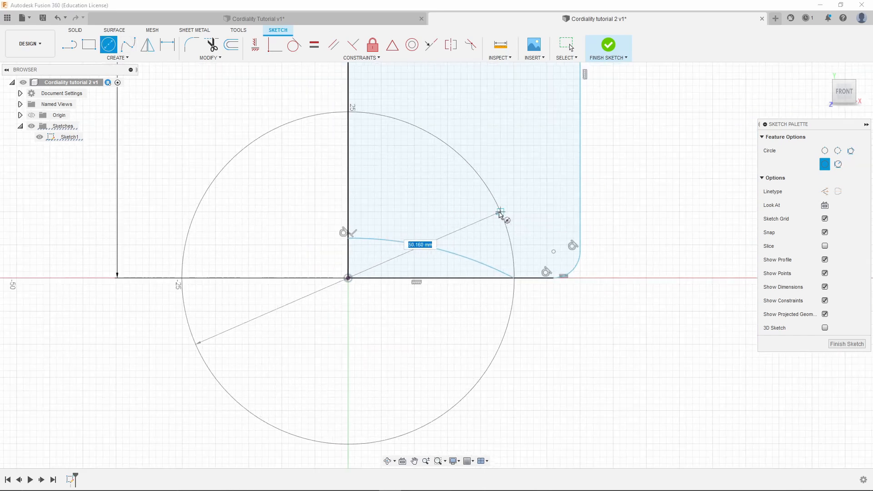
{"action": "left_click", "coordinate": [468, 213]}
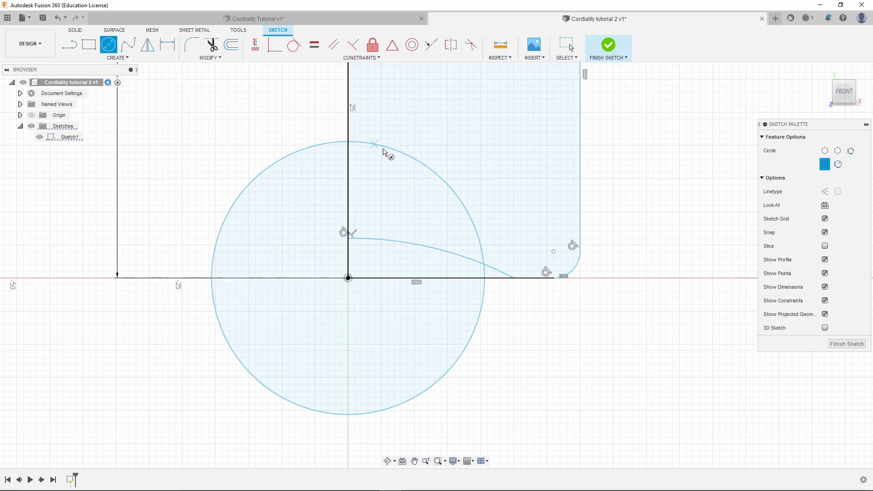
Trim away all parts of the circle around the origin.
{"action": "scroll", "coordinate": [404, 366], "scroll_direction": "down", "scroll_amount": 3}
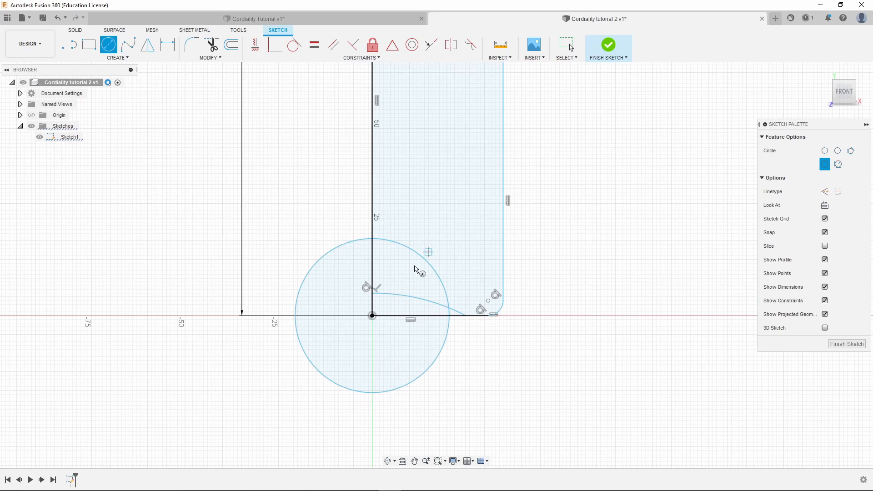
{"action": "scroll", "coordinate": [394, 237], "scroll_direction": "down", "scroll_amount": 4}
{"action": "scroll", "coordinate": [438, 297], "scroll_direction": "up", "scroll_amount": 3}
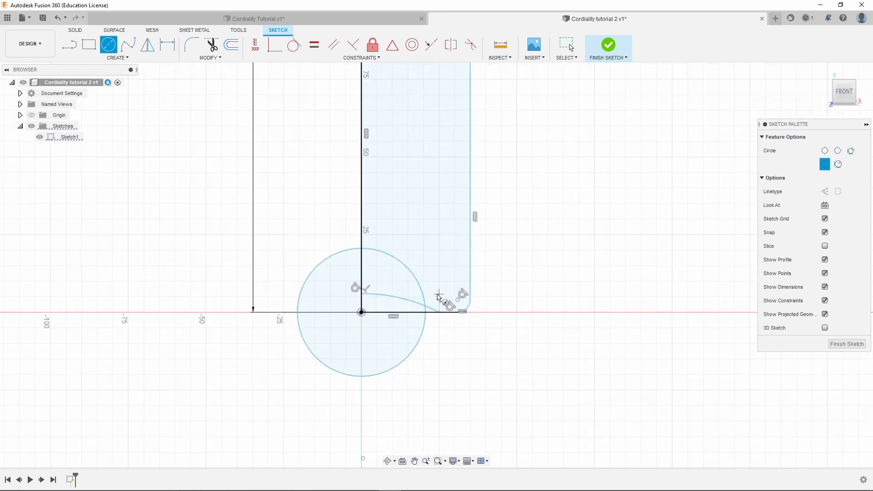
{"action": "left_click", "coordinate": [212, 45]}
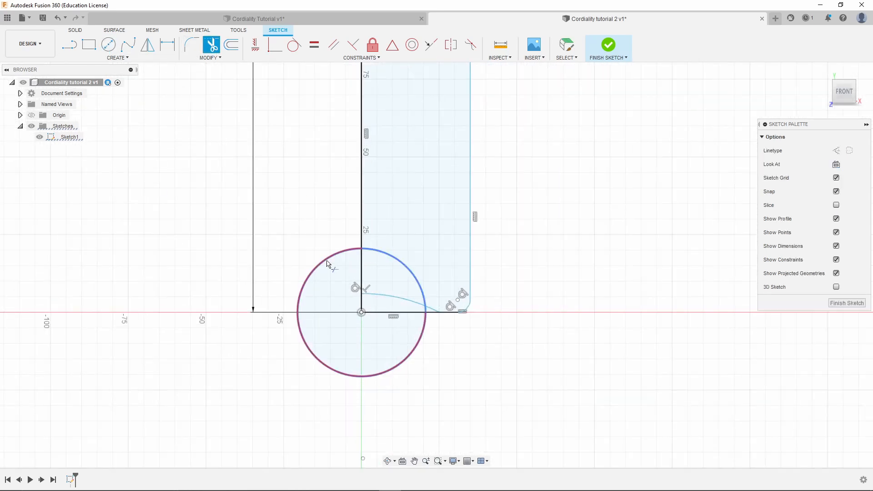
{"action": "left_click", "coordinate": [327, 263]}
{"action": "left_click", "coordinate": [408, 268]}
Trim the centre-line segment below the base arc and the part of the base line beneath the arc.
{"action": "scroll", "coordinate": [427, 350], "scroll_direction": "up", "scroll_amount": 2}
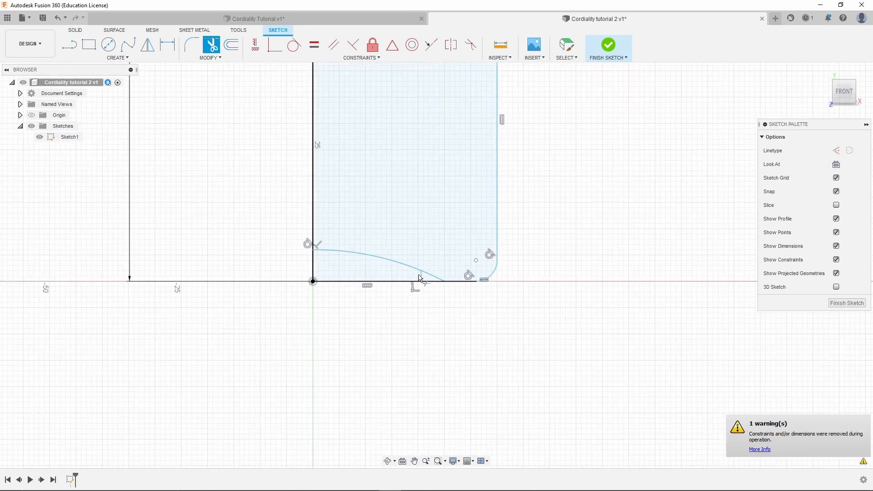
{"action": "scroll", "coordinate": [326, 263], "scroll_direction": "up", "scroll_amount": 3}
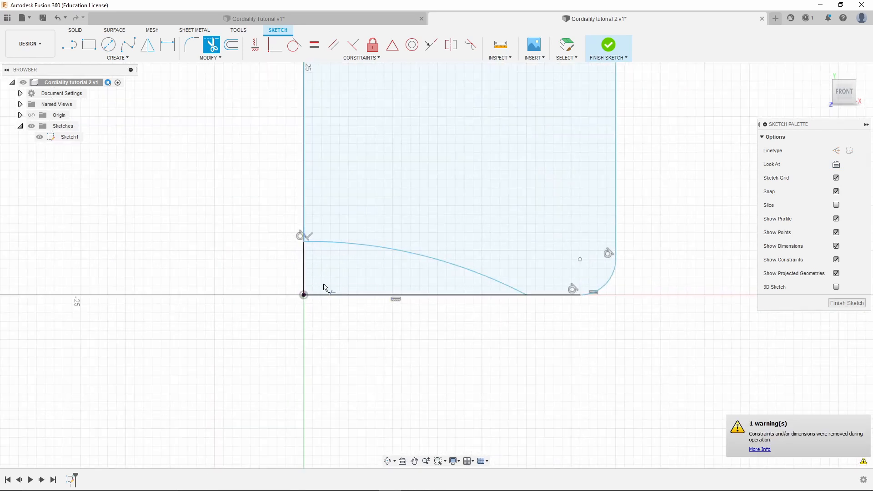
{"action": "left_click", "coordinate": [306, 278]}
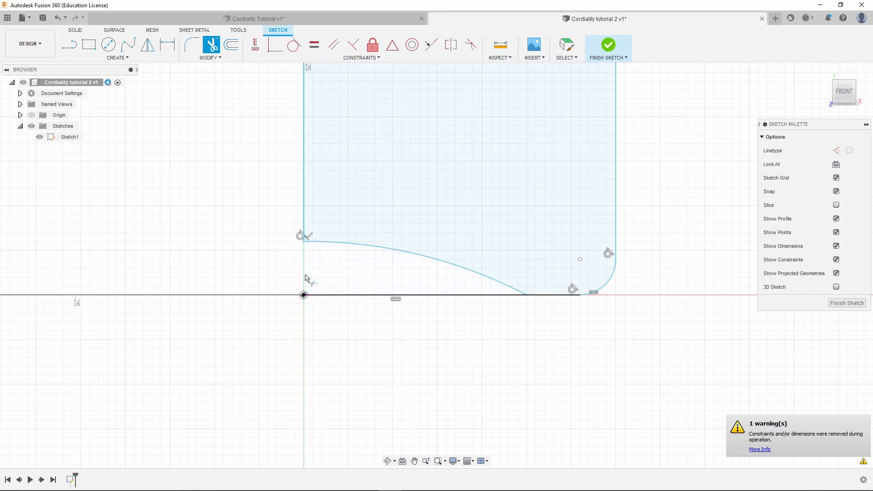
{"action": "left_click", "coordinate": [342, 296]}
{"action": "scroll", "coordinate": [577, 329], "scroll_direction": "up", "scroll_amount": 1}
{"action": "scroll", "coordinate": [574, 334], "scroll_direction": "down", "scroll_amount": 8}
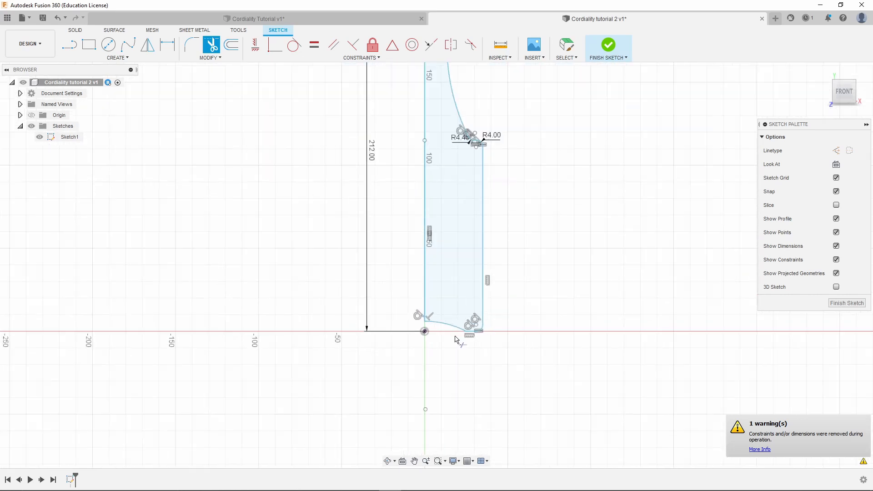
Fillet the corner between the base arc and the remaining flat base line with a 10 mm radius.
{"action": "scroll", "coordinate": [506, 327], "scroll_direction": "up", "scroll_amount": 6}
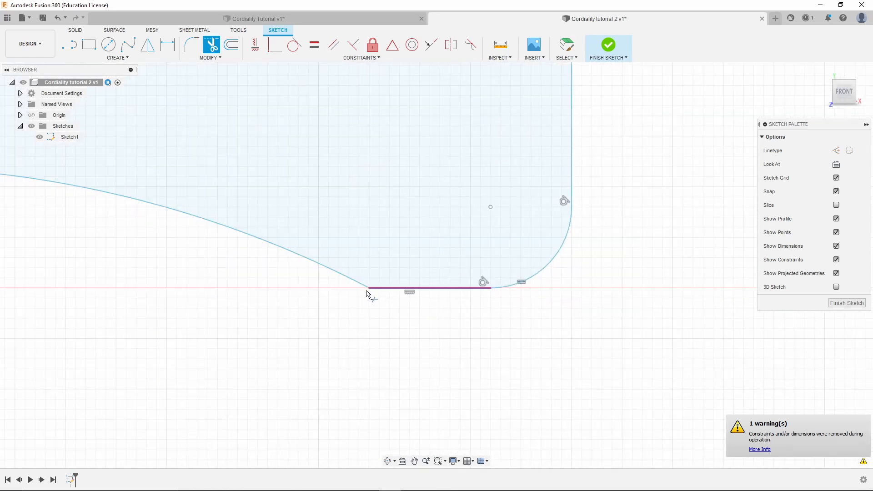
{"action": "left_click", "coordinate": [193, 45]}
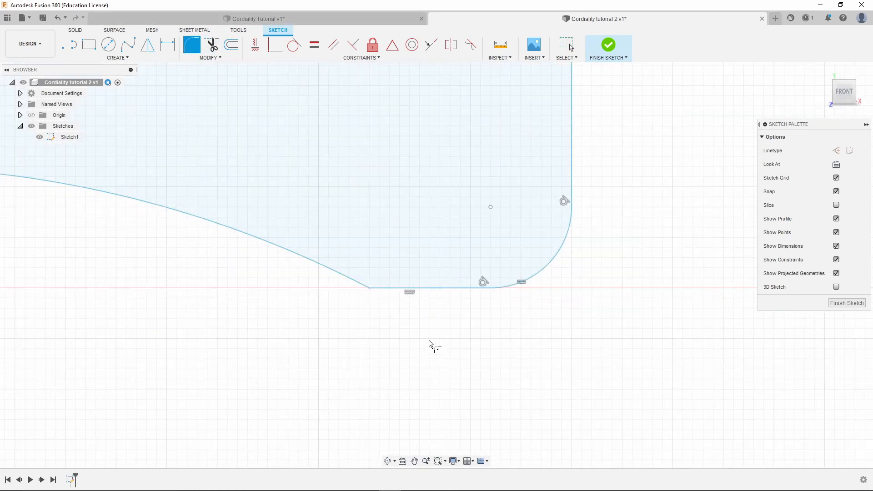
{"action": "left_click", "coordinate": [371, 290]}
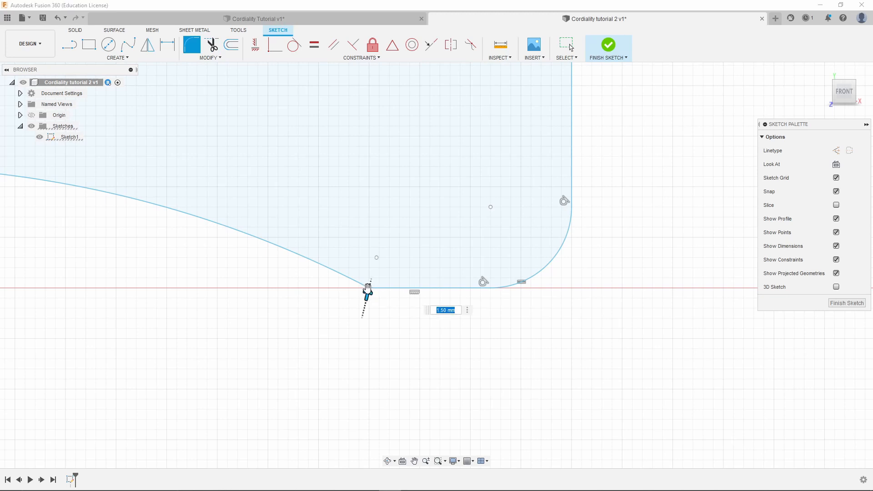
{"action": "left_click_drag", "start_coordinate": [367, 290], "coordinate": [488, 271]}
{"action": "scroll", "coordinate": [703, 293], "scroll_direction": "up", "scroll_amount": 5}
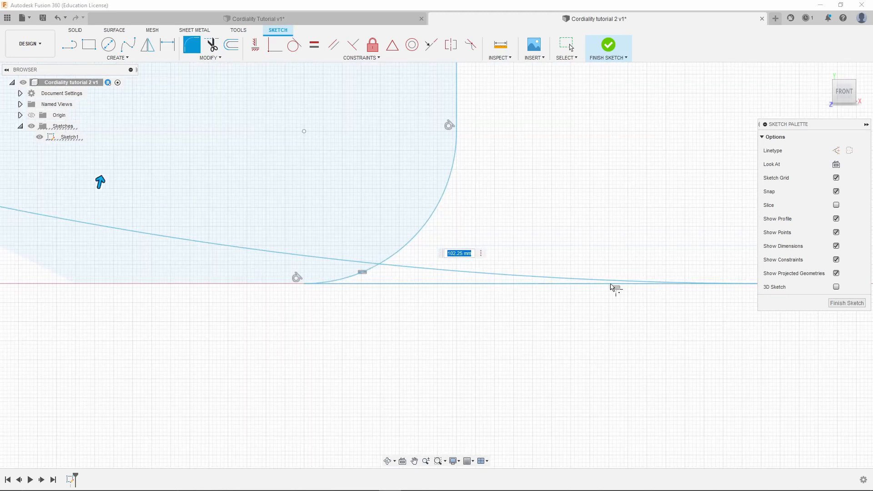
{"action": "scroll", "coordinate": [491, 316], "scroll_direction": "down", "scroll_amount": 3}
{"action": "scroll", "coordinate": [388, 328], "scroll_direction": "down", "scroll_amount": 5}
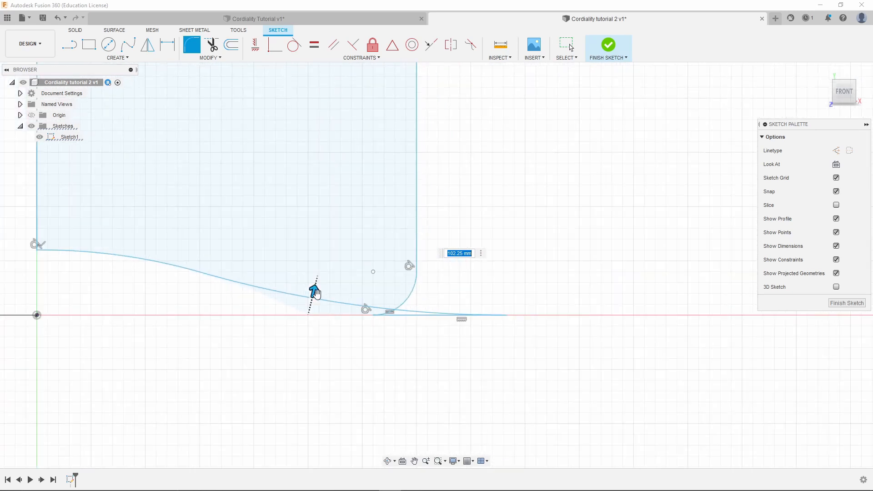
{"action": "left_click_drag", "start_coordinate": [312, 293], "coordinate": [298, 318]}
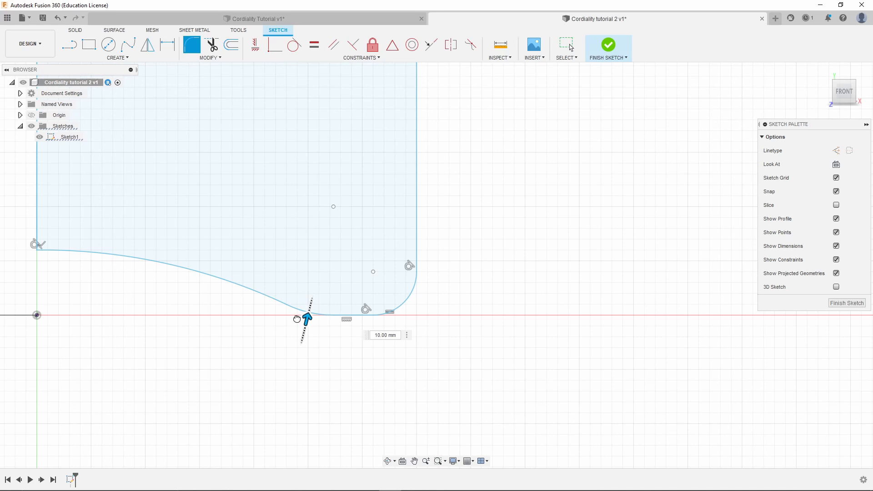
{"action": "key", "text": "Return"}
{"action": "key", "text": "Escape"}
Examine the closed half profile from the neck opening down to the curved base.
{"action": "scroll", "coordinate": [394, 335], "scroll_direction": "down", "scroll_amount": 10}
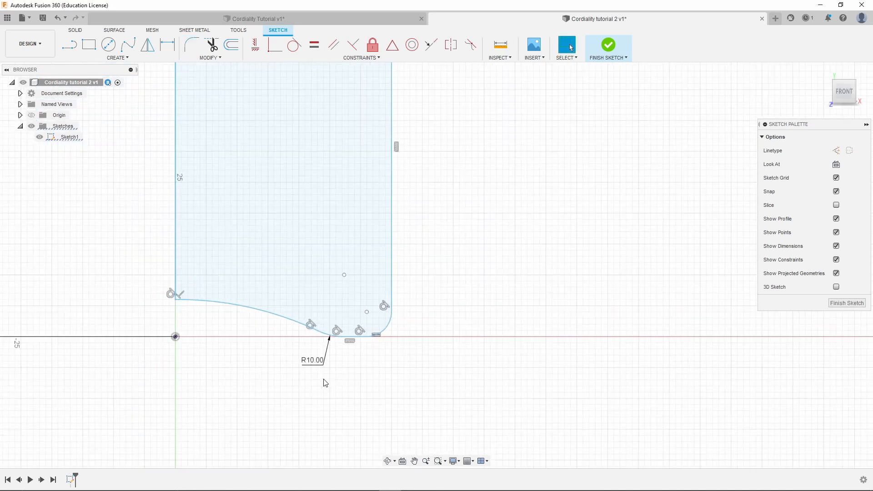
{"action": "scroll", "coordinate": [295, 171], "scroll_direction": "down", "scroll_amount": 4}
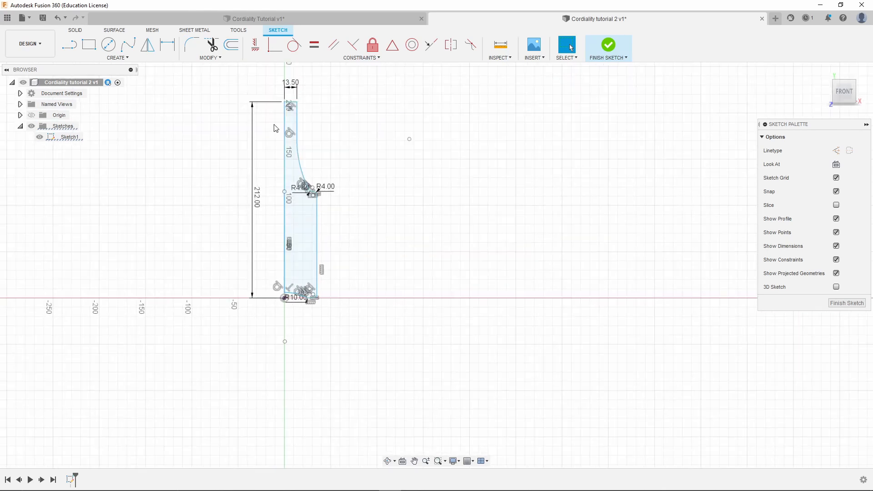
{"action": "scroll", "coordinate": [277, 82], "scroll_direction": "up", "scroll_amount": 5}
{"action": "scroll", "coordinate": [334, 245], "scroll_direction": "down", "scroll_amount": 3}
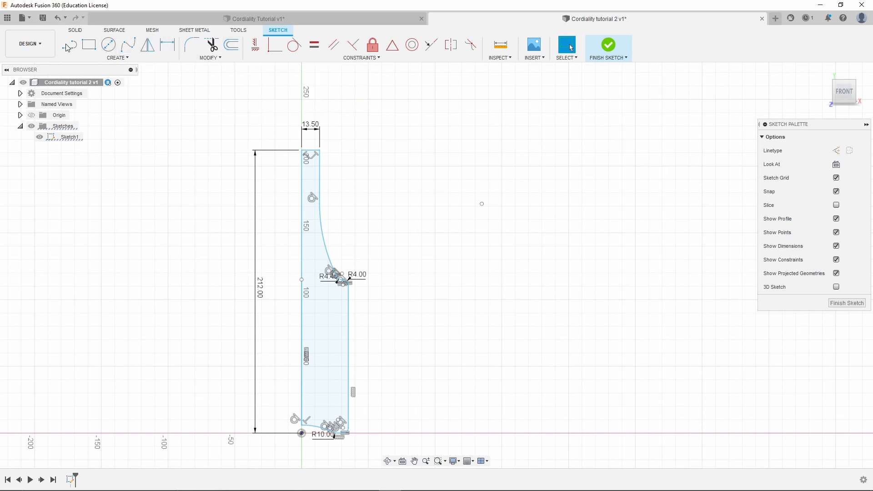
{"action": "scroll", "coordinate": [334, 437], "scroll_direction": "up", "scroll_amount": 3}
{"action": "scroll", "coordinate": [331, 433], "scroll_direction": "up", "scroll_amount": 1}
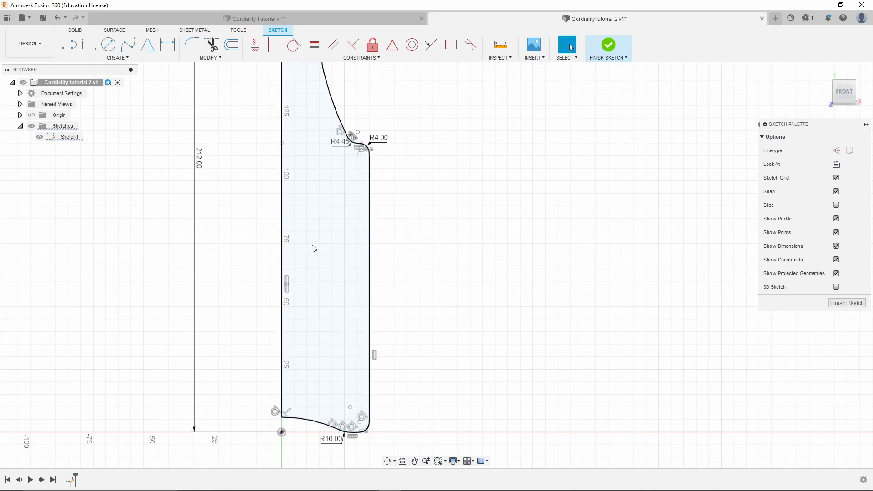
{"action": "scroll", "coordinate": [302, 354], "scroll_direction": "down", "scroll_amount": 3}
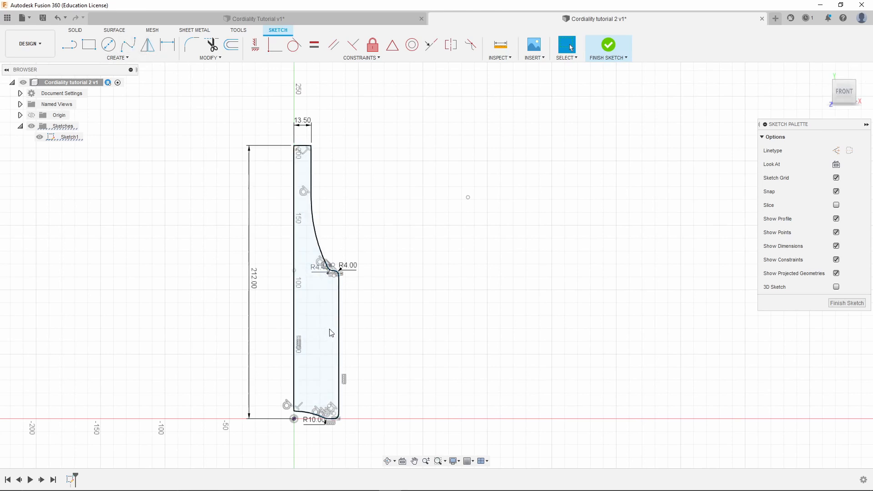
Finish the bottle's half-profile sketch and return to solid modelling with no command active.
{"action": "left_click", "coordinate": [613, 48]}
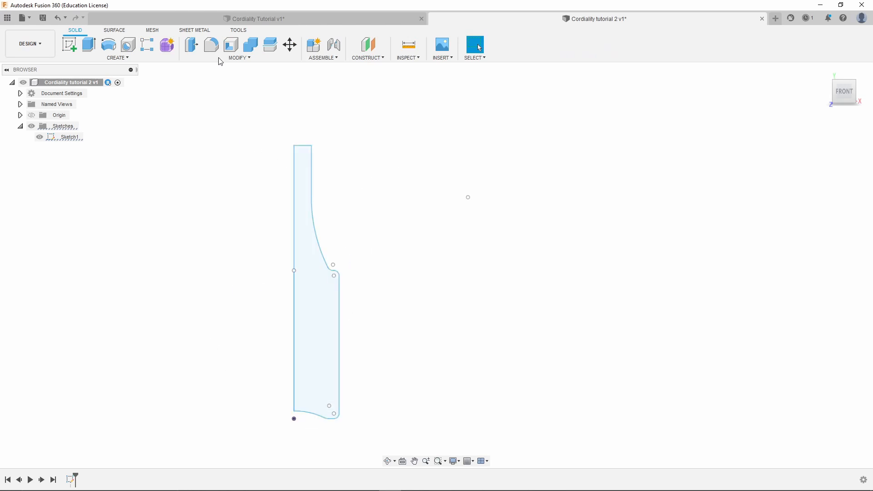
{"action": "left_click", "coordinate": [231, 46]}
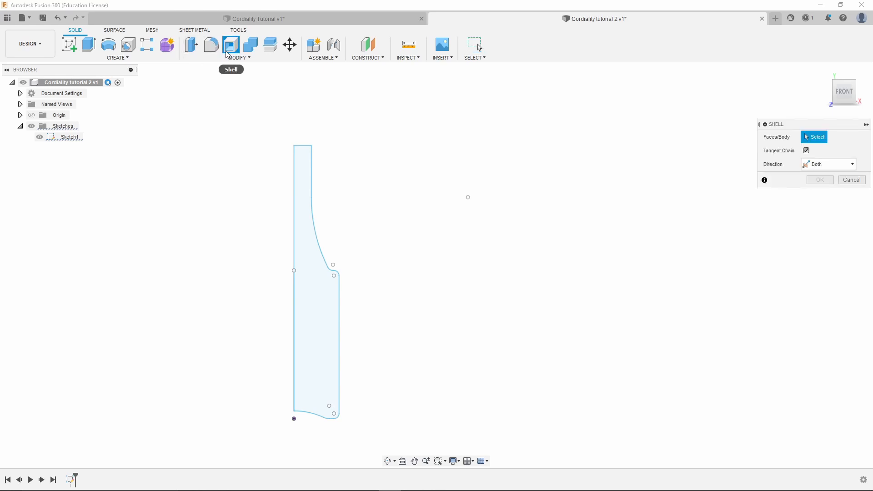
{"action": "left_click", "coordinate": [854, 181]}
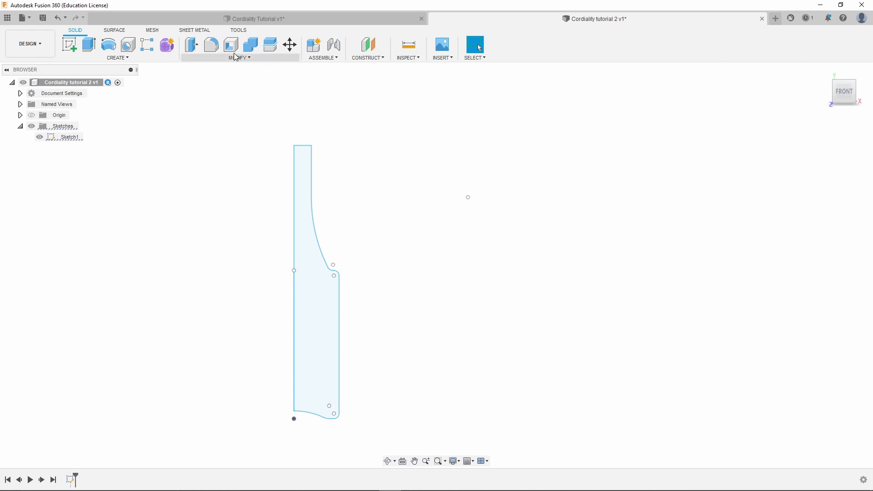
Revolve the bottle's half profile 360 degrees around its vertical centre line as a new body.
{"action": "left_click", "coordinate": [112, 49]}
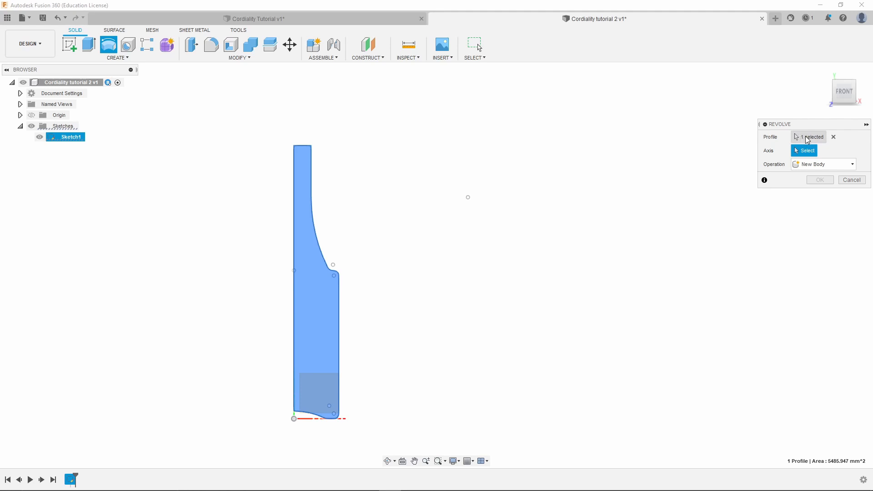
{"action": "middle_click_drag", "start_coordinate": [316, 324], "coordinate": [314, 351], "text": "shift"}
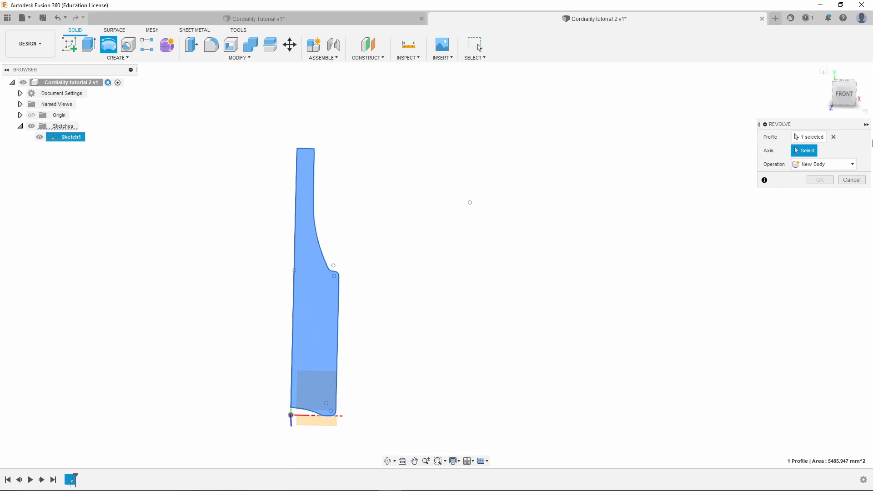
{"action": "left_click", "coordinate": [834, 137]}
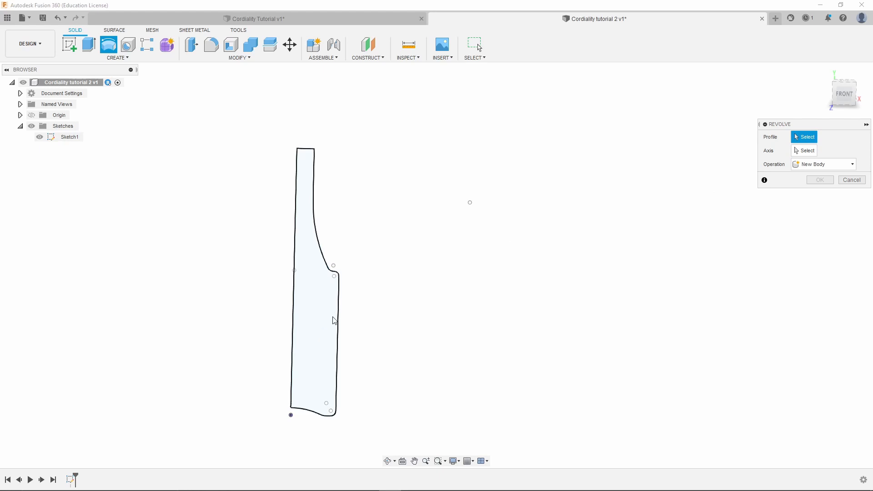
{"action": "left_click", "coordinate": [325, 307]}
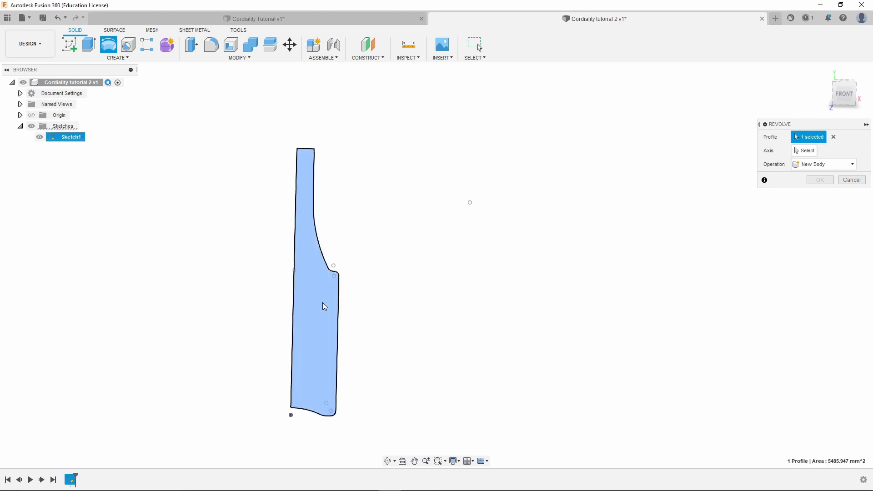
{"action": "left_click", "coordinate": [806, 151]}
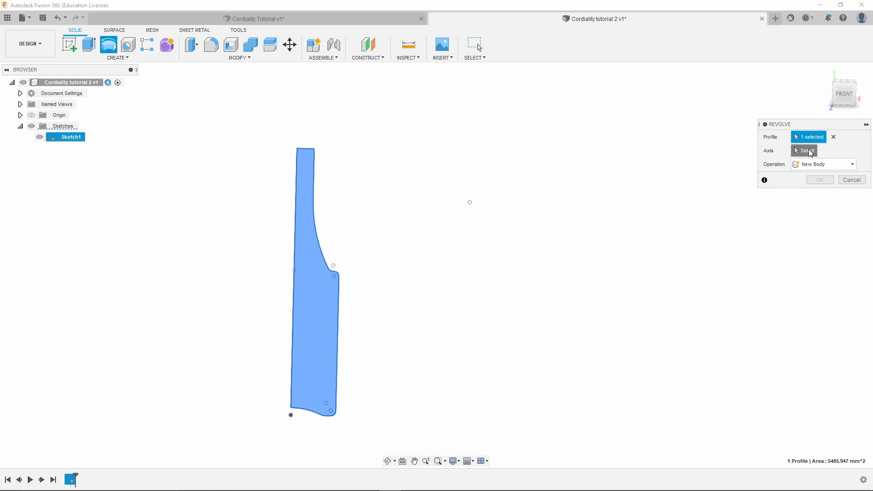
{"action": "left_click", "coordinate": [296, 201]}
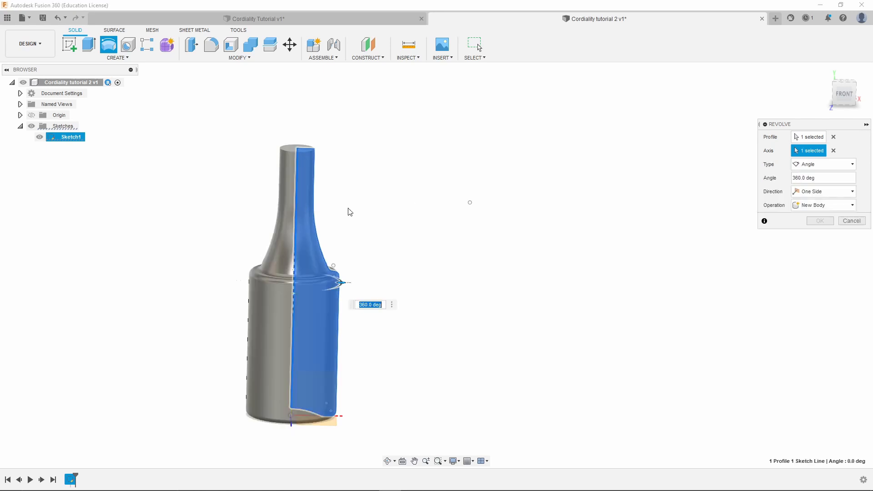
{"action": "middle_click_drag", "start_coordinate": [349, 210], "coordinate": [305, 306], "text": "shift"}
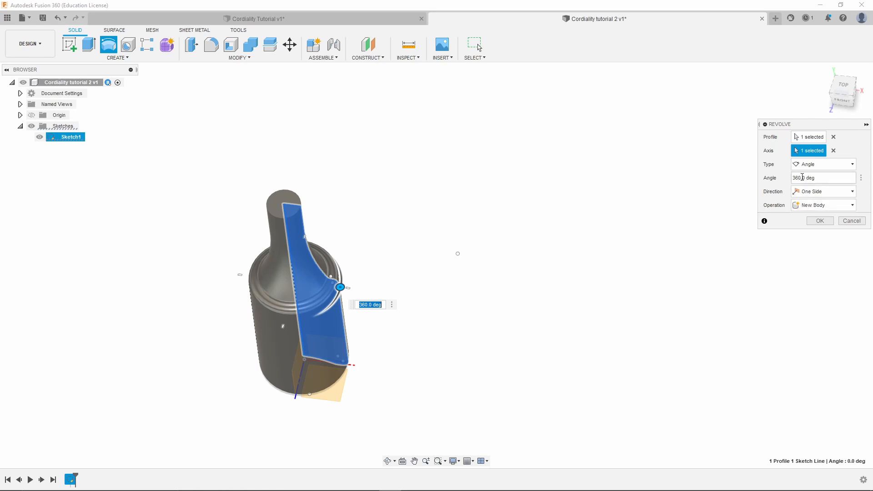
{"action": "left_click", "coordinate": [819, 221]}
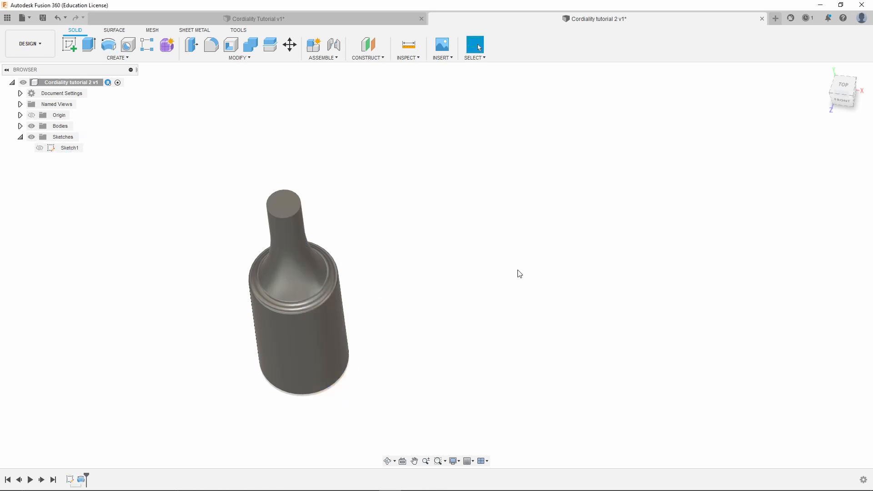
Examine the revolved bottle's curved base, shoulder and neck, ending in the front view.
{"action": "middle_click_drag", "start_coordinate": [249, 354], "coordinate": [243, 280], "text": "shift"}
{"action": "scroll", "coordinate": [298, 337], "scroll_direction": "up", "scroll_amount": 4}
{"action": "scroll", "coordinate": [291, 291], "scroll_direction": "up", "scroll_amount": 10}
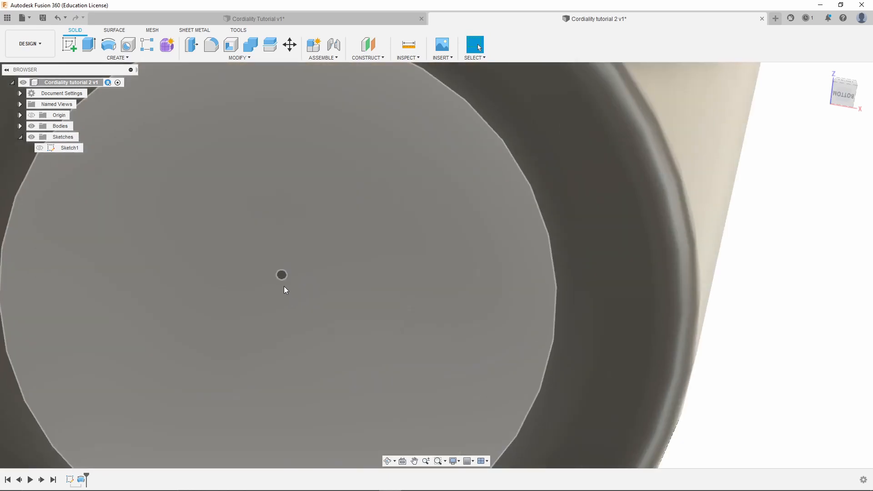
{"action": "scroll", "coordinate": [279, 270], "scroll_direction": "down", "scroll_amount": 10}
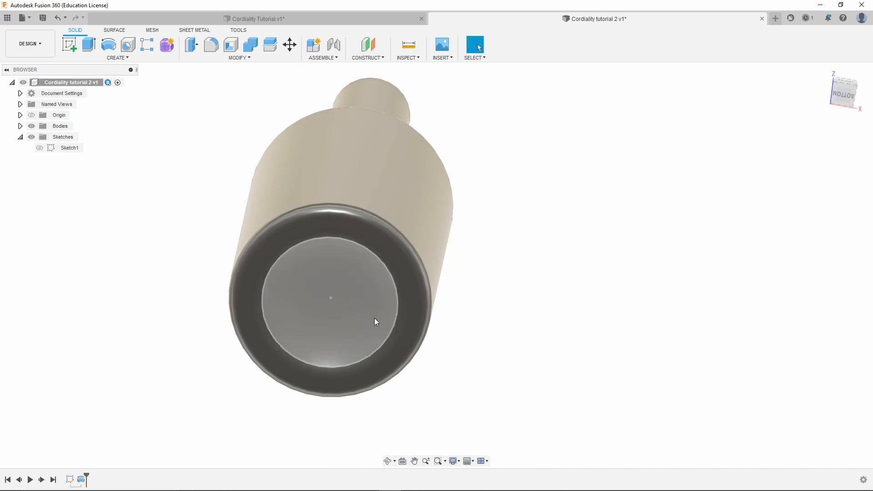
{"action": "middle_click_drag", "start_coordinate": [553, 290], "coordinate": [505, 345], "text": "shift"}
{"action": "middle_click_drag", "start_coordinate": [550, 300], "coordinate": [517, 348], "text": "shift"}
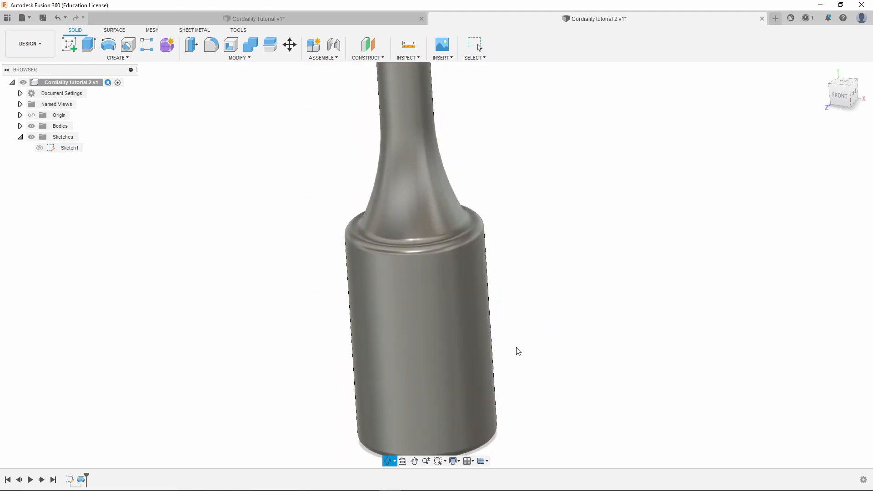
{"action": "left_click", "coordinate": [837, 95]}
{"action": "scroll", "coordinate": [312, 214], "scroll_direction": "down", "scroll_amount": 3}
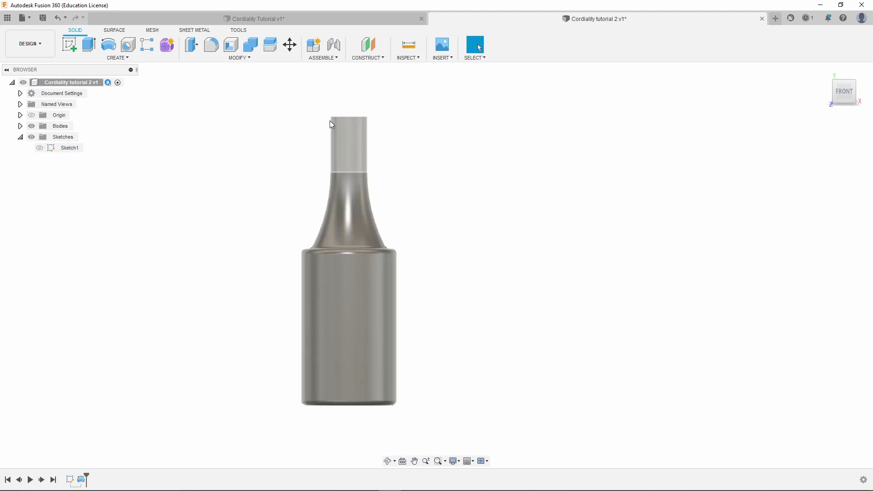
Begin a Shell with the neck's top face as the opening and a 5 mm inside thickness.
{"action": "left_click", "coordinate": [232, 49]}
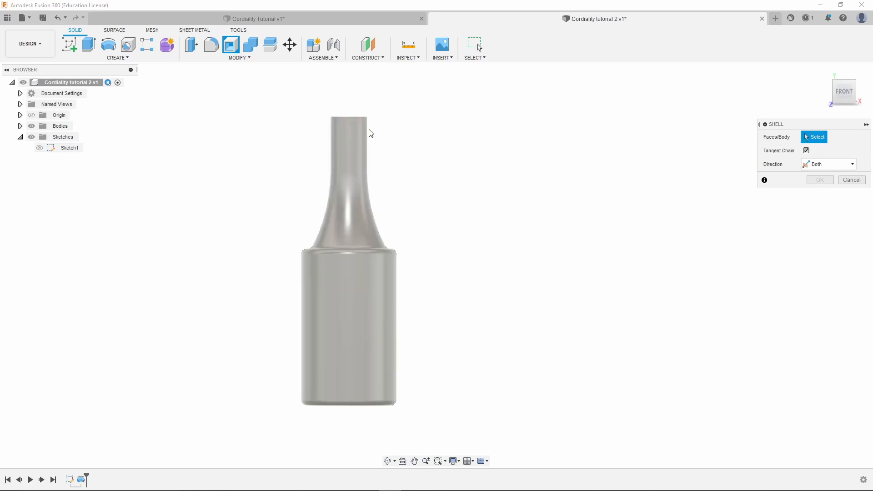
{"action": "middle_click_drag", "start_coordinate": [443, 98], "coordinate": [379, 152], "text": "shift"}
{"action": "left_click", "coordinate": [358, 153]}
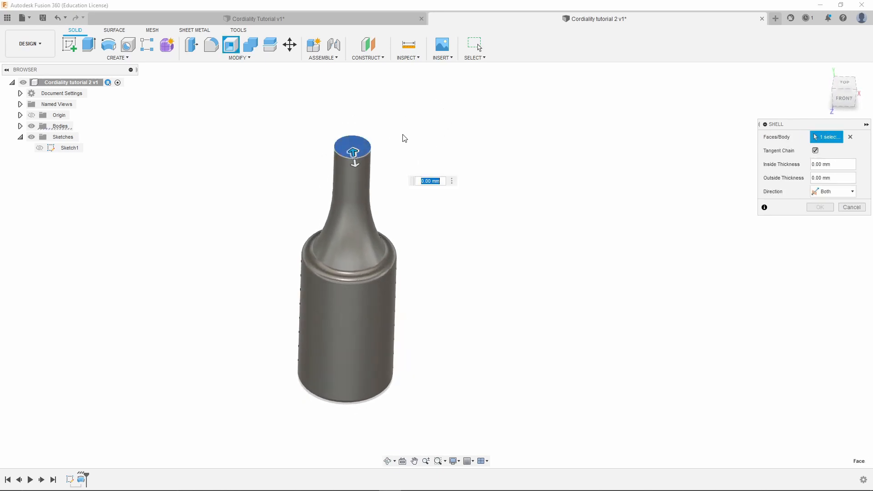
{"action": "scroll", "coordinate": [346, 144], "scroll_direction": "up", "scroll_amount": 3}
{"action": "scroll", "coordinate": [360, 168], "scroll_direction": "up", "scroll_amount": 1}
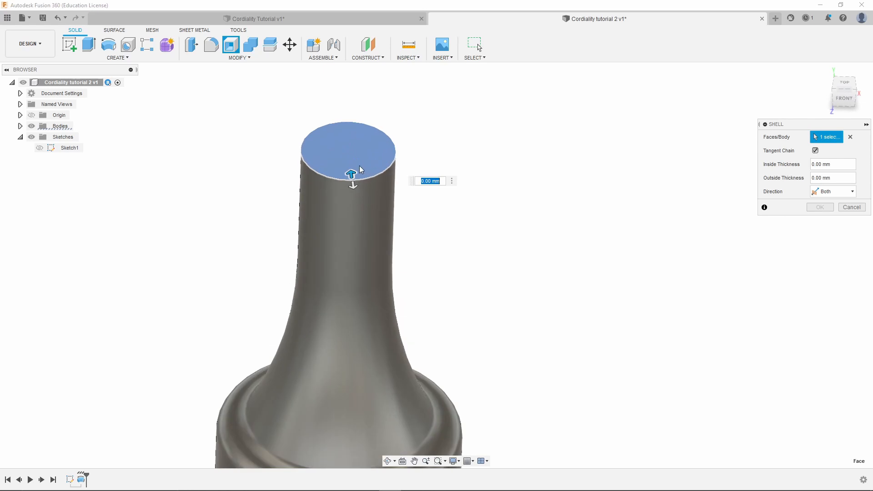
{"action": "left_click_drag", "start_coordinate": [351, 172], "coordinate": [348, 163]}
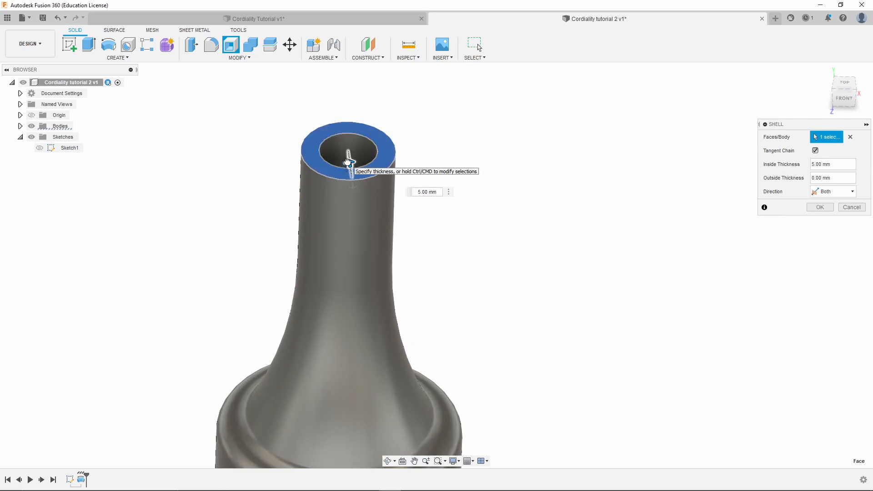
{"action": "left_click", "coordinate": [421, 192]}
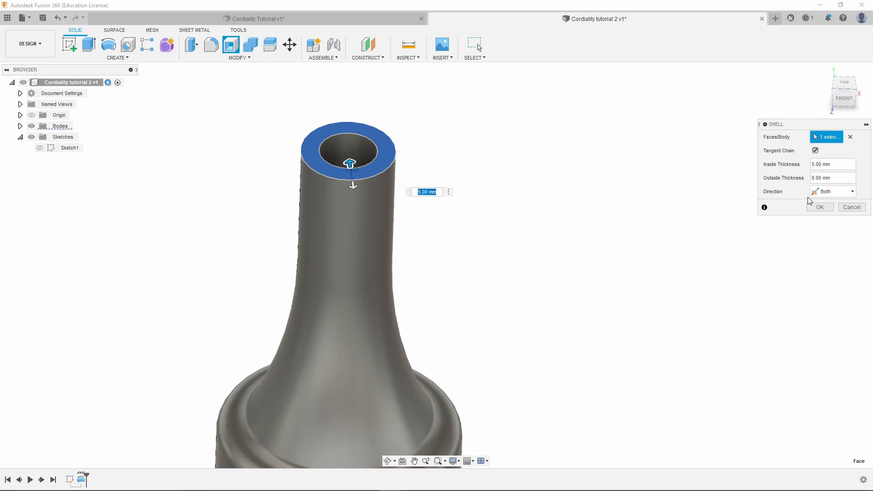
{"action": "middle_click_drag", "start_coordinate": [330, 191], "coordinate": [381, 169], "text": "shift"}
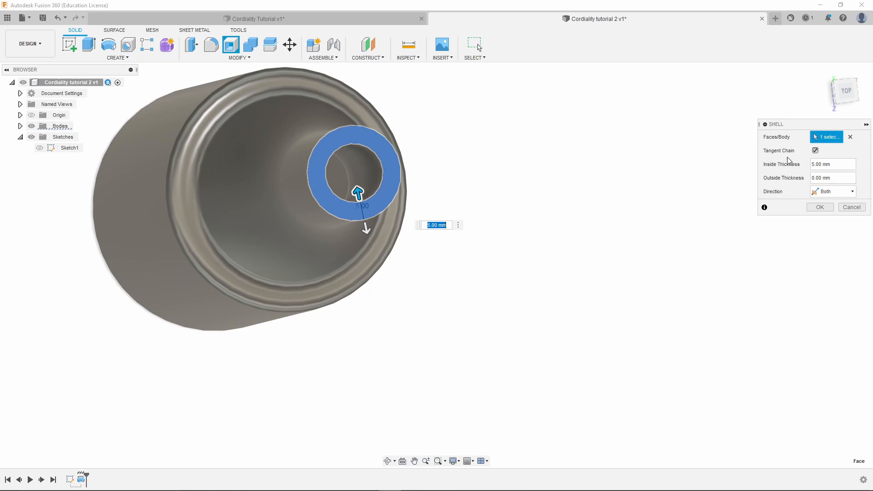
Compare the shell's Inside and Both directions and settle on Inside.
{"action": "left_click", "coordinate": [826, 192]}
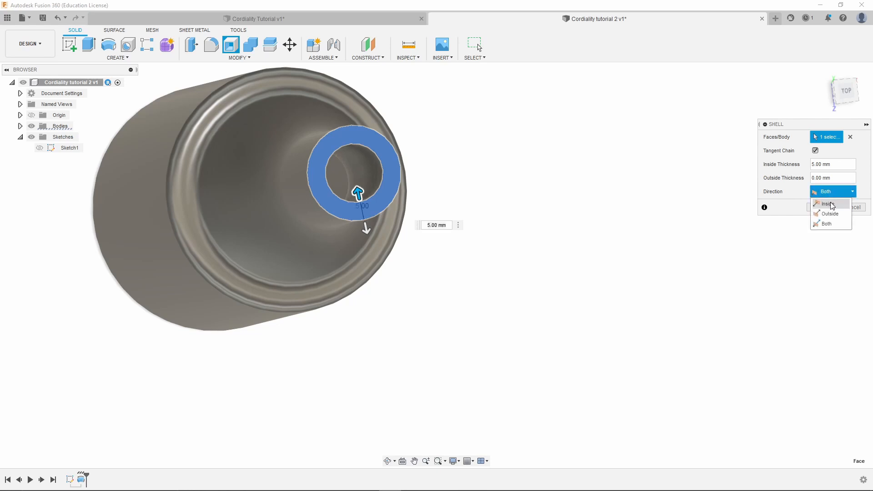
{"action": "left_click", "coordinate": [831, 204]}
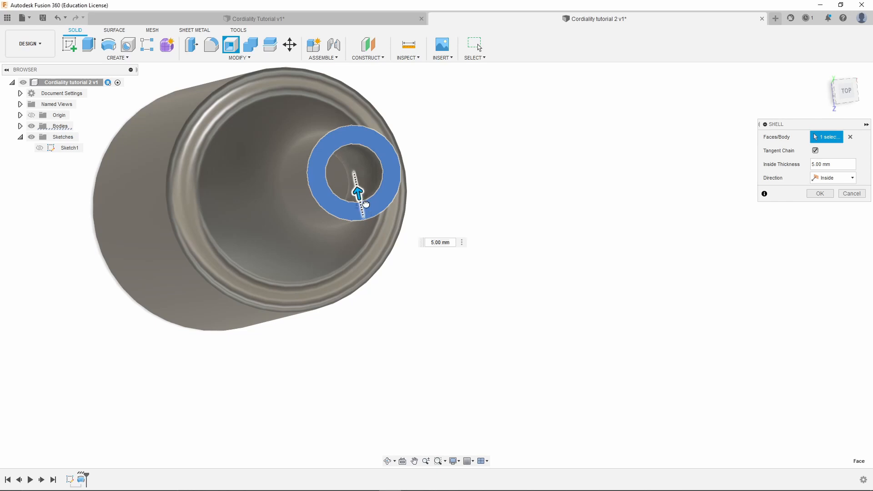
{"action": "left_click_drag", "start_coordinate": [366, 205], "coordinate": [362, 199]}
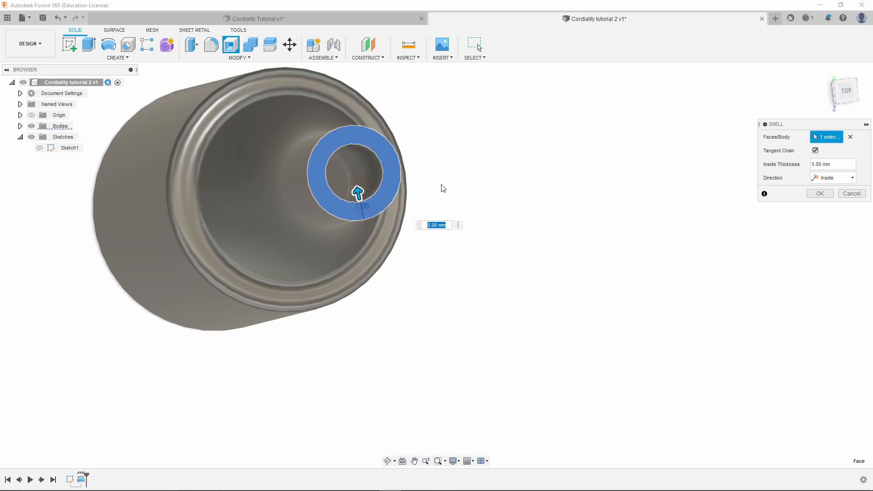
{"action": "left_click", "coordinate": [833, 178]}
{"action": "left_click", "coordinate": [827, 207]}
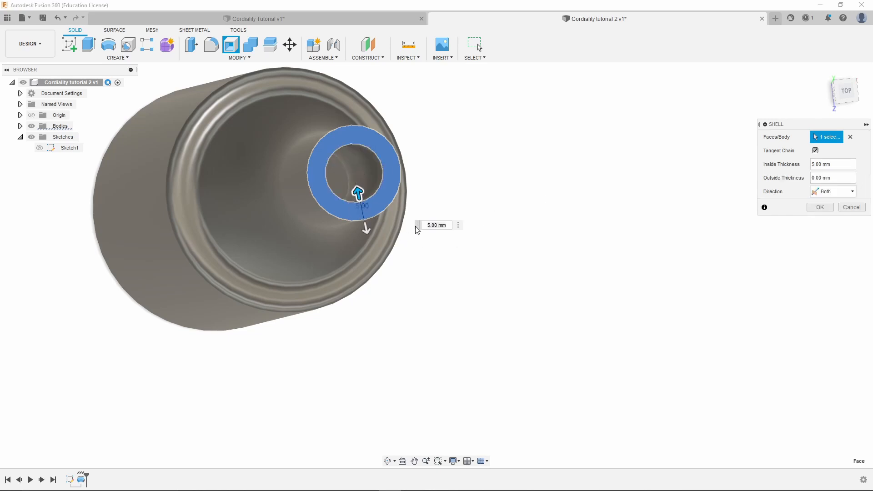
{"action": "mouse_move", "coordinate": [365, 228]}
{"action": "left_mouse_down"}
{"action": "mouse_move", "coordinate": [390, 300]}
{"action": "mouse_move", "coordinate": [390, 347]}
{"action": "mouse_move", "coordinate": [398, 306]}
{"action": "mouse_move", "coordinate": [378, 232]}
{"action": "mouse_move", "coordinate": [366, 228]}
{"action": "left_mouse_up"}
{"action": "left_click", "coordinate": [827, 193]}
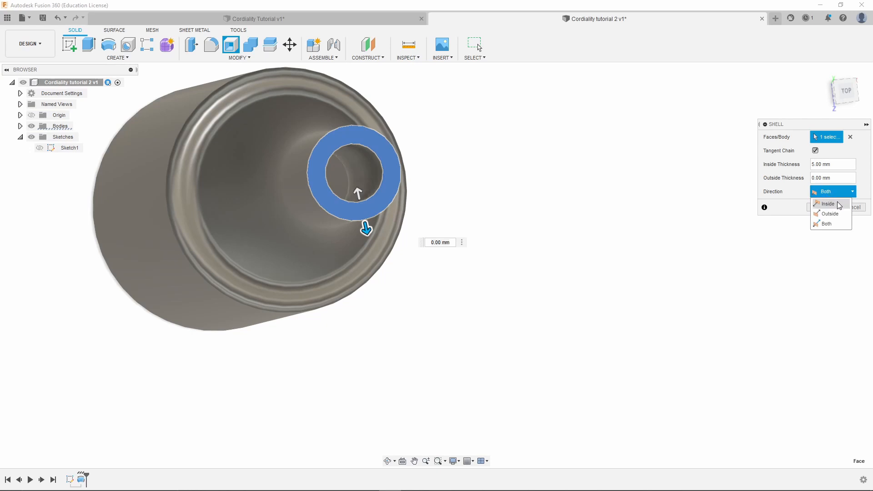
{"action": "left_click", "coordinate": [838, 204]}
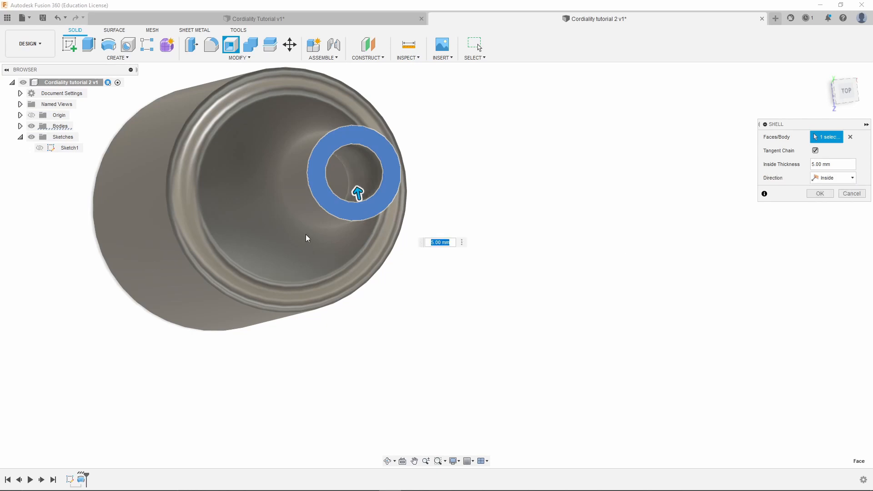
Set the shell's inside thickness to 4 mm and complete the hollow bottle.
{"action": "middle_click_drag", "start_coordinate": [384, 241], "coordinate": [417, 212], "text": "shift"}
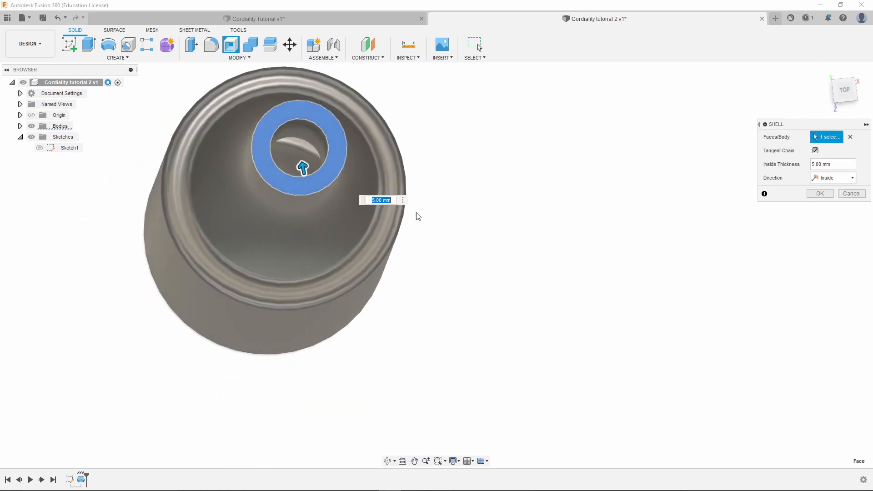
{"action": "type", "text": "4"}
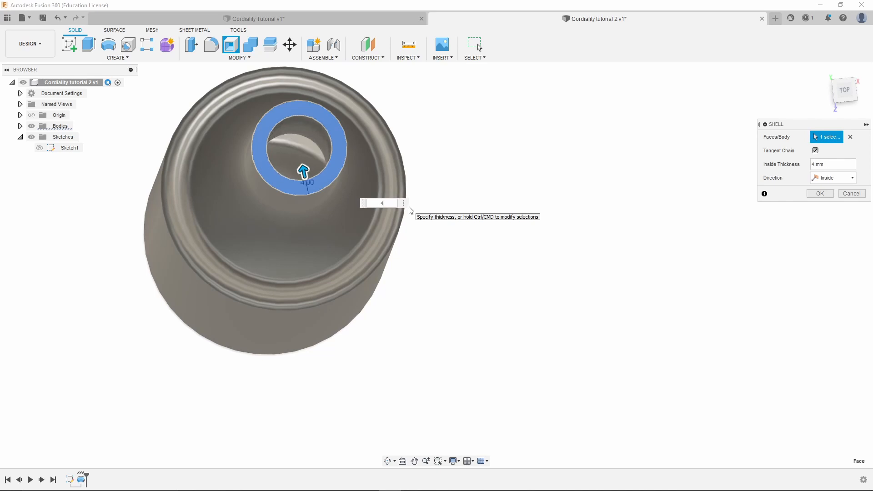
{"action": "middle_click_drag", "start_coordinate": [260, 277], "coordinate": [299, 168], "text": "shift"}
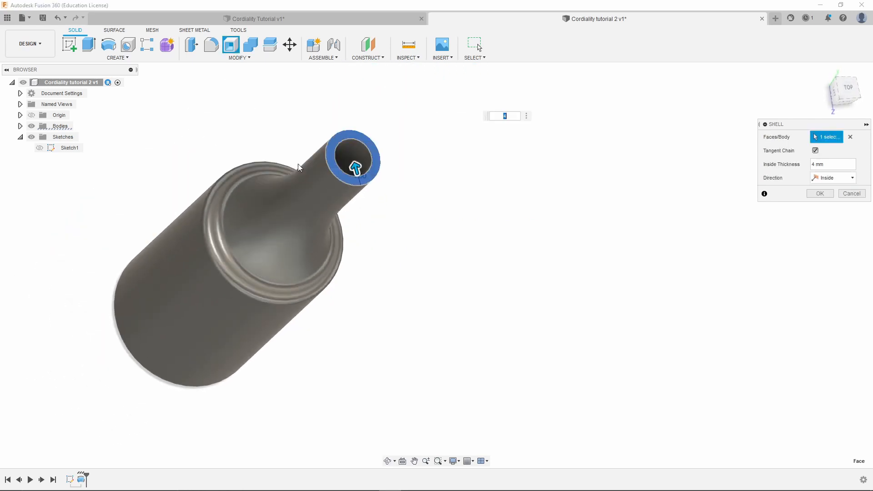
{"action": "scroll", "coordinate": [299, 168], "scroll_direction": "up", "scroll_amount": 3}
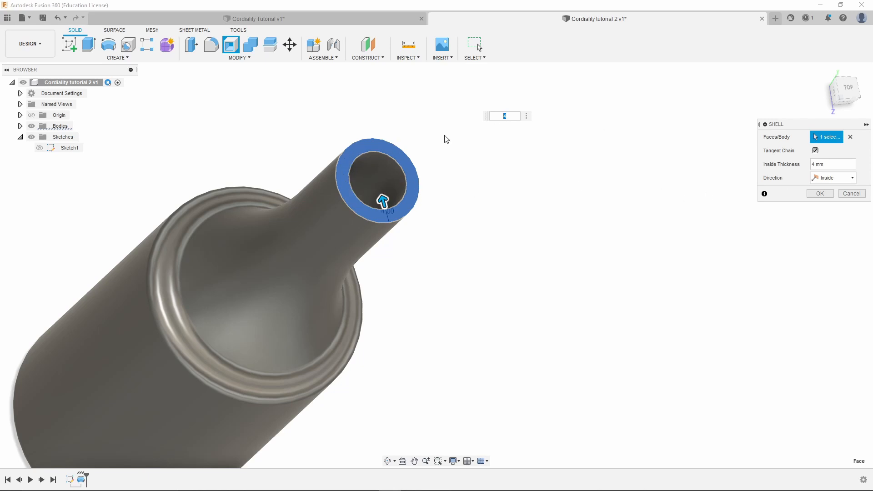
{"action": "left_click", "coordinate": [820, 194]}
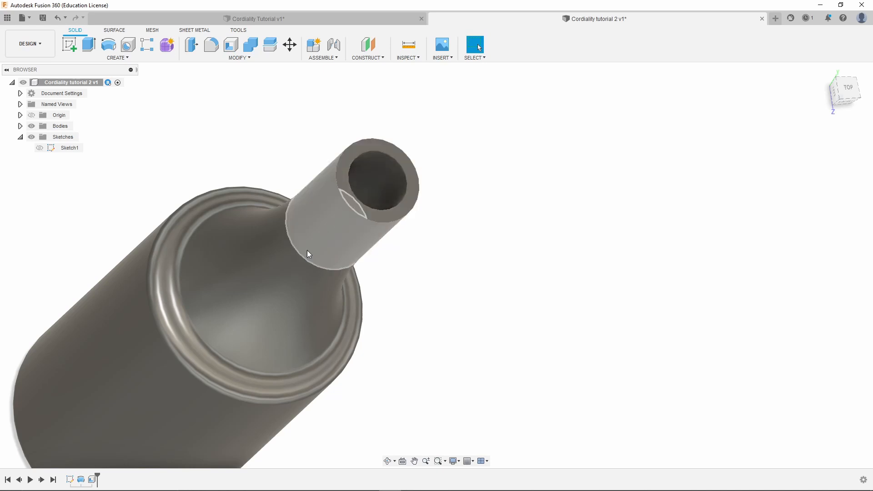
Reopen the bottle's half-profile sketch from the design history for viewing and finish it without edits.
{"action": "right_click", "coordinate": [70, 480]}
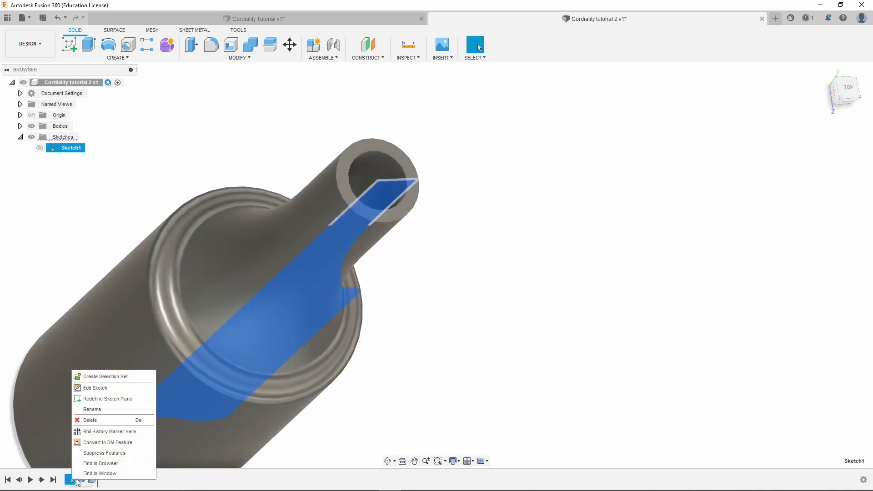
{"action": "left_click", "coordinate": [101, 388]}
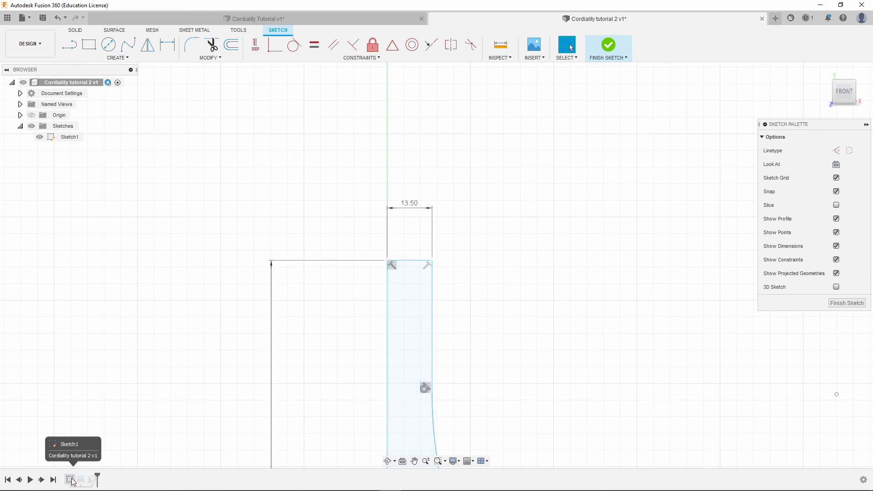
{"action": "right_click", "coordinate": [71, 481]}
{"action": "key", "text": "Escape"}
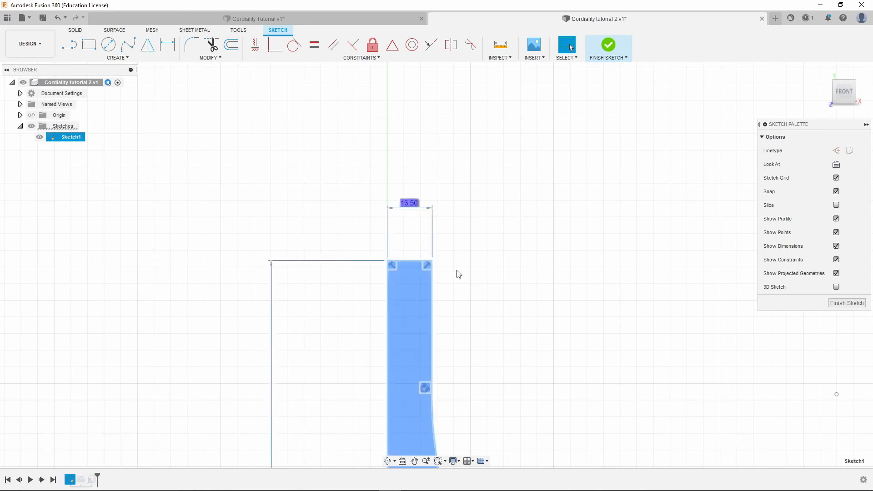
{"action": "left_click", "coordinate": [609, 46]}
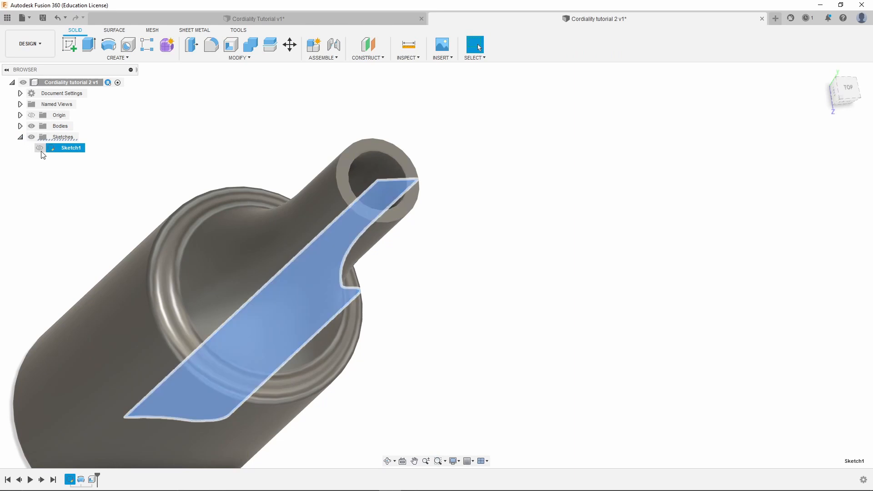
Reopen the bottle's half-profile sketch for editing and fillet the neck's top outer corner with a 3 mm radius.
{"action": "right_click", "coordinate": [68, 150]}
{"action": "left_click", "coordinate": [19, 136]}
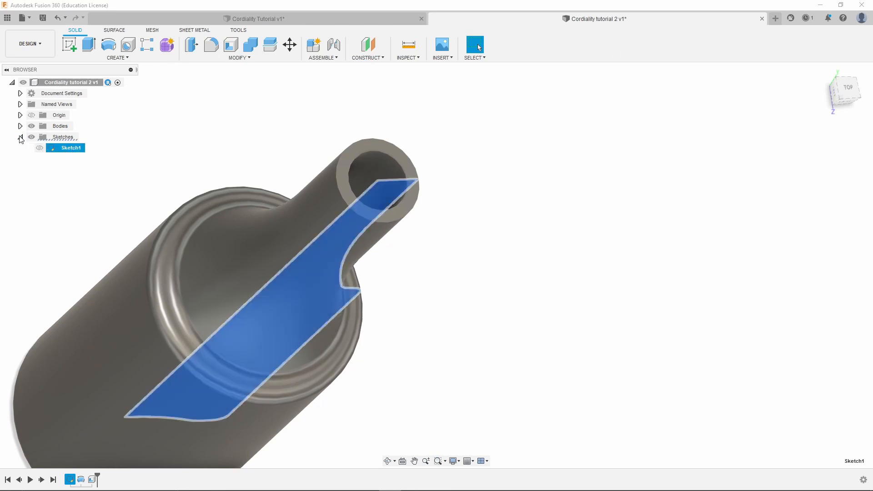
{"action": "right_click", "coordinate": [75, 147]}
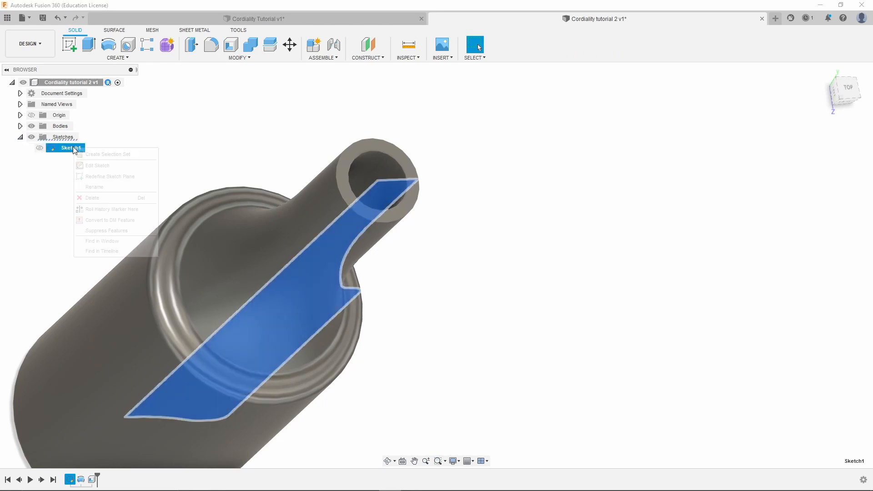
{"action": "left_click", "coordinate": [98, 165]}
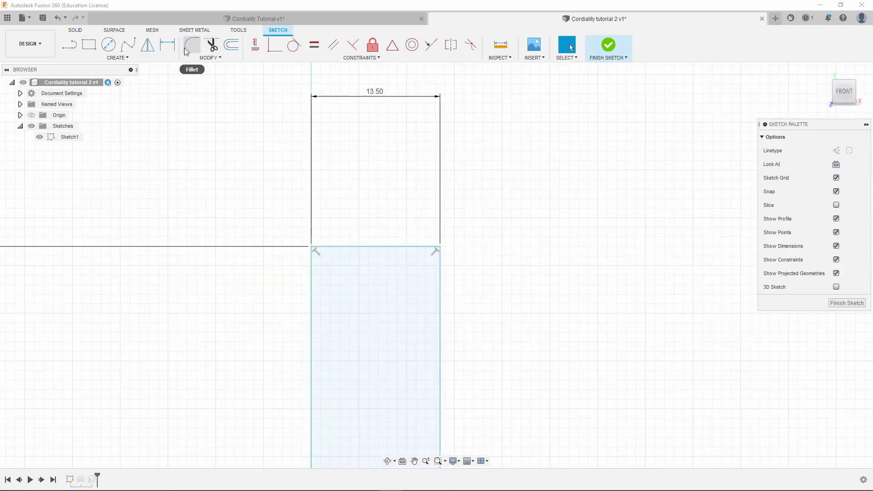
{"action": "left_click", "coordinate": [191, 45]}
{"action": "left_click", "coordinate": [440, 249]}
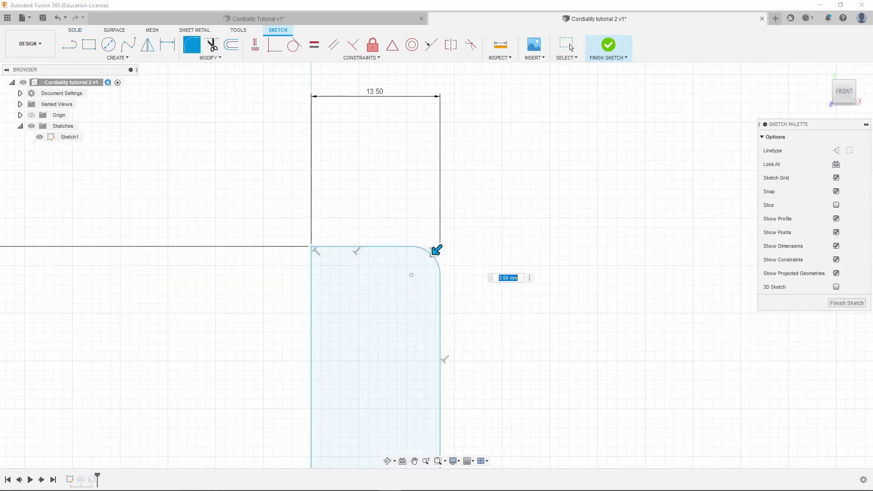
{"action": "key", "text": "Return"}
{"action": "scroll", "coordinate": [432, 269], "scroll_direction": "up", "scroll_amount": 3}
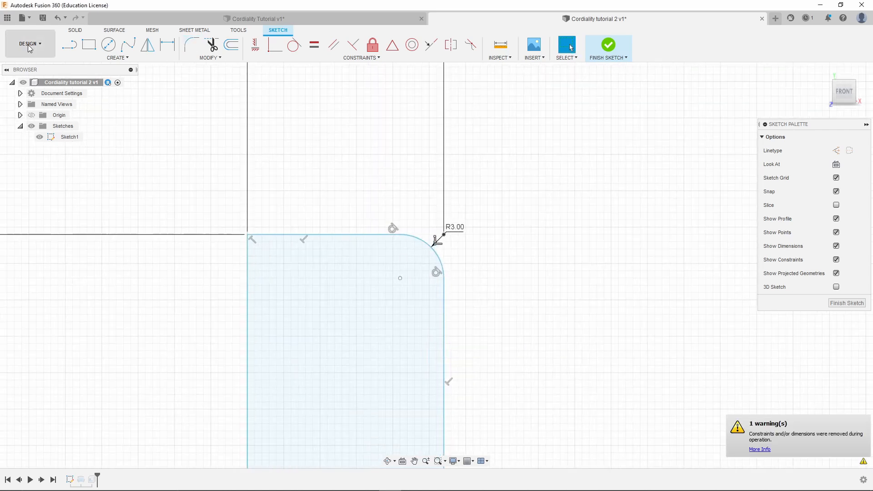
Redraw the neck's square top corner with lines, trim away the fillet arc, and finish the sketch.
{"action": "left_click", "coordinate": [69, 44]}
{"action": "scroll", "coordinate": [380, 231], "scroll_direction": "up", "scroll_amount": 2}
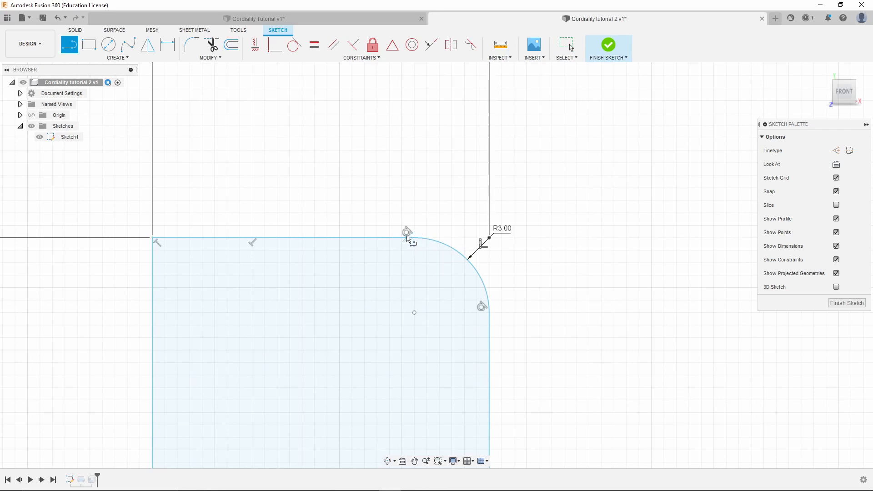
{"action": "left_click", "coordinate": [414, 238]}
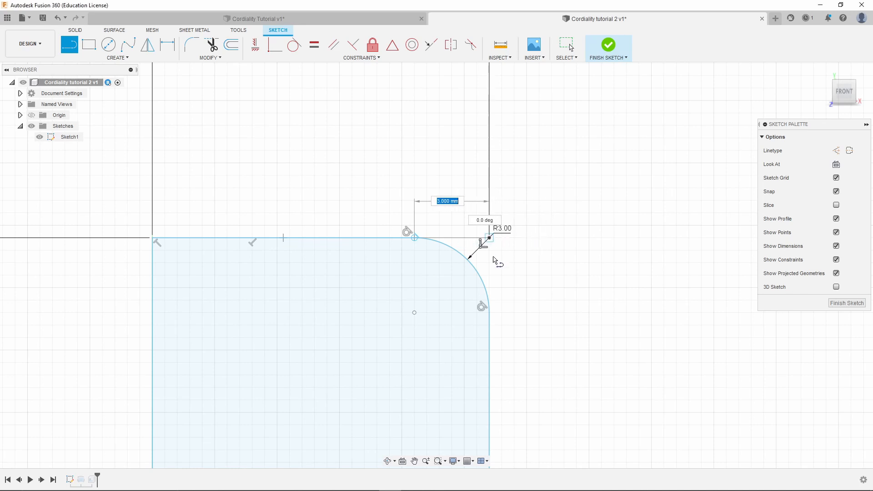
{"action": "left_click", "coordinate": [493, 239]}
{"action": "key", "text": "Escape"}
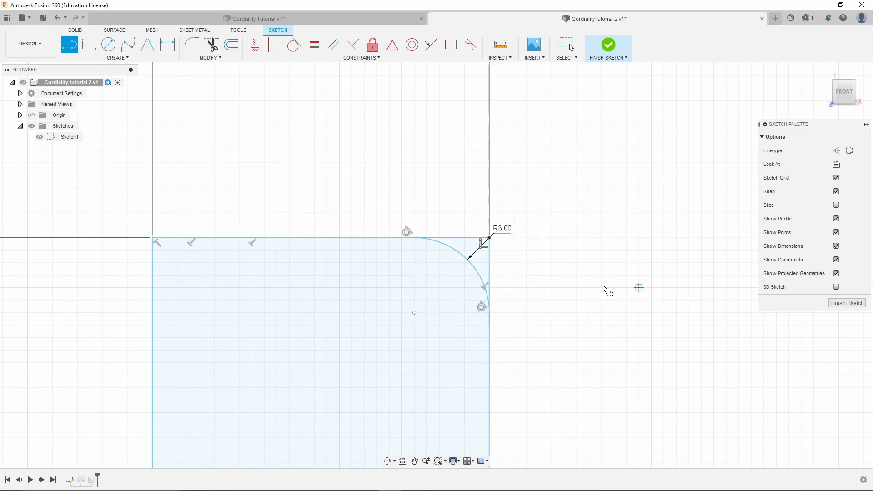
{"action": "left_click", "coordinate": [213, 50]}
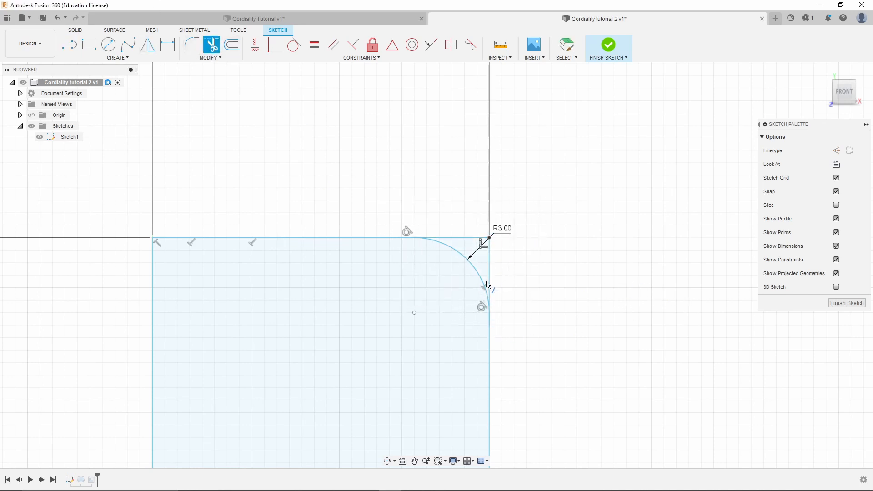
{"action": "left_click", "coordinate": [481, 278]}
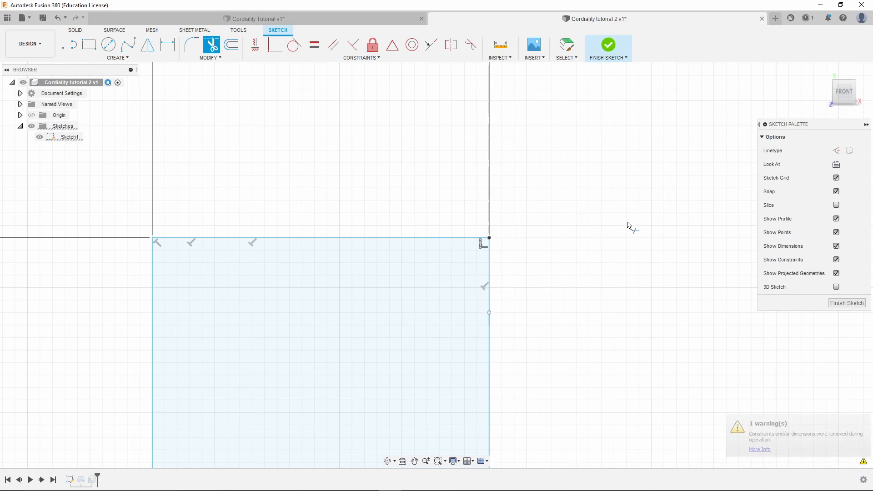
{"action": "left_click", "coordinate": [846, 303]}
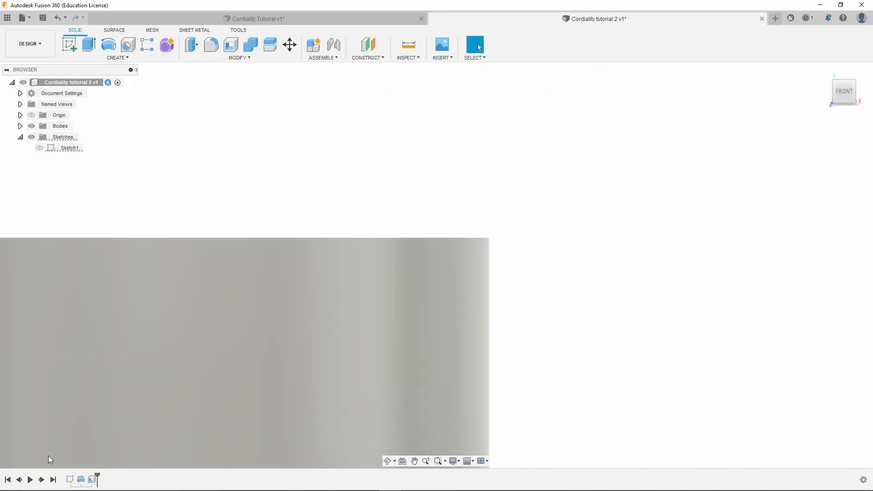
Fillet the outer edge of the bottle neck's top rim with a 2 mm radius.
{"action": "scroll", "coordinate": [436, 237], "scroll_direction": "down", "scroll_amount": 5}
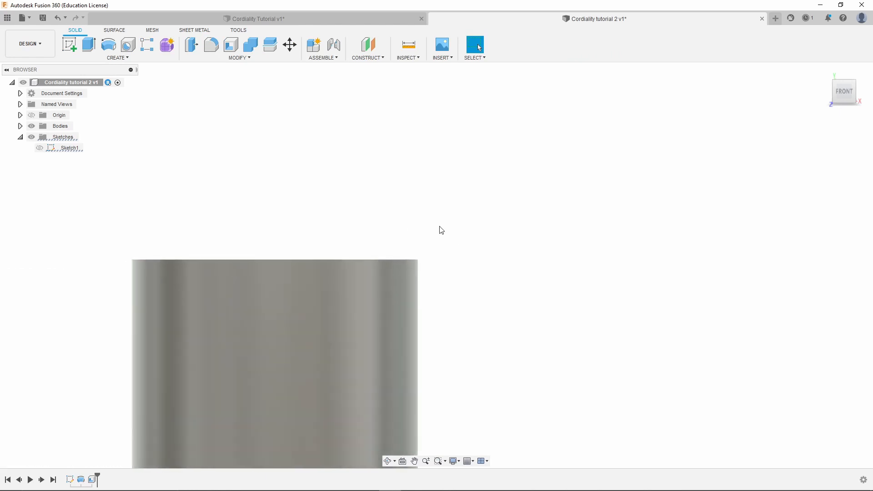
{"action": "middle_click_drag", "start_coordinate": [419, 222], "coordinate": [419, 250], "text": "shift"}
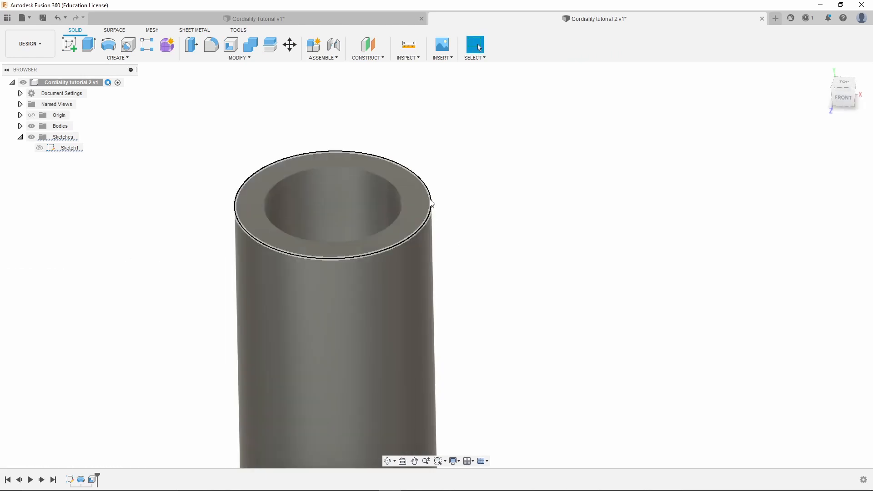
{"action": "scroll", "coordinate": [540, 235], "scroll_direction": "down", "scroll_amount": 3}
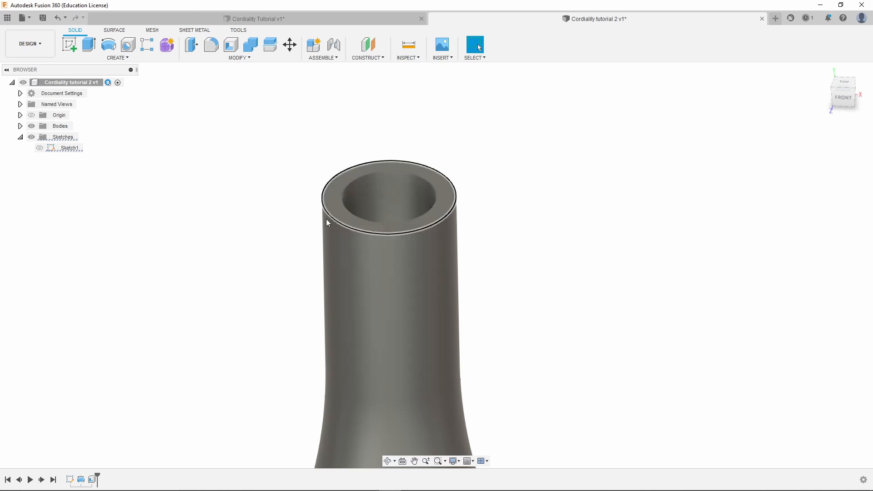
{"action": "scroll", "coordinate": [362, 214], "scroll_direction": "down", "scroll_amount": 2}
{"action": "scroll", "coordinate": [362, 214], "scroll_direction": "down", "scroll_amount": 3}
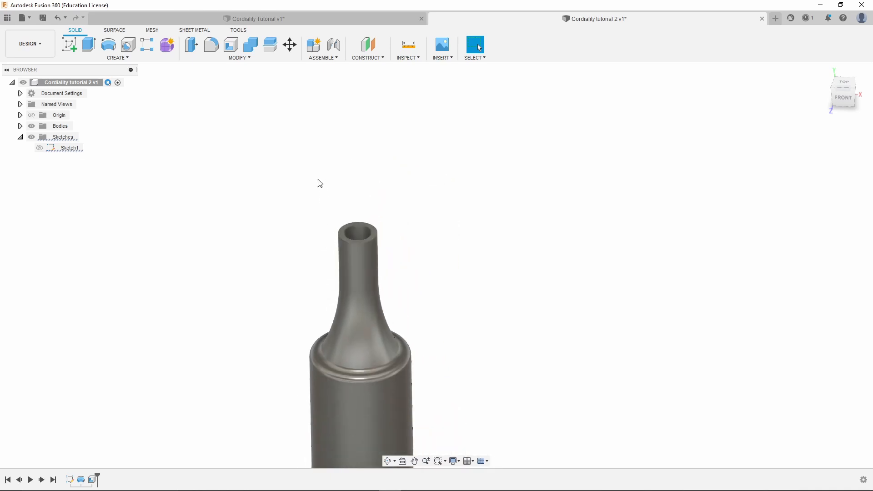
{"action": "scroll", "coordinate": [314, 209], "scroll_direction": "up", "scroll_amount": 4}
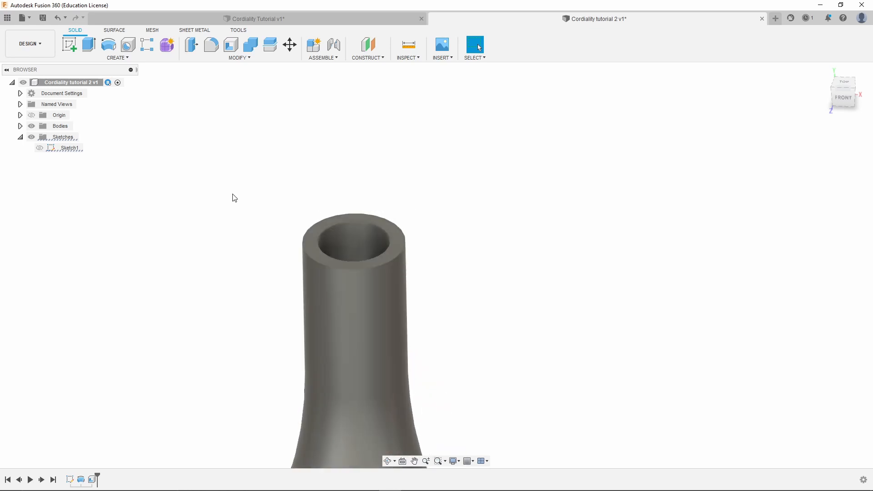
{"action": "left_click", "coordinate": [215, 44]}
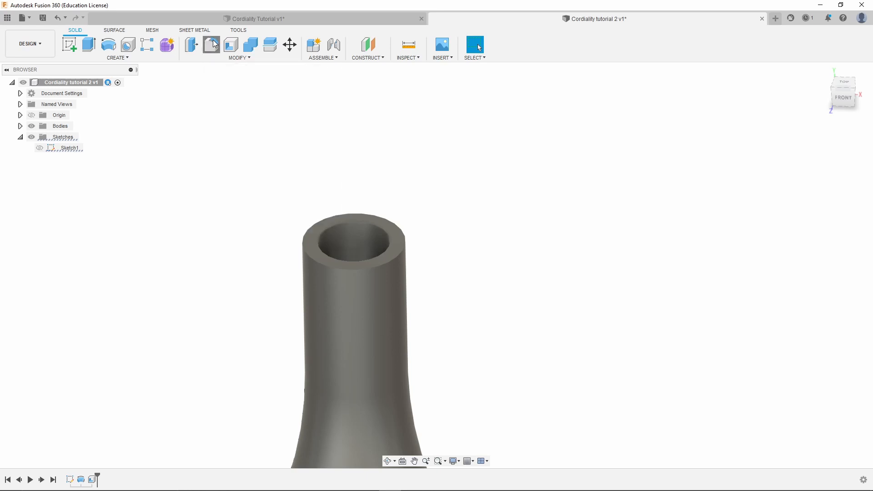
{"action": "left_click", "coordinate": [396, 254]}
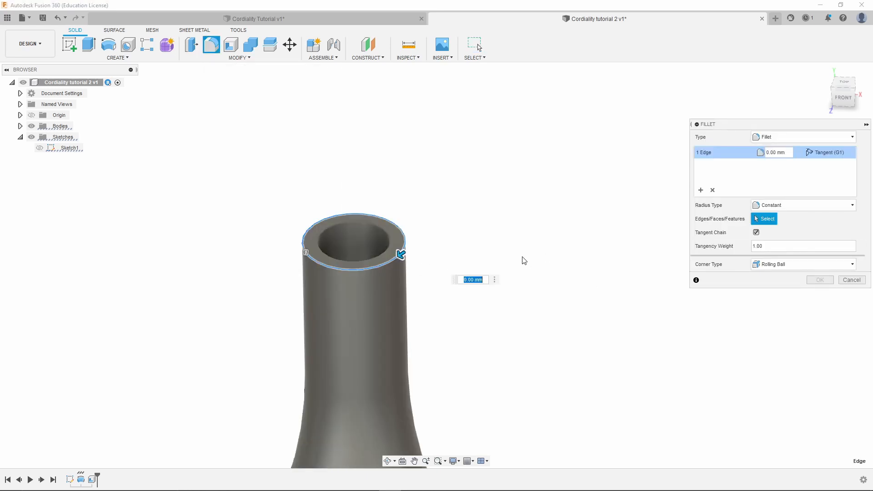
{"action": "type", "text": "1"}
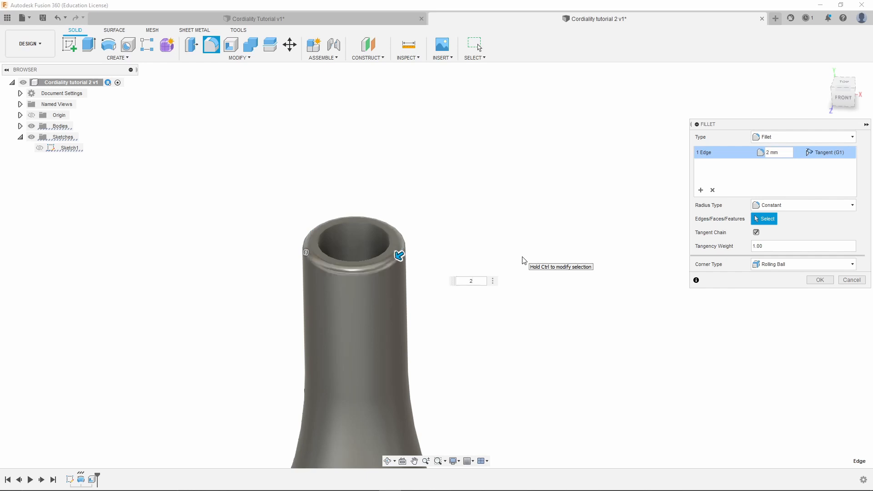
{"action": "key", "text": "Return"}
Fillet the inner edge of the bottle's mouth with a 1 mm radius.
{"action": "scroll", "coordinate": [376, 248], "scroll_direction": "up", "scroll_amount": 4}
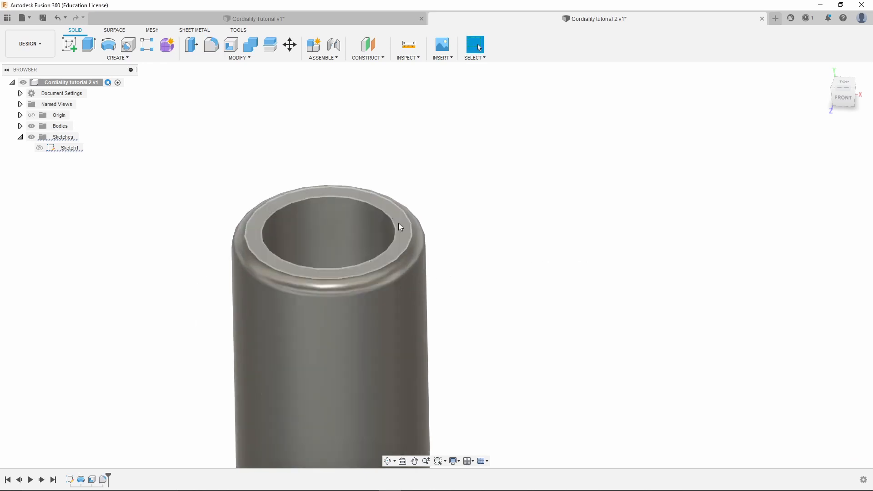
{"action": "left_click", "coordinate": [194, 30]}
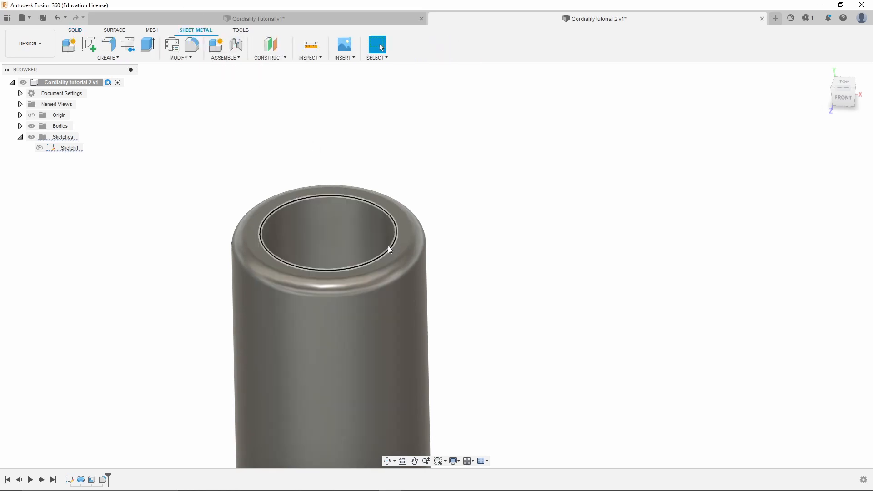
{"action": "left_click", "coordinate": [397, 232]}
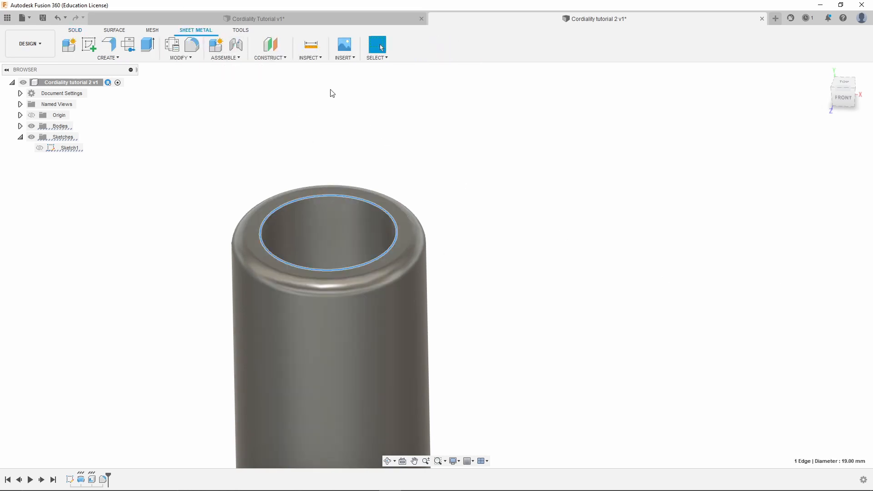
{"action": "left_click", "coordinate": [192, 46]}
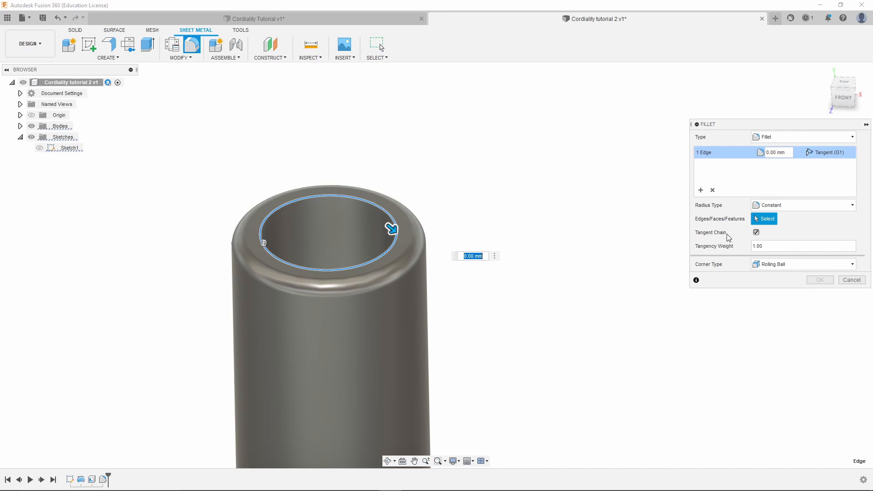
{"action": "type", "text": "1"}
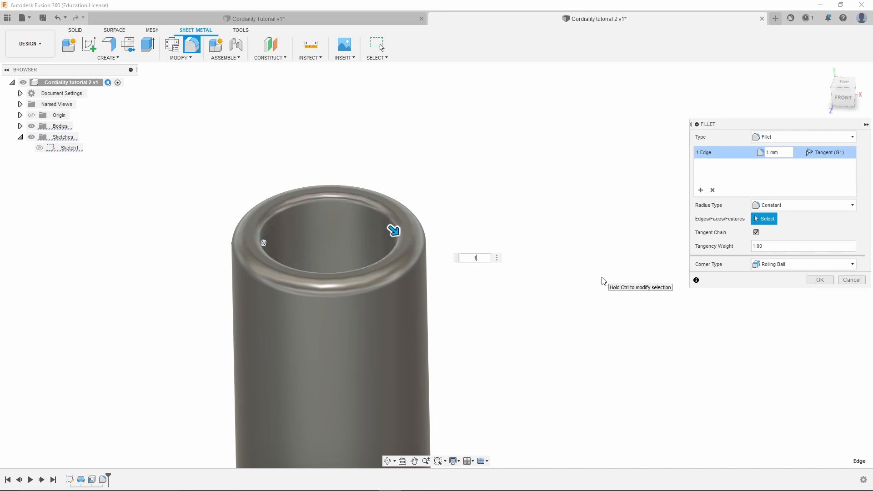
{"action": "key", "text": "Return"}
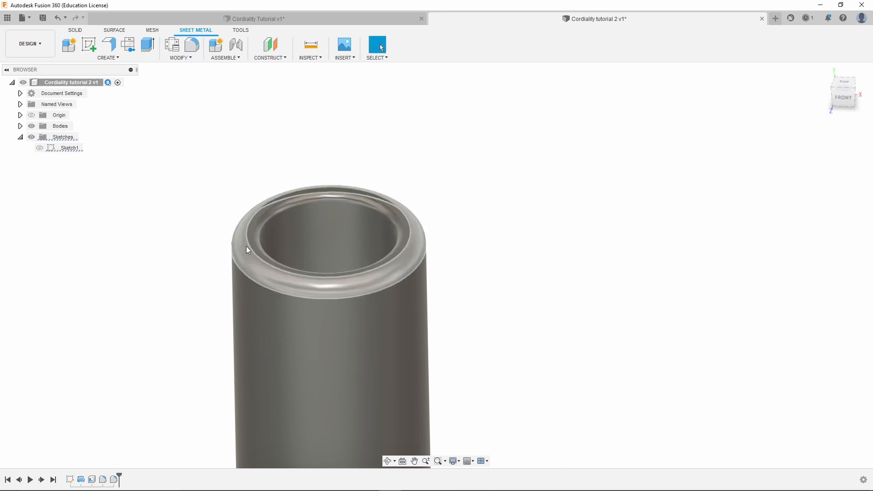
Examine the rounded rim and the whole bottle, from the front and from slightly above.
{"action": "scroll", "coordinate": [406, 209], "scroll_direction": "down", "scroll_amount": 5}
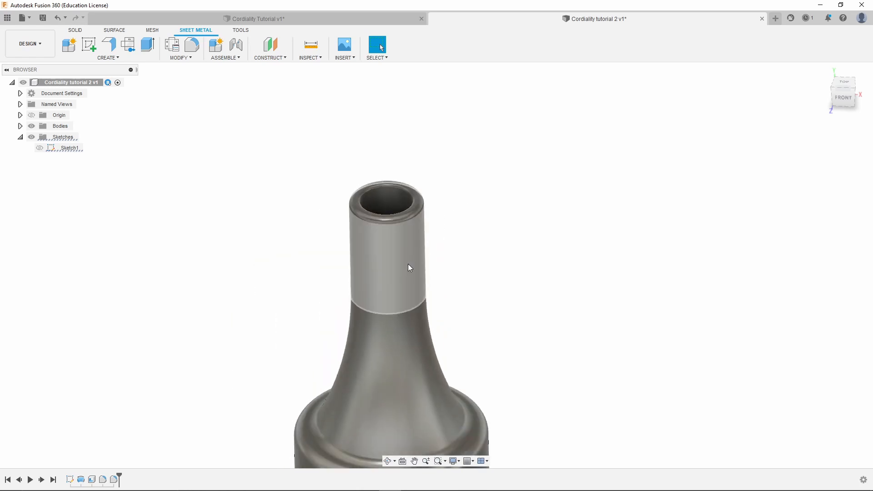
{"action": "middle_click_drag", "start_coordinate": [409, 267], "coordinate": [443, 309], "text": "shift"}
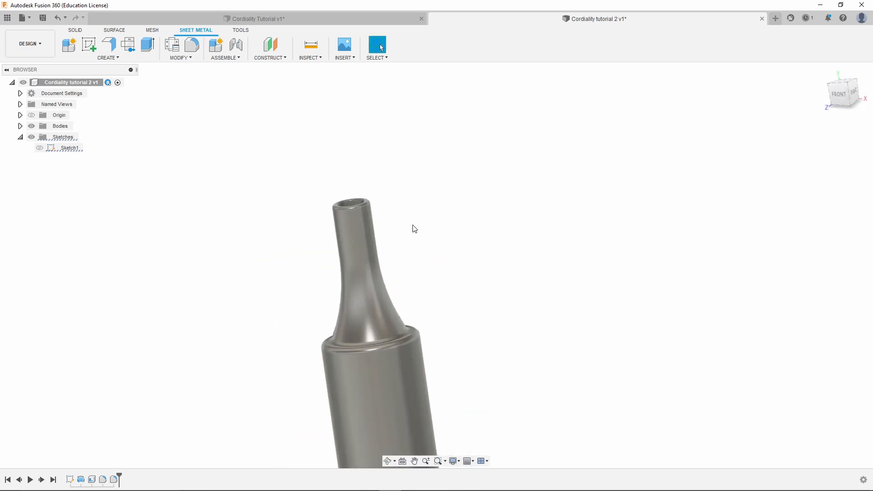
{"action": "middle_click_drag", "start_coordinate": [340, 200], "coordinate": [378, 207], "text": "shift"}
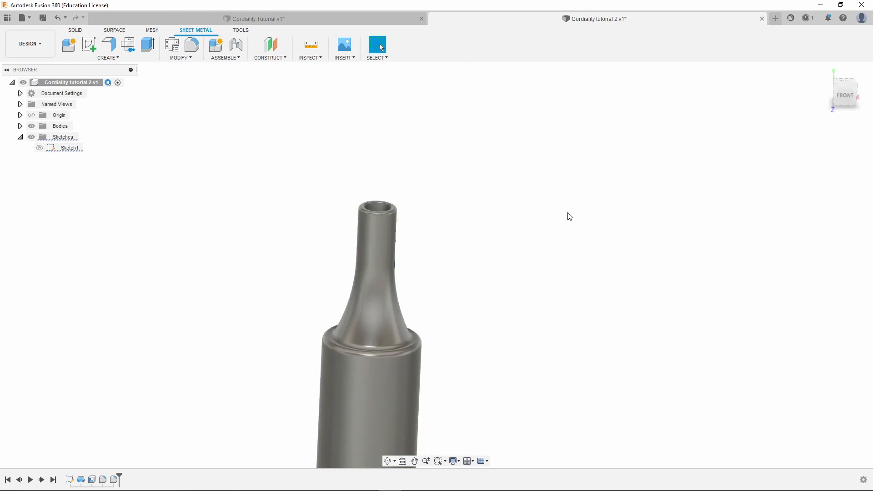
{"action": "scroll", "coordinate": [380, 210], "scroll_direction": "up", "scroll_amount": 5}
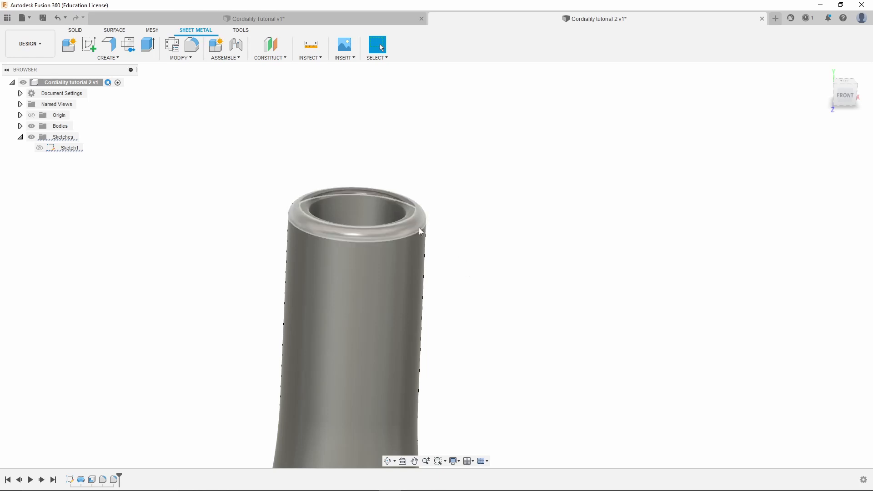
{"action": "left_click", "coordinate": [839, 97]}
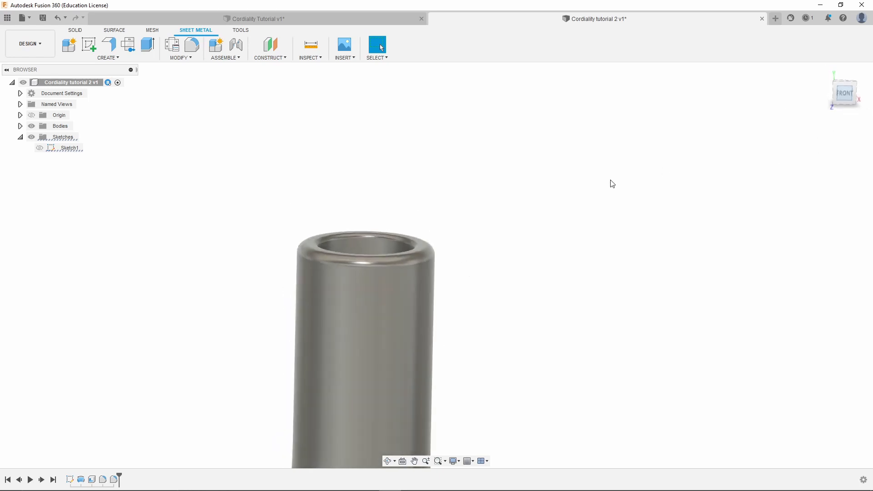
{"action": "scroll", "coordinate": [401, 394], "scroll_direction": "up", "scroll_amount": 3}
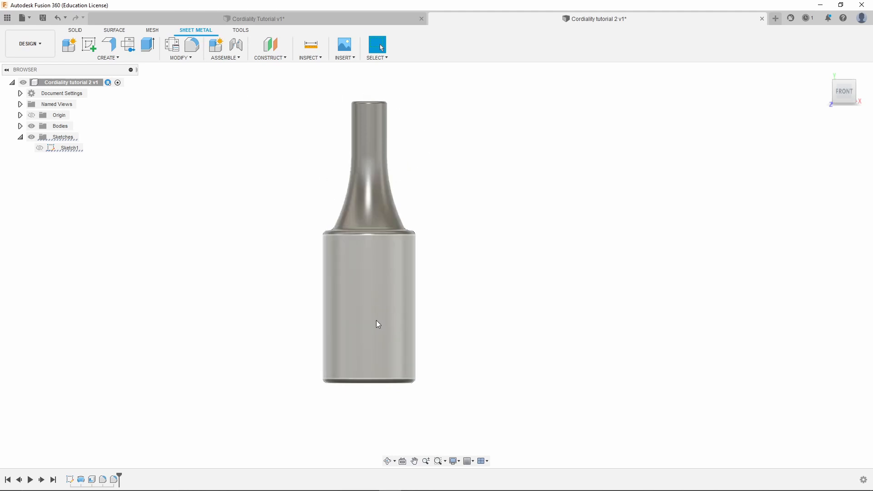
{"action": "scroll", "coordinate": [367, 226], "scroll_direction": "up", "scroll_amount": 5}
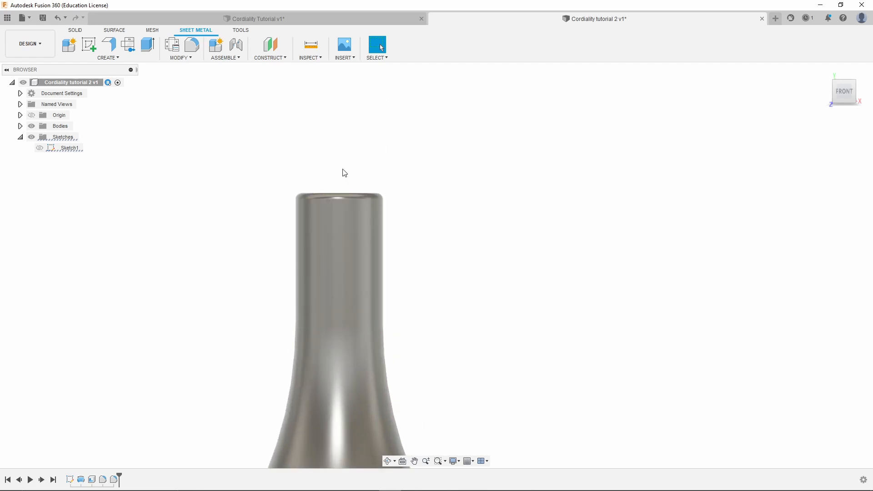
{"action": "middle_click_drag", "start_coordinate": [344, 172], "coordinate": [343, 173], "text": "shift"}
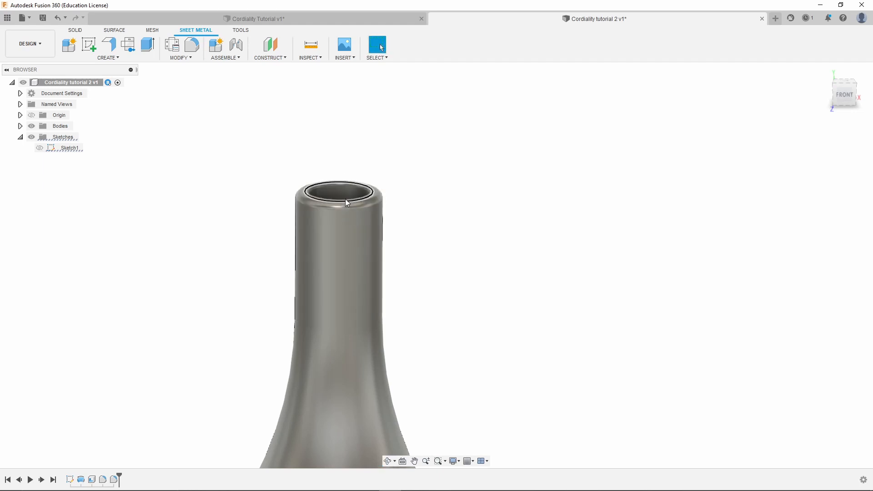
{"action": "scroll", "coordinate": [341, 233], "scroll_direction": "up", "scroll_amount": 4}
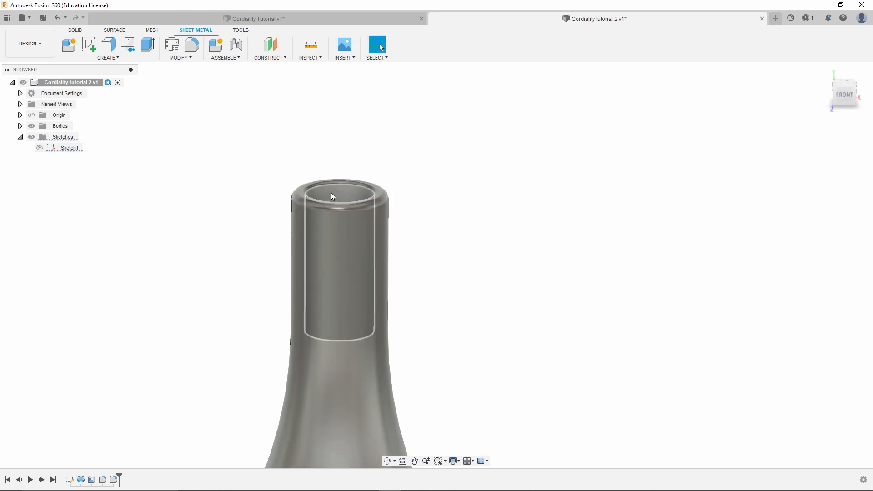
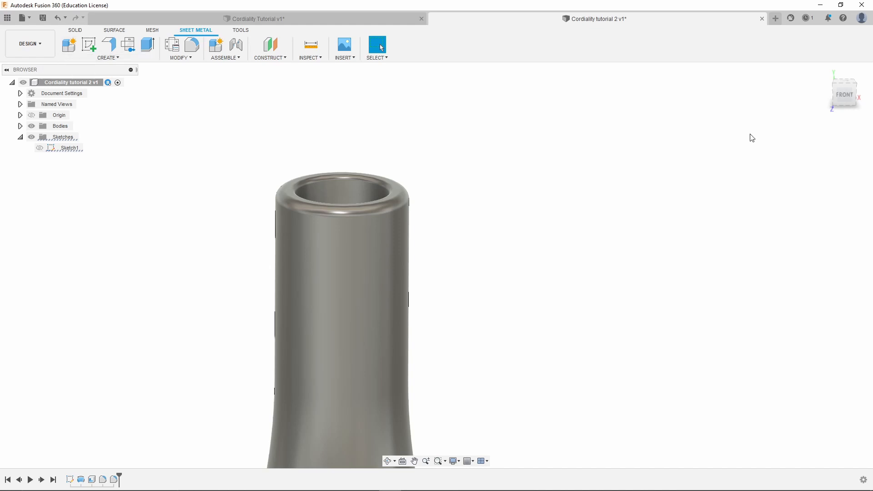
Start a new sketch on the vertical front origin plane through the bottle's axis.
{"action": "left_click", "coordinate": [76, 31]}
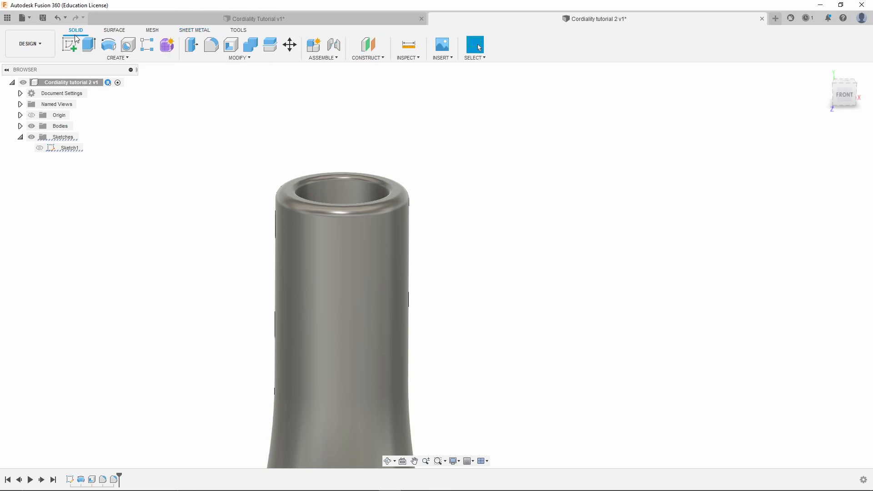
{"action": "left_click", "coordinate": [74, 42]}
{"action": "scroll", "coordinate": [273, 128], "scroll_direction": "down", "scroll_amount": 8}
{"action": "scroll", "coordinate": [339, 321], "scroll_direction": "up", "scroll_amount": 3}
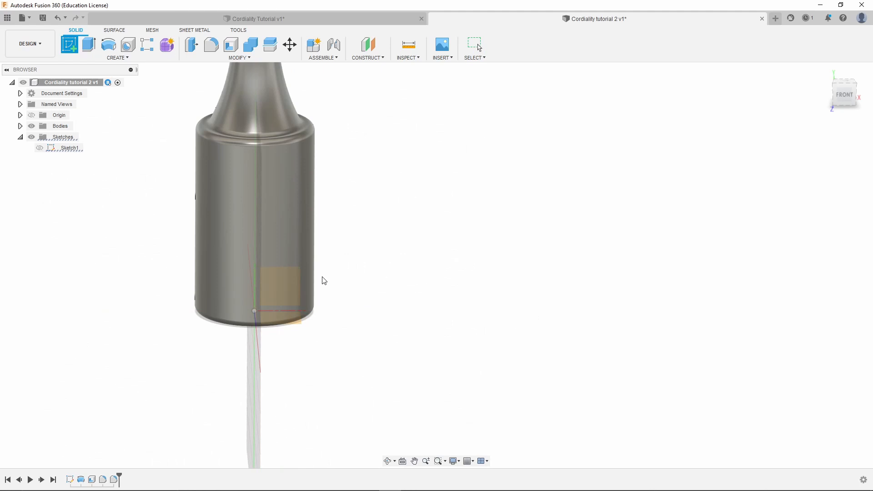
{"action": "left_click", "coordinate": [292, 290]}
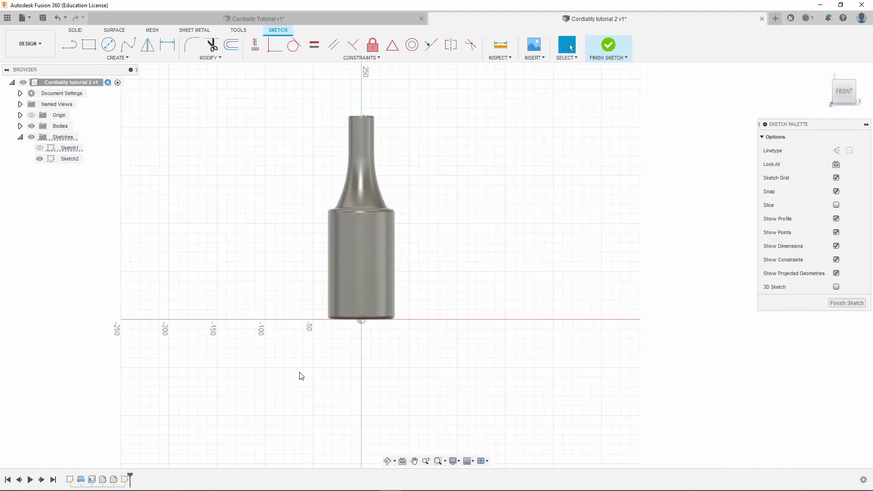
Draw the stopper's closed stepped half profile with lines, from the axis inside the neck out over the rim and up above it.
{"action": "scroll", "coordinate": [353, 107], "scroll_direction": "up", "scroll_amount": 4}
{"action": "scroll", "coordinate": [391, 135], "scroll_direction": "up", "scroll_amount": 5}
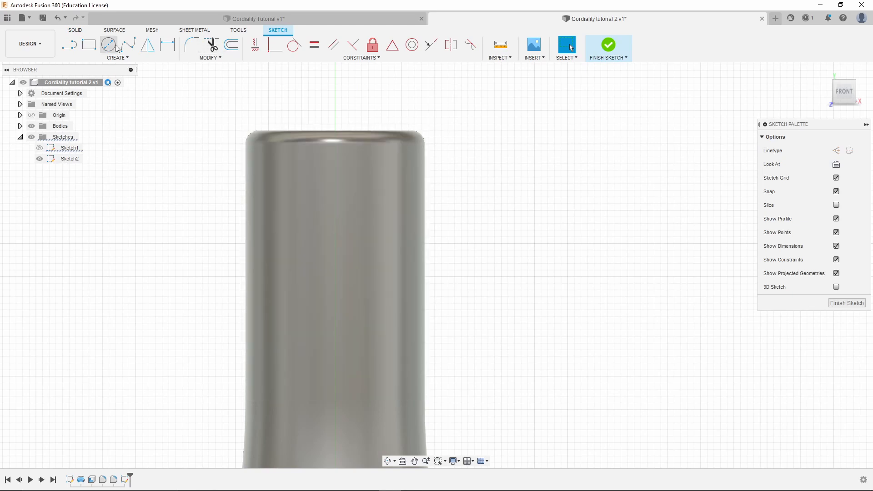
{"action": "left_click", "coordinate": [69, 44]}
{"action": "left_click", "coordinate": [335, 224]}
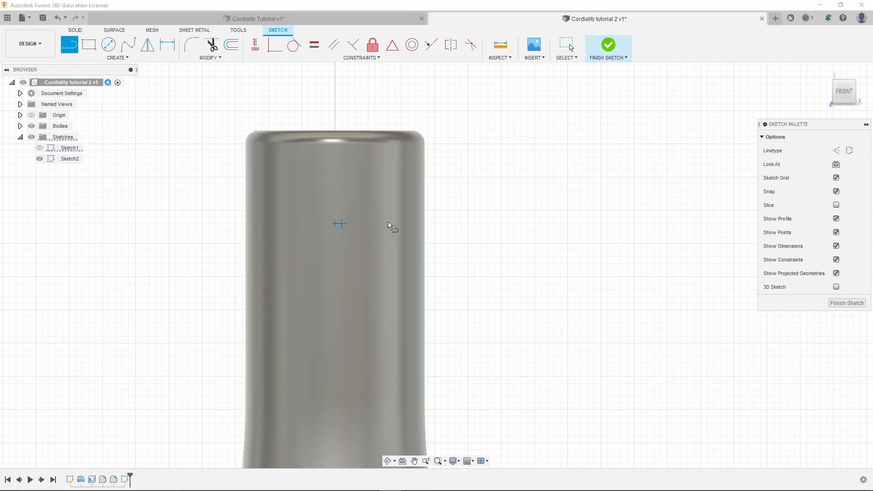
{"action": "left_click", "coordinate": [395, 224]}
{"action": "left_click", "coordinate": [394, 131]}
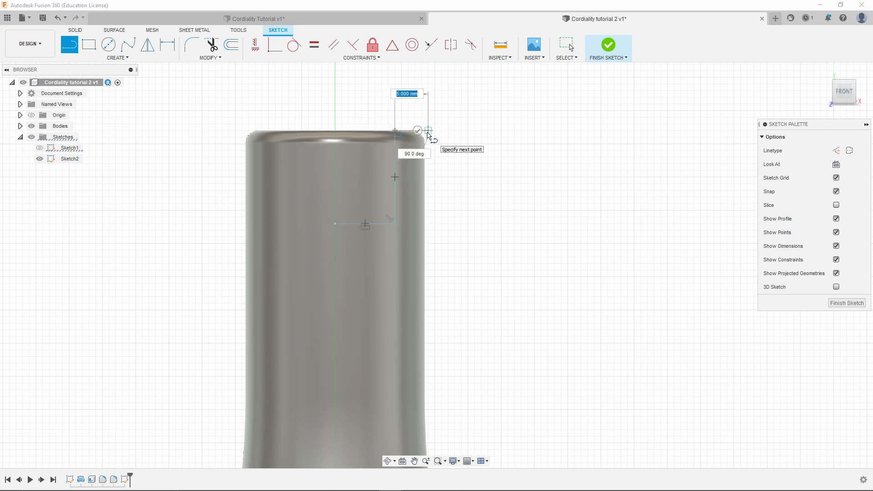
{"action": "scroll", "coordinate": [427, 136], "scroll_direction": "up", "scroll_amount": 5}
{"action": "left_click", "coordinate": [418, 135]}
{"action": "scroll", "coordinate": [418, 137], "scroll_direction": "down", "scroll_amount": 3}
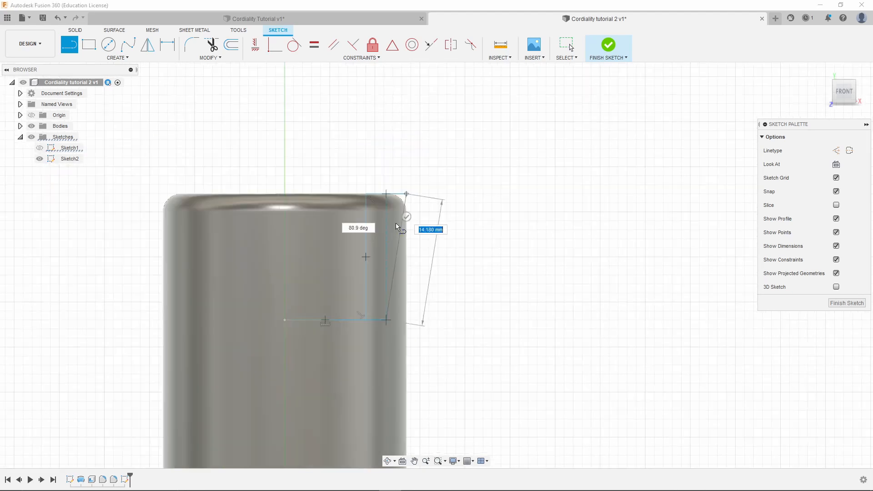
{"action": "left_click", "coordinate": [407, 121]}
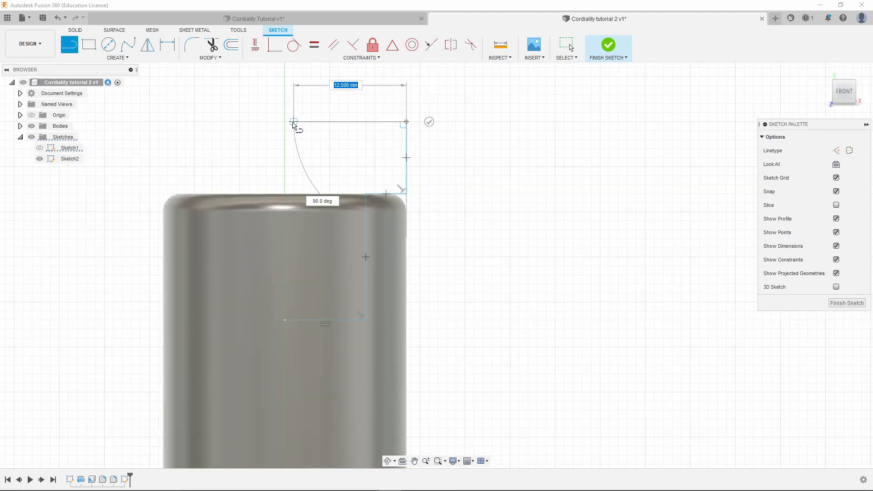
{"action": "left_click", "coordinate": [285, 122]}
{"action": "left_click", "coordinate": [284, 323]}
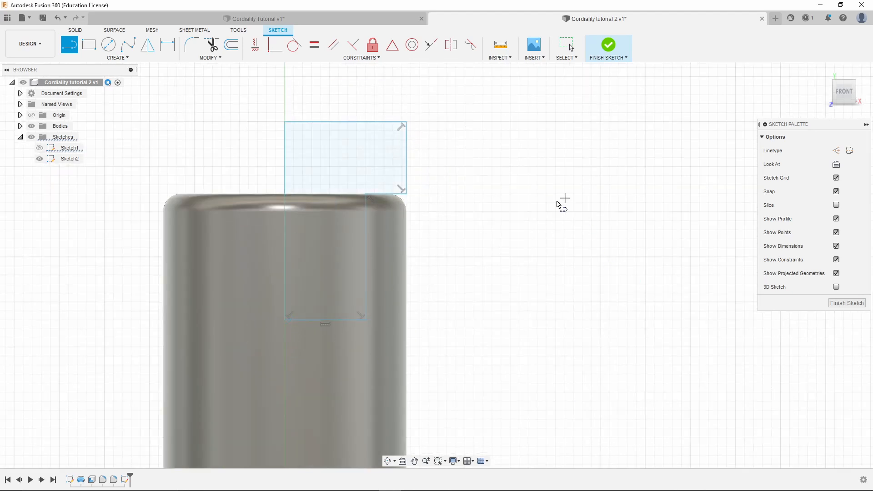
{"action": "key", "text": "Escape"}
{"action": "mouse_move", "coordinate": [371, 286]}
{"action": "middle_mouse_down", "text": "shift"}
{"action": "mouse_move", "coordinate": [361, 260]}
{"action": "mouse_move", "coordinate": [368, 278]}
{"action": "middle_mouse_up", "text": "shift"}
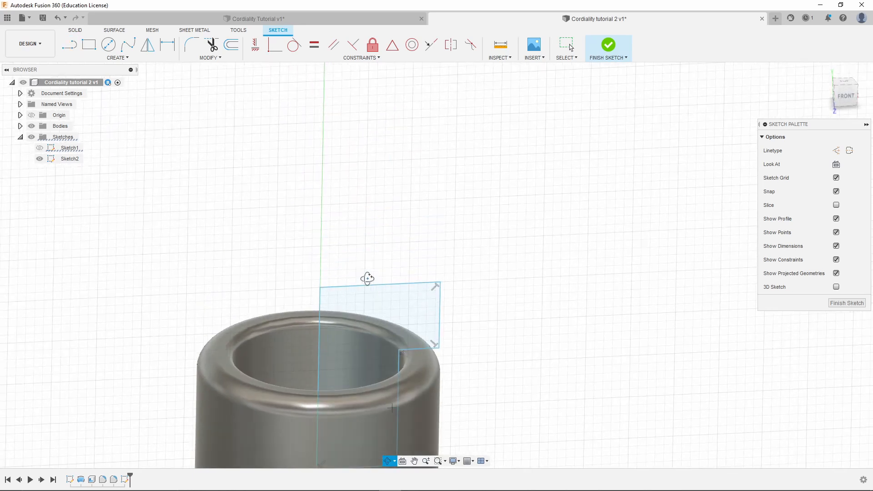
Return to the front view and set the visual style to Shaded with Hidden Edges.
{"action": "key", "text": "l"}
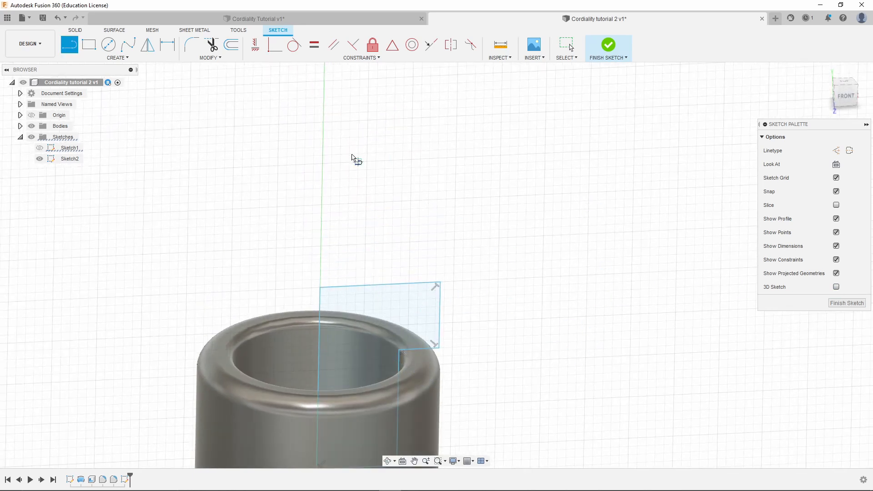
{"action": "scroll", "coordinate": [353, 157], "scroll_direction": "down", "scroll_amount": 3}
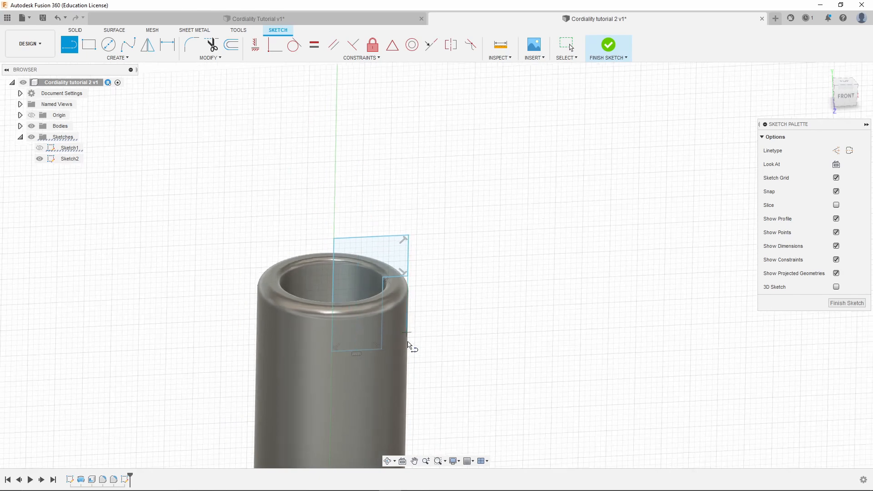
{"action": "left_click", "coordinate": [849, 98]}
{"action": "scroll", "coordinate": [328, 381], "scroll_direction": "down", "scroll_amount": 2}
{"action": "scroll", "coordinate": [307, 126], "scroll_direction": "up", "scroll_amount": 4}
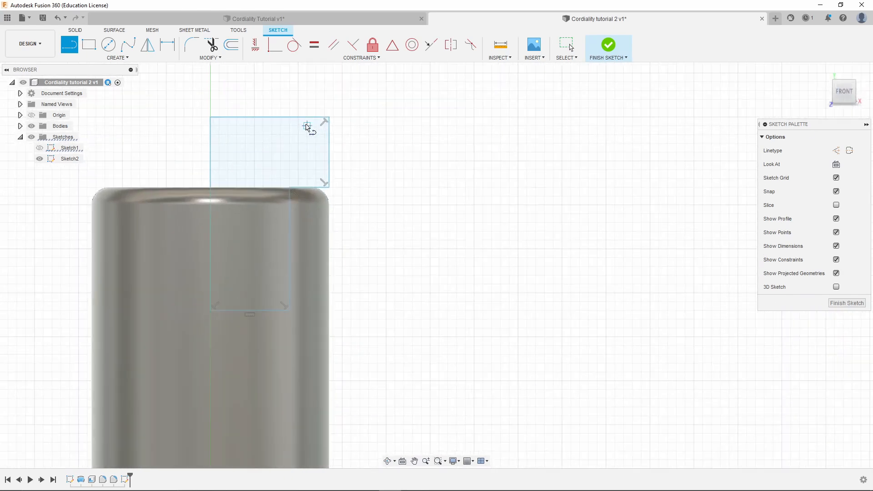
{"action": "left_click", "coordinate": [456, 462]}
{"action": "mouse_move", "coordinate": [467, 381]}
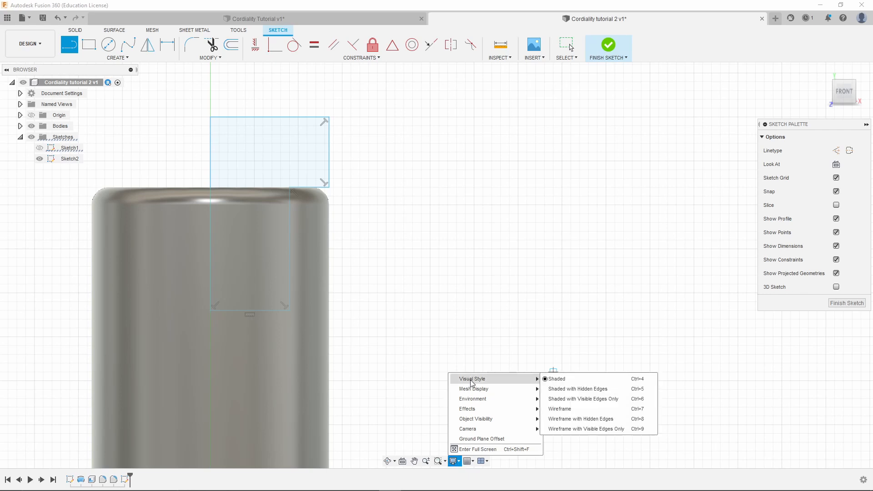
{"action": "left_click", "coordinate": [443, 272]}
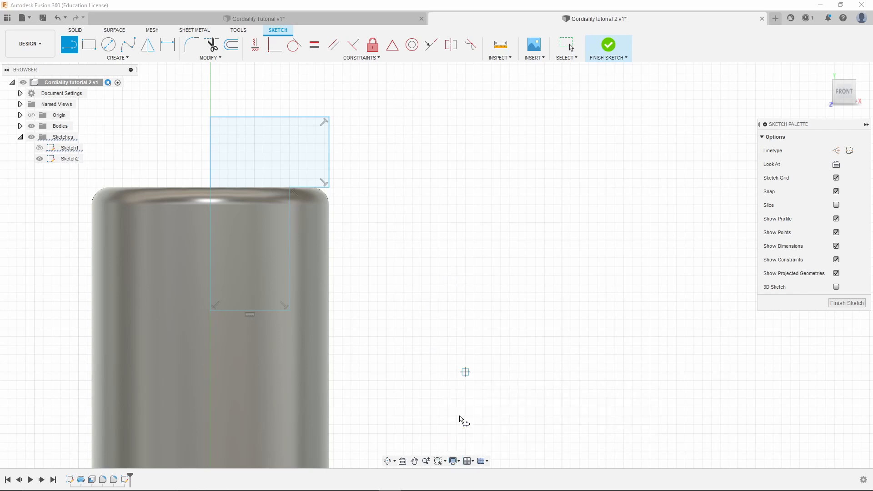
{"action": "left_click", "coordinate": [454, 461]}
{"action": "mouse_move", "coordinate": [517, 380]}
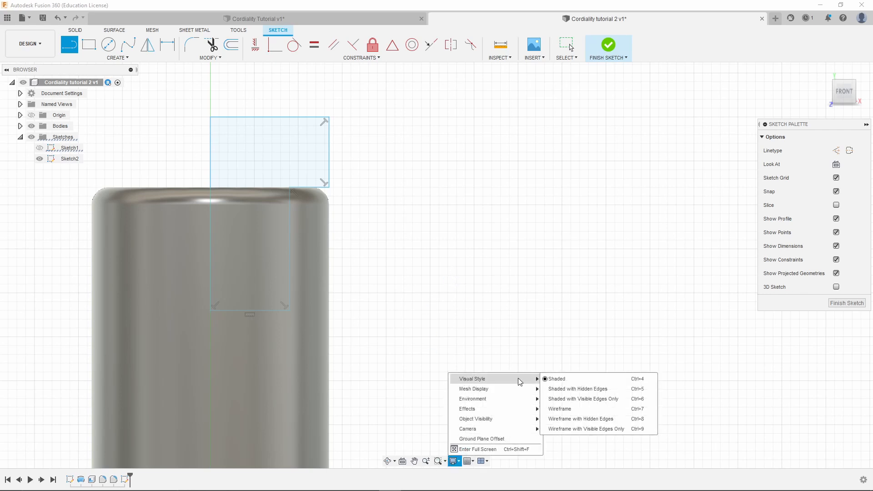
{"action": "left_click", "coordinate": [594, 390]}
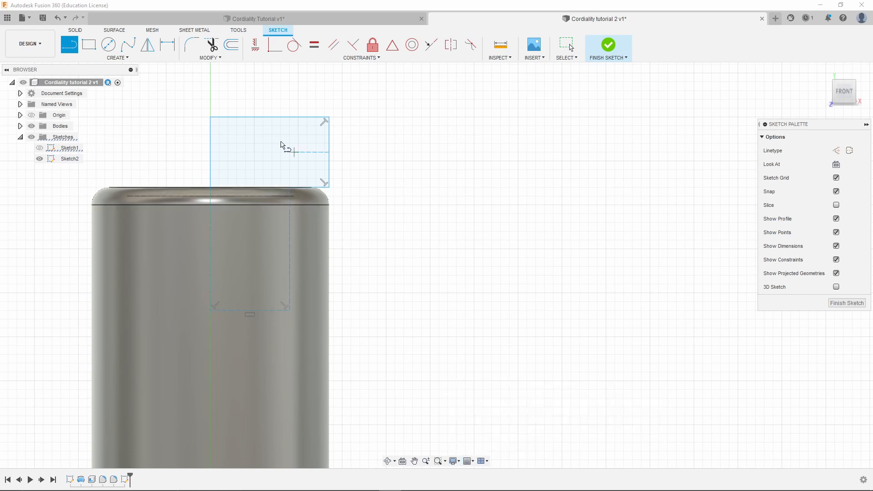
Examine how the stopper profile's inner corner lines up with the mouth's rounded inner edge, from the front and from slightly above.
{"action": "scroll", "coordinate": [300, 204], "scroll_direction": "up", "scroll_amount": 5}
{"action": "scroll", "coordinate": [290, 200], "scroll_direction": "up", "scroll_amount": 2}
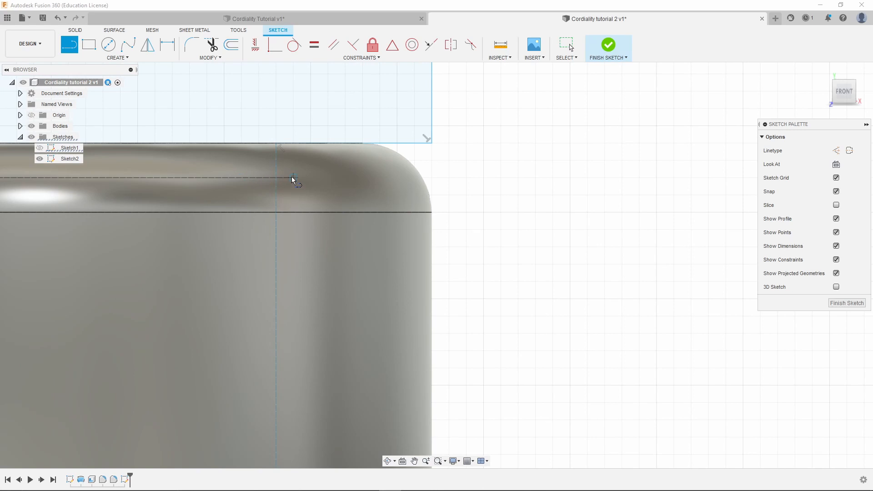
{"action": "mouse_move", "coordinate": [294, 180]}
{"action": "middle_mouse_down", "text": "shift"}
{"action": "mouse_move", "coordinate": [303, 217]}
{"action": "mouse_move", "coordinate": [282, 266]}
{"action": "middle_mouse_up", "text": "shift"}
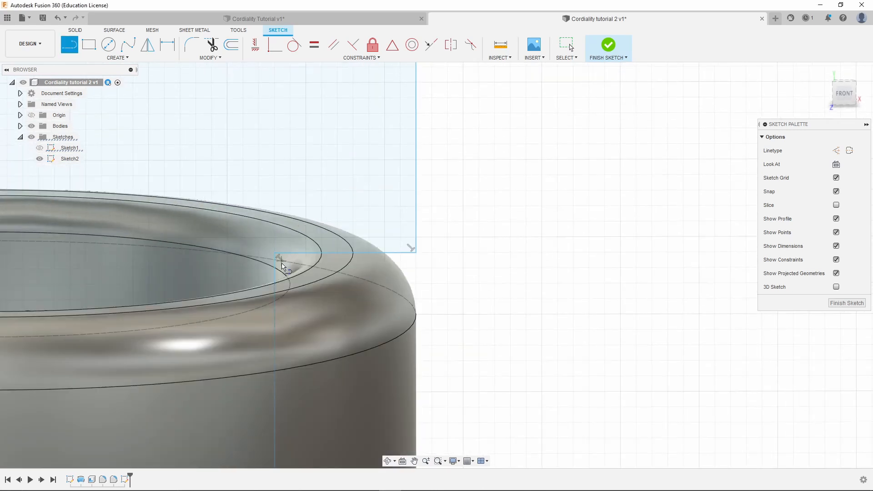
{"action": "scroll", "coordinate": [235, 324], "scroll_direction": "down", "scroll_amount": 3}
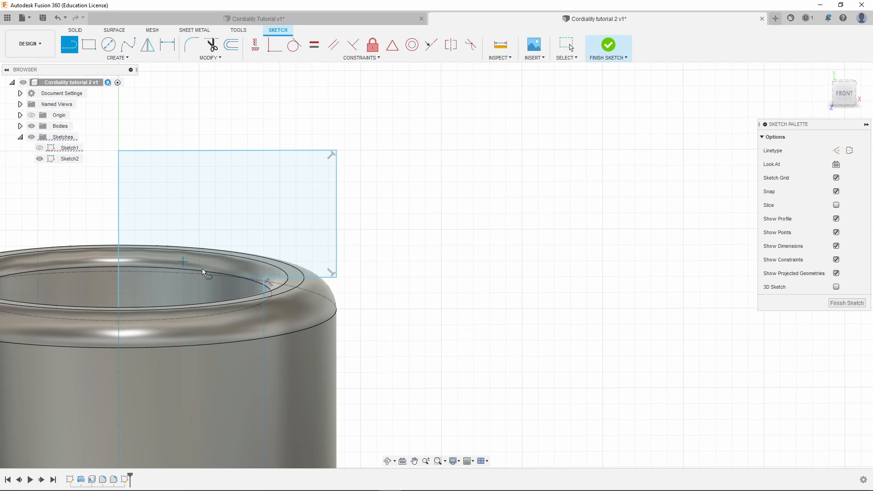
{"action": "scroll", "coordinate": [280, 294], "scroll_direction": "down", "scroll_amount": 2}
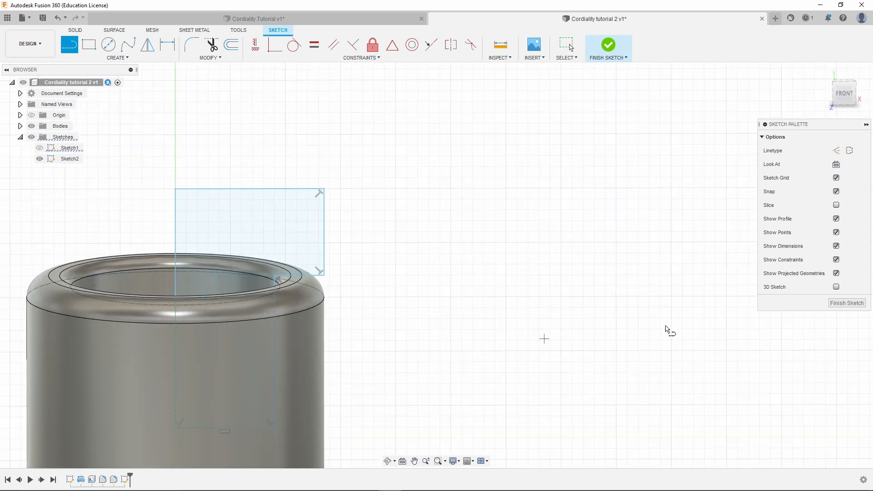
{"action": "left_click", "coordinate": [846, 96]}
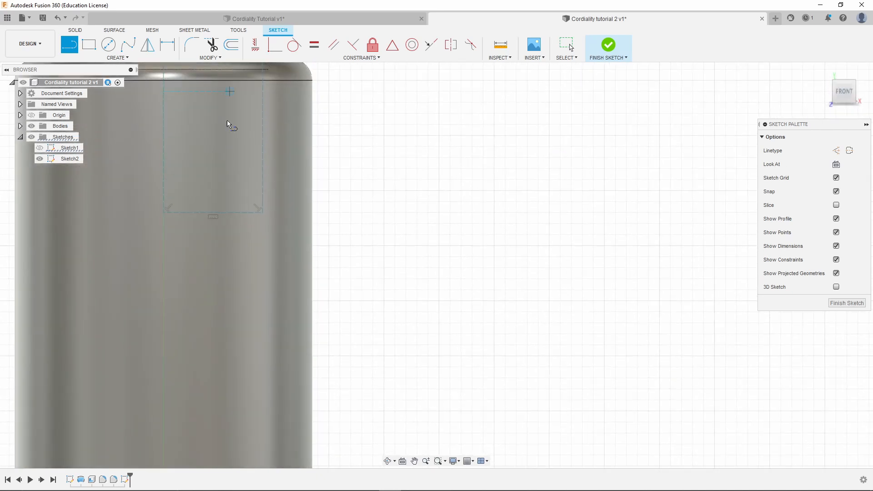
{"action": "scroll", "coordinate": [227, 120], "scroll_direction": "down", "scroll_amount": 3}
{"action": "scroll", "coordinate": [222, 114], "scroll_direction": "up", "scroll_amount": 4}
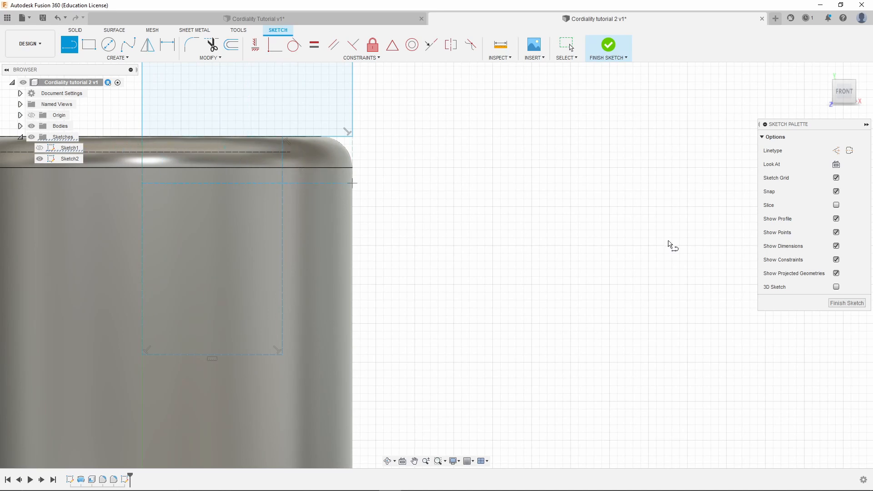
Set the visual style to Wireframe with Hidden Edges and inspect the gap between the profile and the neck.
{"action": "left_click", "coordinate": [459, 463]}
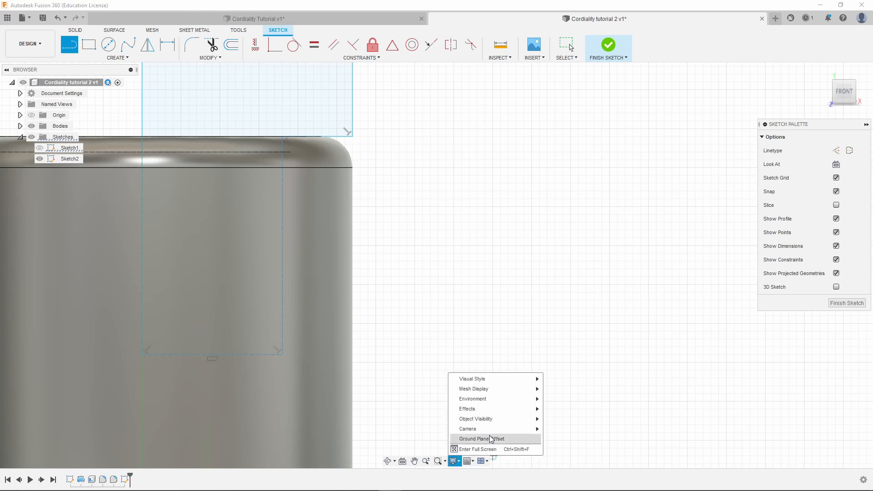
{"action": "mouse_move", "coordinate": [518, 380]}
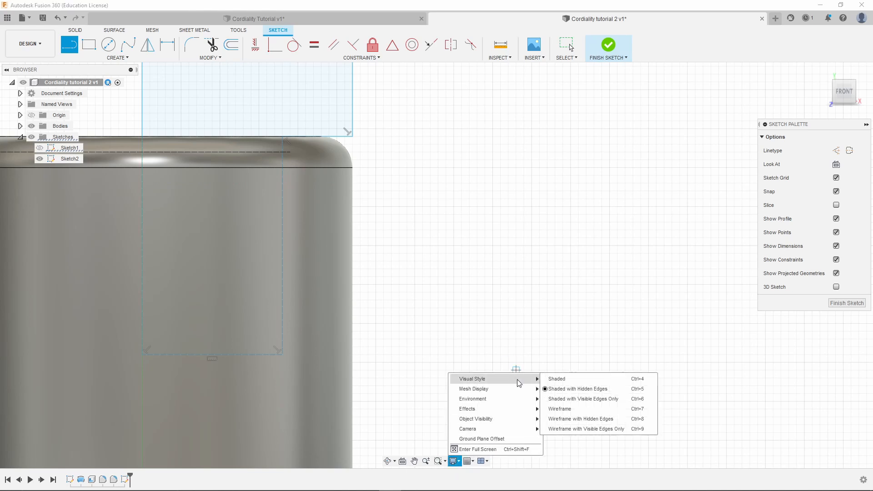
{"action": "left_click", "coordinate": [568, 419]}
{"action": "scroll", "coordinate": [314, 182], "scroll_direction": "up", "scroll_amount": 3}
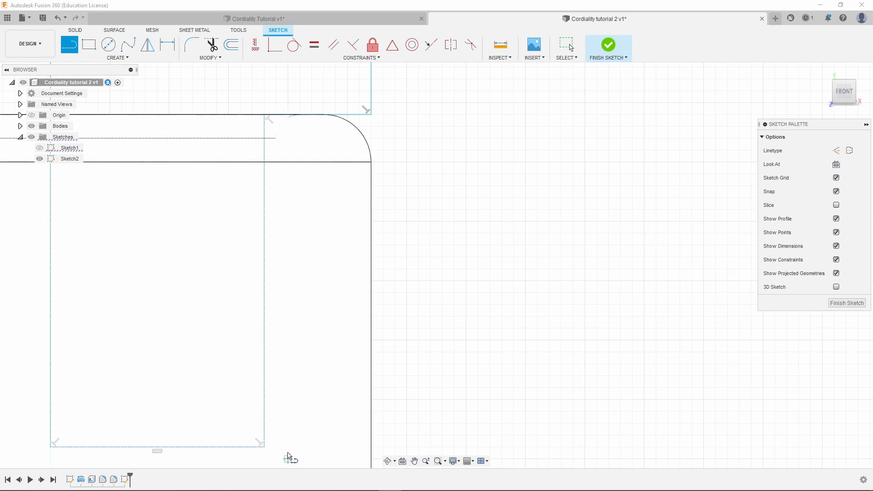
{"action": "scroll", "coordinate": [420, 298], "scroll_direction": "down", "scroll_amount": 2}
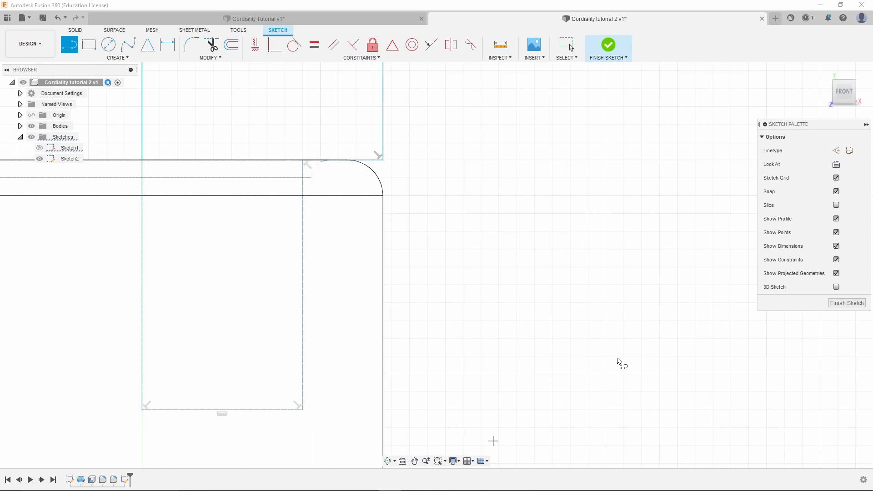
Finish the stopper sketch and set the visual style back to Shaded.
{"action": "left_click", "coordinate": [853, 308]}
{"action": "scroll", "coordinate": [355, 187], "scroll_direction": "down", "scroll_amount": 3}
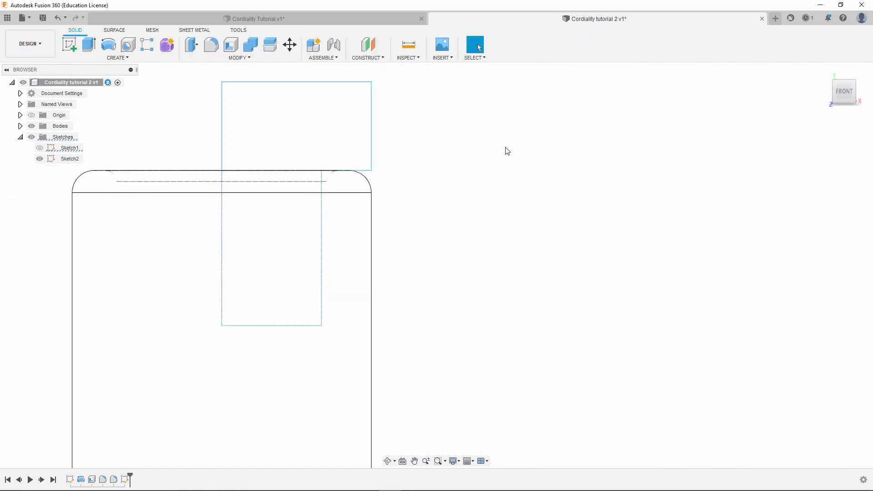
{"action": "left_click", "coordinate": [454, 462]}
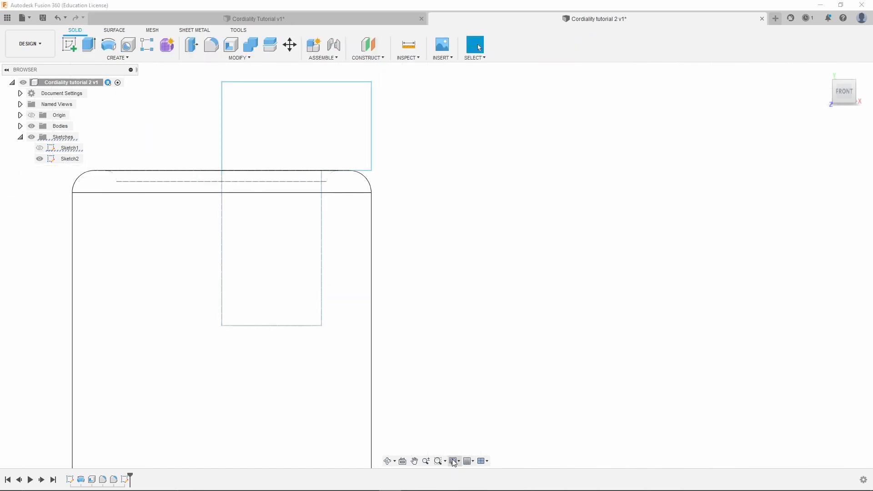
{"action": "mouse_move", "coordinate": [529, 384]}
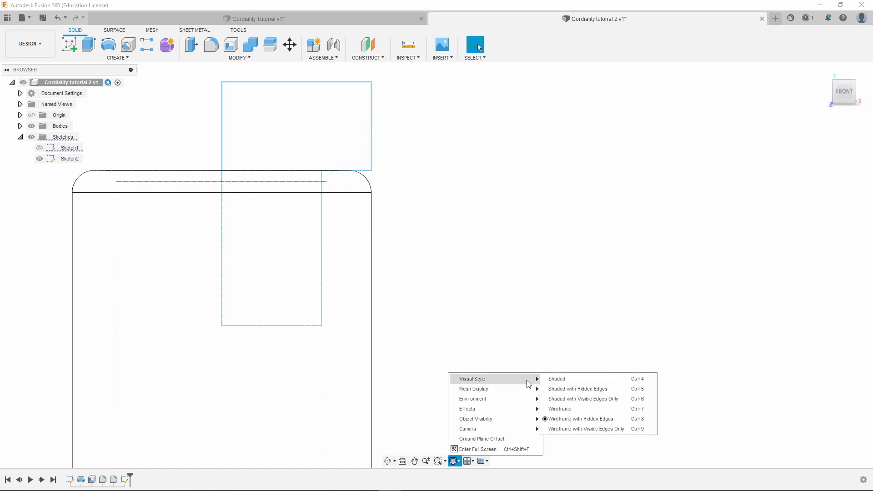
{"action": "left_click", "coordinate": [559, 381]}
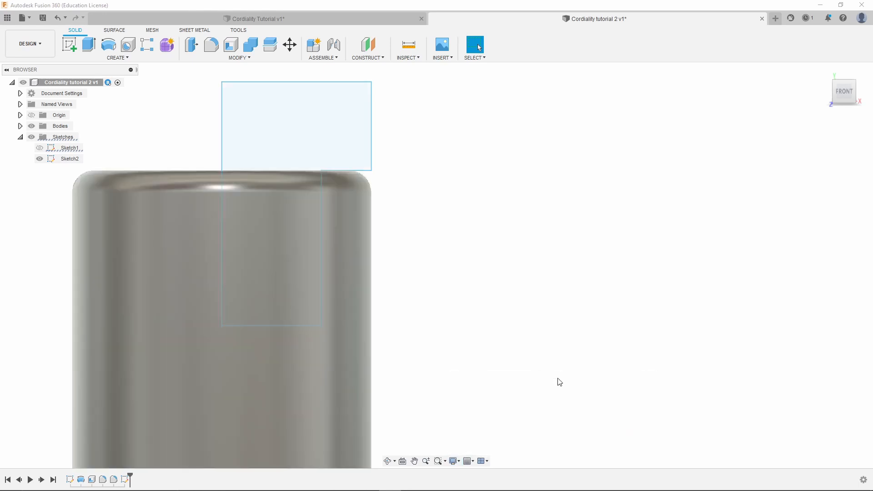
{"action": "middle_click_drag", "start_coordinate": [273, 164], "coordinate": [281, 182], "text": "shift"}
{"action": "key", "text": "Escape"}
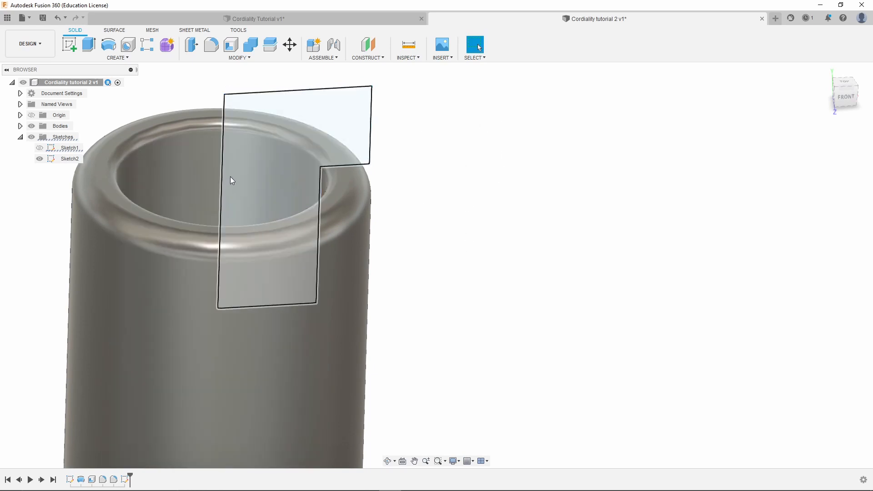
Measure the radius and diameter of the neck's inner cylindrical face.
{"action": "left_click", "coordinate": [408, 58]}
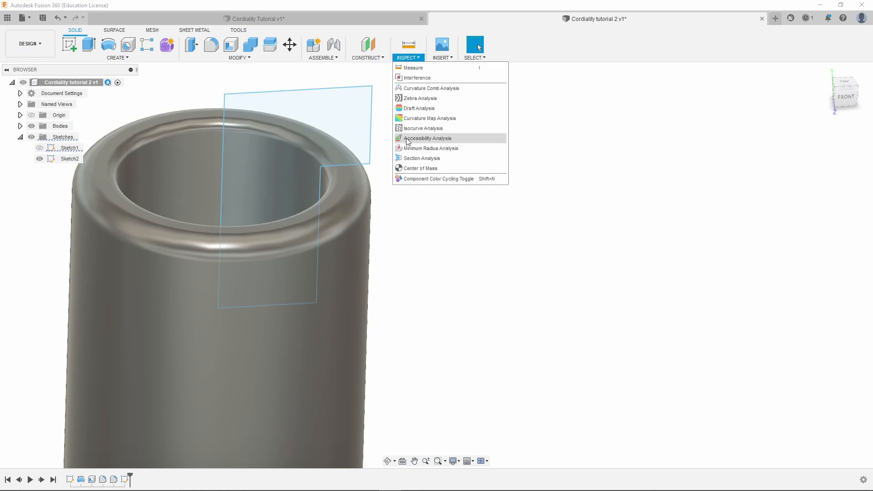
{"action": "left_click", "coordinate": [410, 45]}
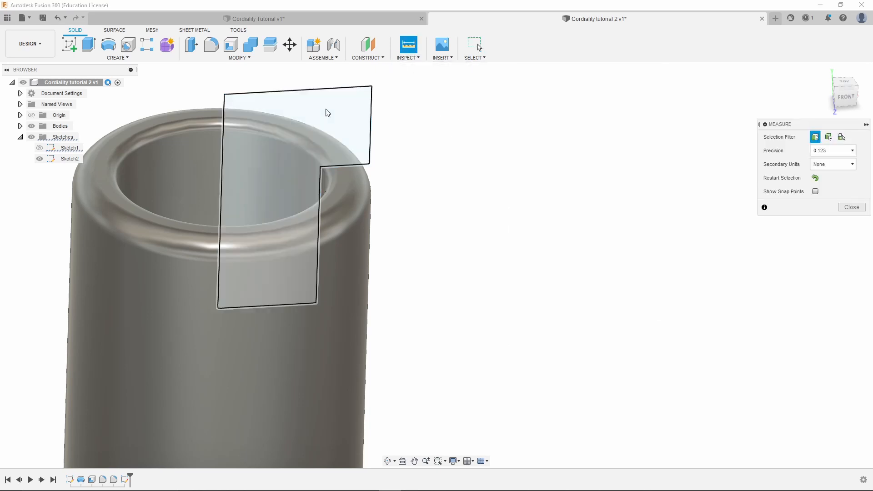
{"action": "left_click", "coordinate": [179, 158]}
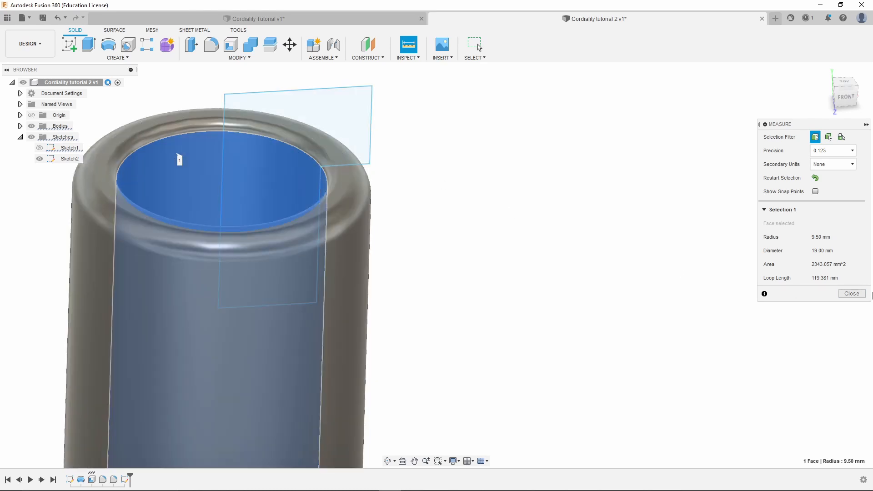
Leave the measurement and reopen the stopper sketch, Sketch2, for editing.
{"action": "middle_click_drag", "start_coordinate": [298, 195], "coordinate": [245, 208], "text": "shift"}
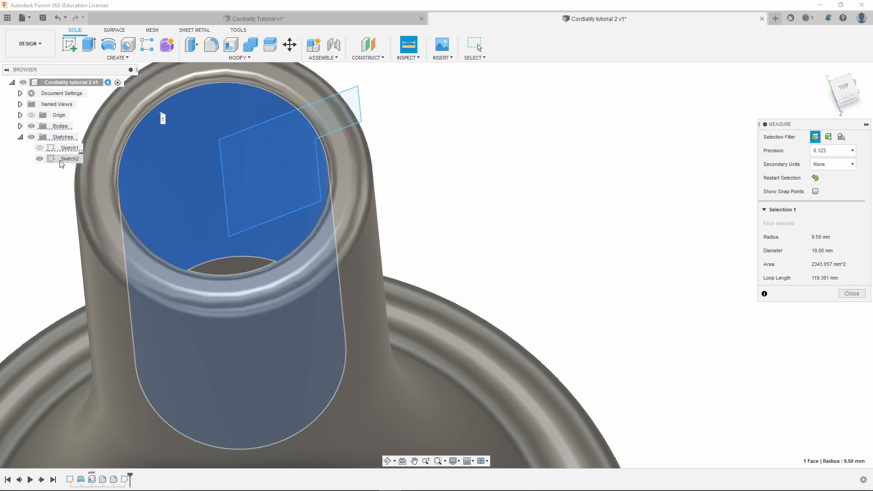
{"action": "left_click", "coordinate": [852, 294]}
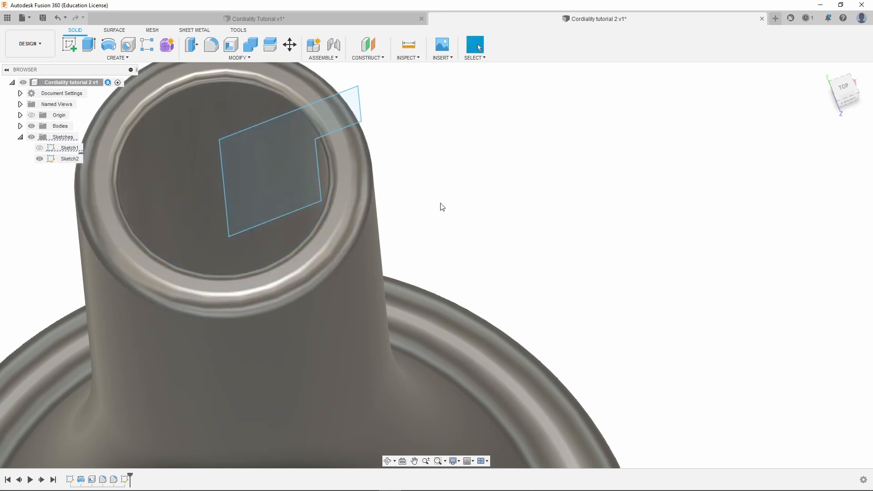
{"action": "right_click", "coordinate": [64, 158]}
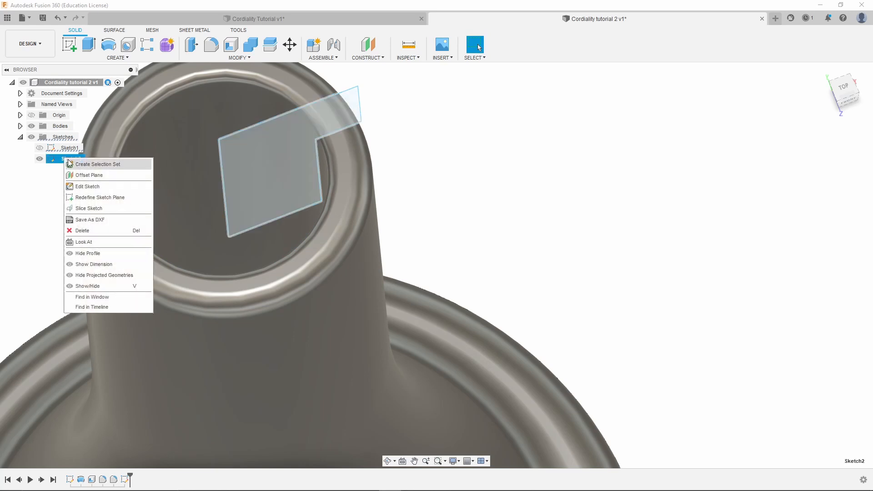
{"action": "left_click", "coordinate": [88, 187]}
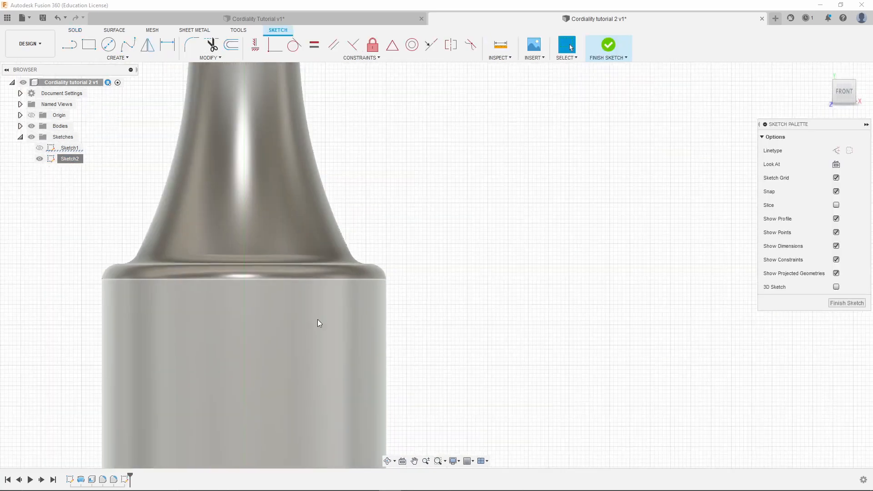
{"action": "scroll", "coordinate": [293, 106], "scroll_direction": "up", "scroll_amount": 10}
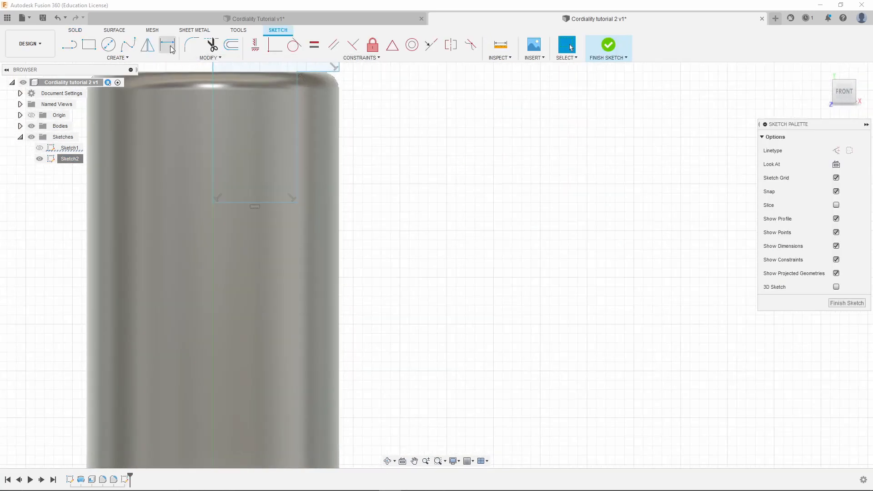
Dimension the bottom edge of the stopper's plug section to 9.5 mm.
{"action": "left_click", "coordinate": [168, 44]}
{"action": "left_click", "coordinate": [266, 203]}
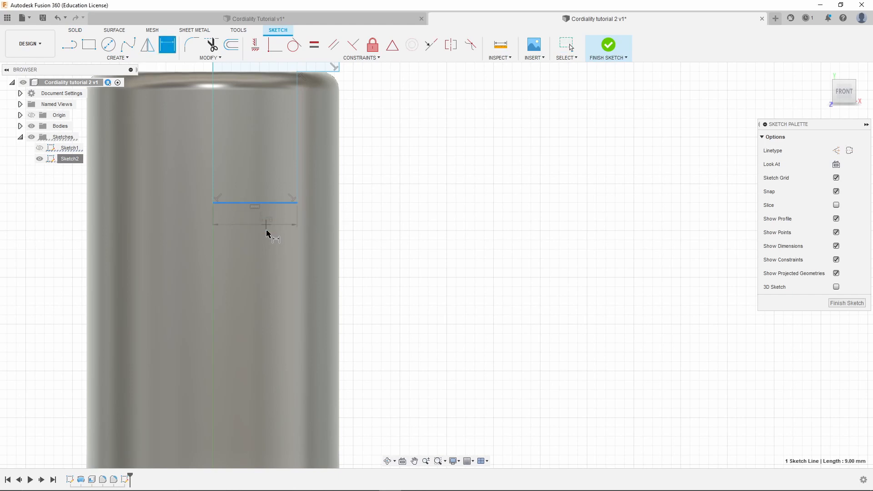
{"action": "left_click", "coordinate": [256, 245]}
{"action": "type", "text": "9"}
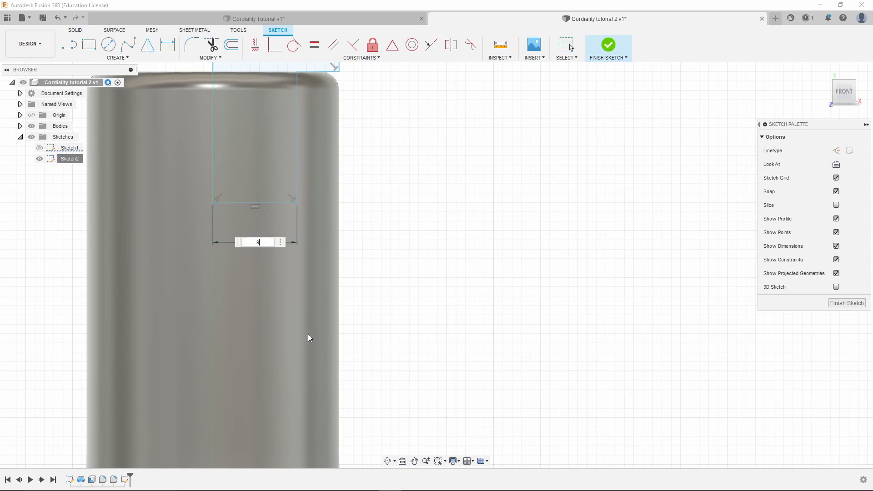
{"action": "type", "text": ".5"}
{"action": "key", "text": "Return"}
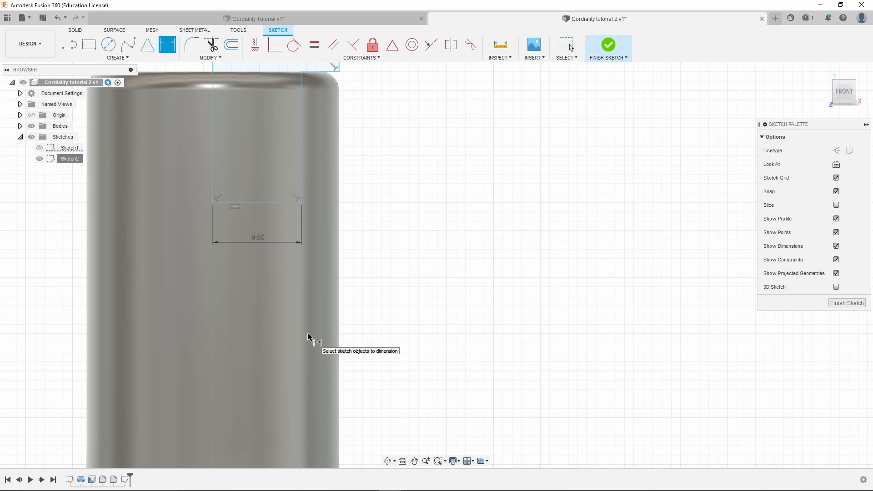
Set the visual style to Shaded with Hidden Edges and inspect how the stopper profile meets the mouth's rounded inner edge.
{"action": "scroll", "coordinate": [475, 224], "scroll_direction": "down", "scroll_amount": 1}
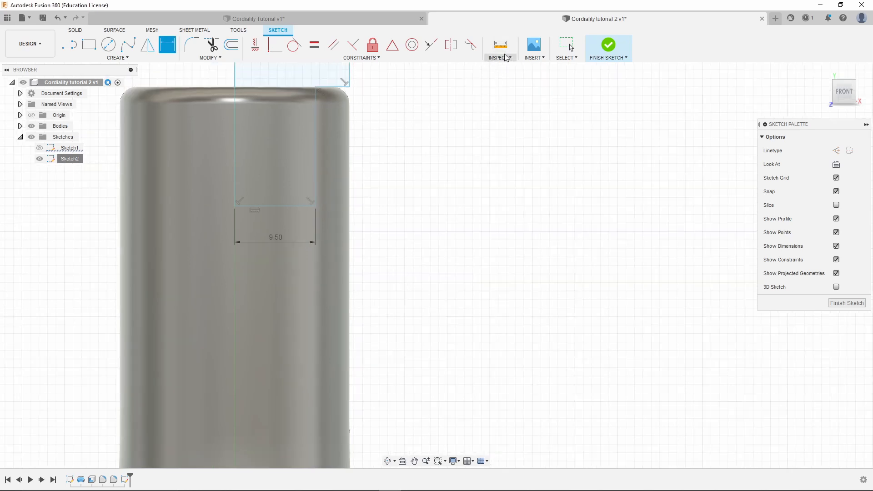
{"action": "scroll", "coordinate": [336, 92], "scroll_direction": "up", "scroll_amount": 4}
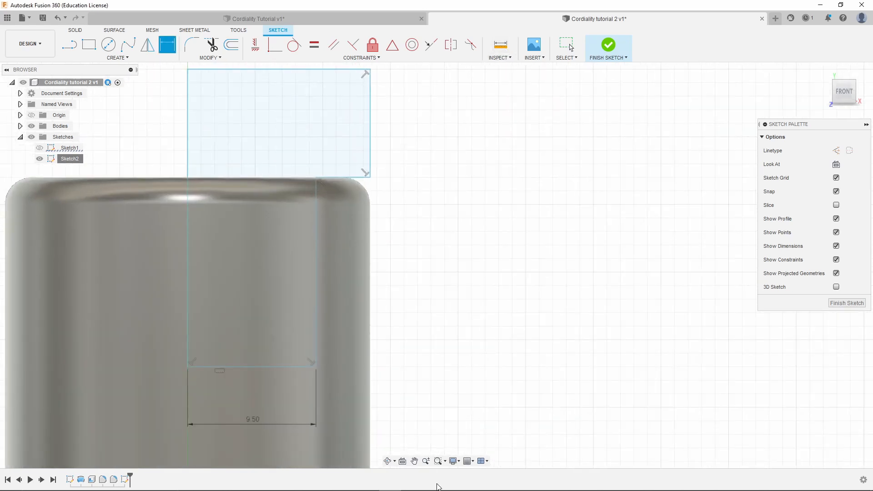
{"action": "left_click", "coordinate": [453, 462]}
{"action": "mouse_move", "coordinate": [507, 380]}
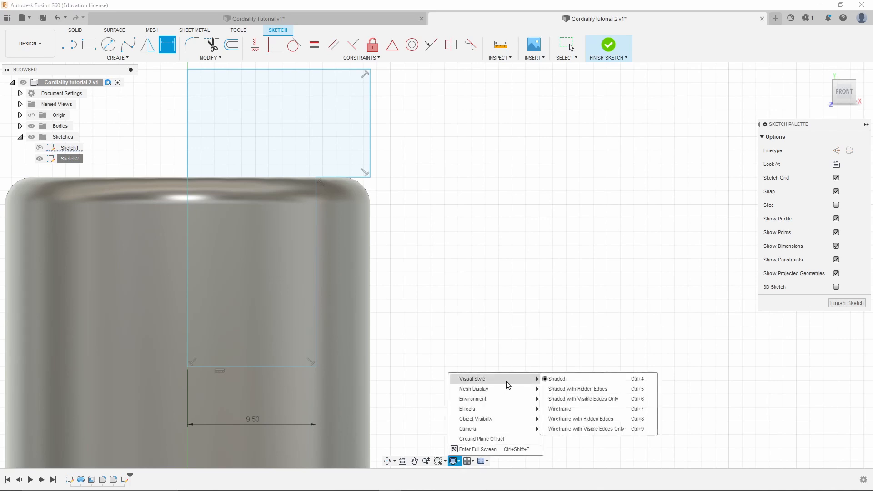
{"action": "left_click", "coordinate": [609, 399]}
{"action": "scroll", "coordinate": [279, 176], "scroll_direction": "up", "scroll_amount": 5}
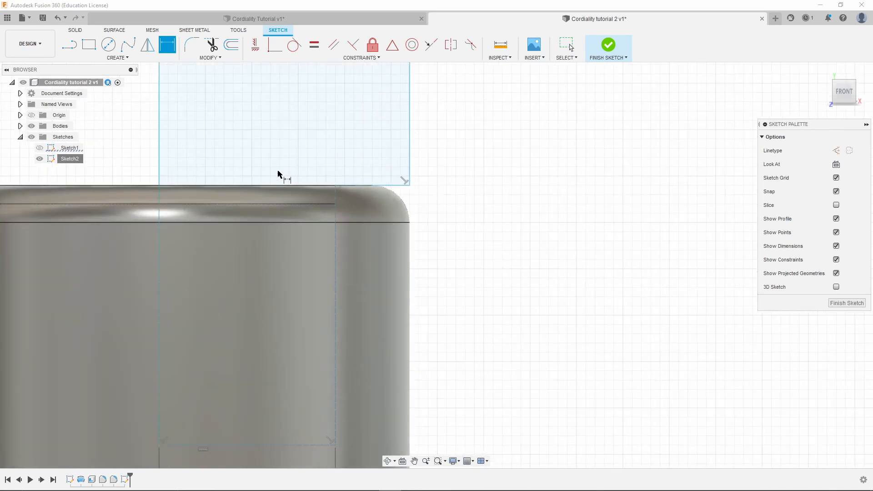
{"action": "middle_click_drag", "start_coordinate": [384, 252], "coordinate": [362, 330], "text": "shift"}
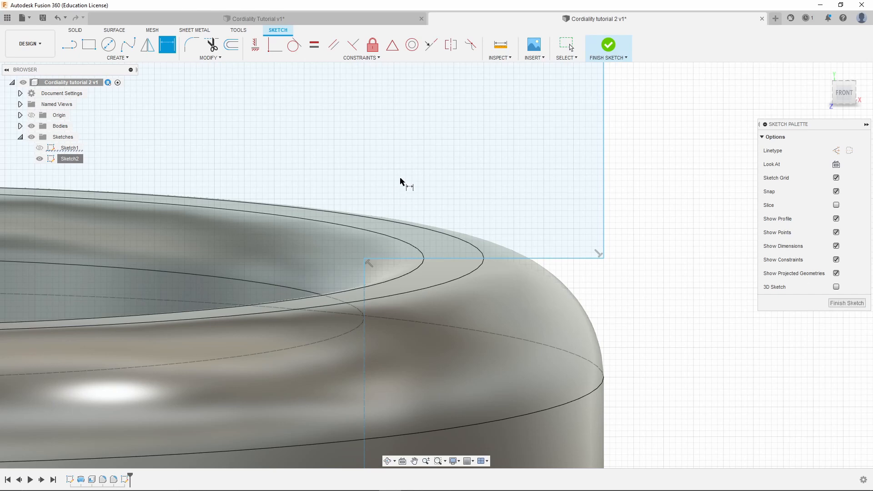
{"action": "scroll", "coordinate": [400, 181], "scroll_direction": "down", "scroll_amount": 2}
{"action": "left_click", "coordinate": [844, 94]}
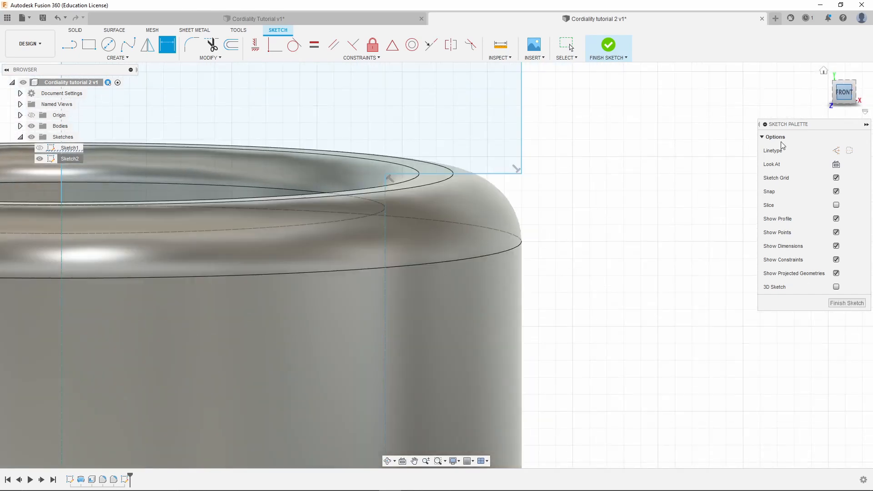
Draw a rectangle about 13.5 mm wide and 4.8 mm high directly on top of the stopper head profile.
{"action": "scroll", "coordinate": [321, 230], "scroll_direction": "down", "scroll_amount": 3}
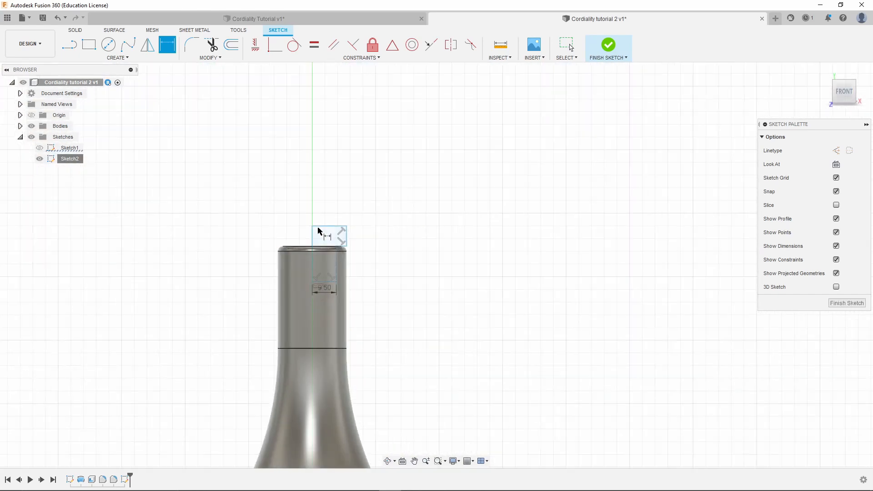
{"action": "scroll", "coordinate": [328, 220], "scroll_direction": "up", "scroll_amount": 2}
{"action": "scroll", "coordinate": [346, 200], "scroll_direction": "up", "scroll_amount": 2}
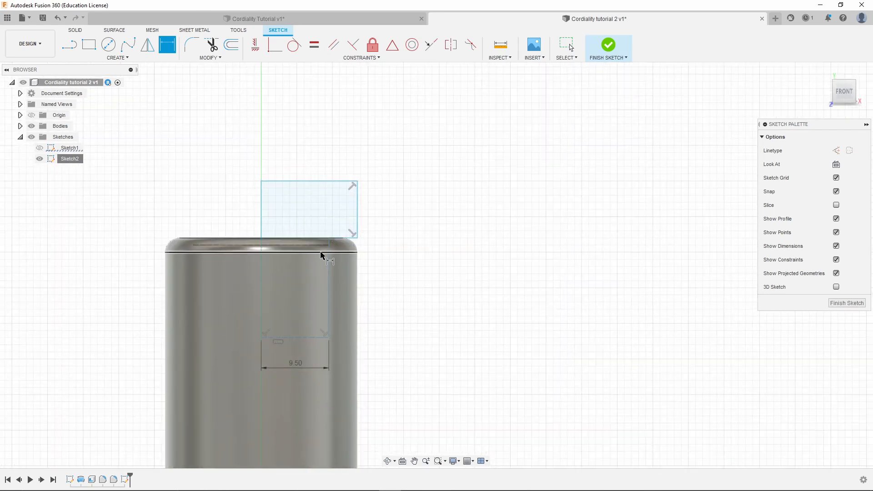
{"action": "scroll", "coordinate": [295, 196], "scroll_direction": "down", "scroll_amount": 5}
{"action": "scroll", "coordinate": [286, 189], "scroll_direction": "up", "scroll_amount": 5}
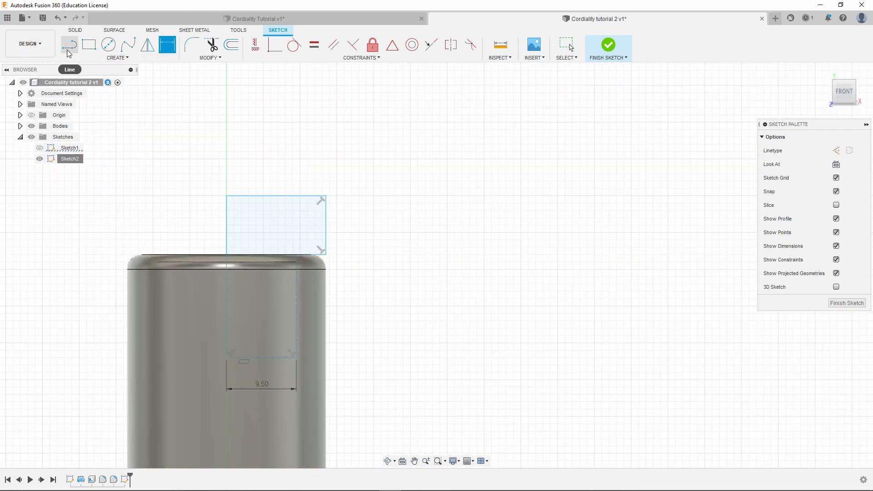
{"action": "left_click", "coordinate": [89, 44]}
{"action": "scroll", "coordinate": [266, 184], "scroll_direction": "up", "scroll_amount": 3}
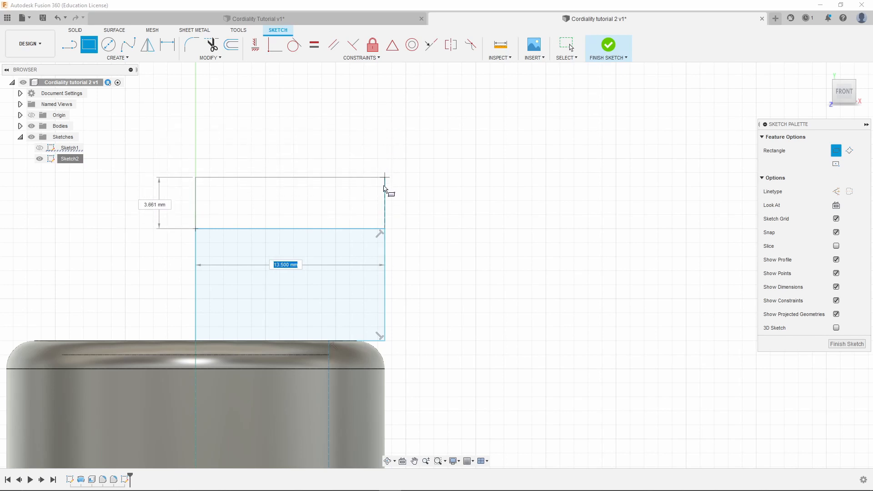
{"action": "left_click", "coordinate": [385, 160]}
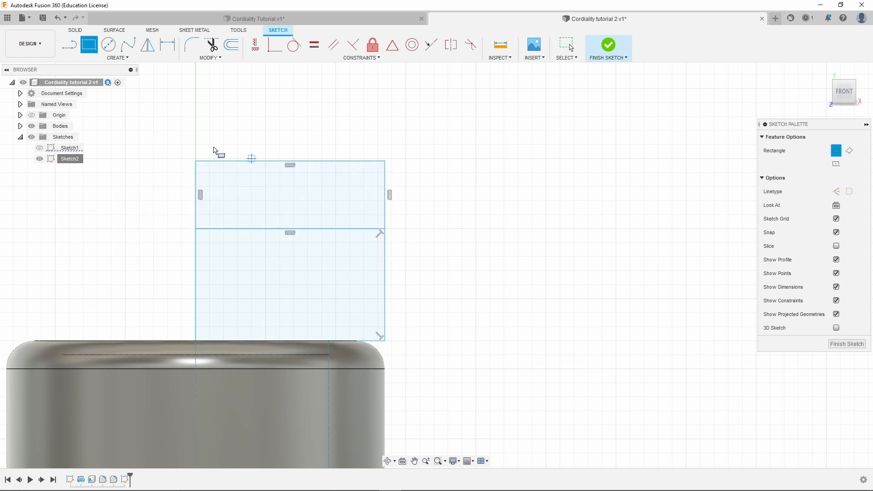
Dimension the added rectangle's height to 5 mm and the original head section's height to 8 mm.
{"action": "left_click", "coordinate": [168, 45]}
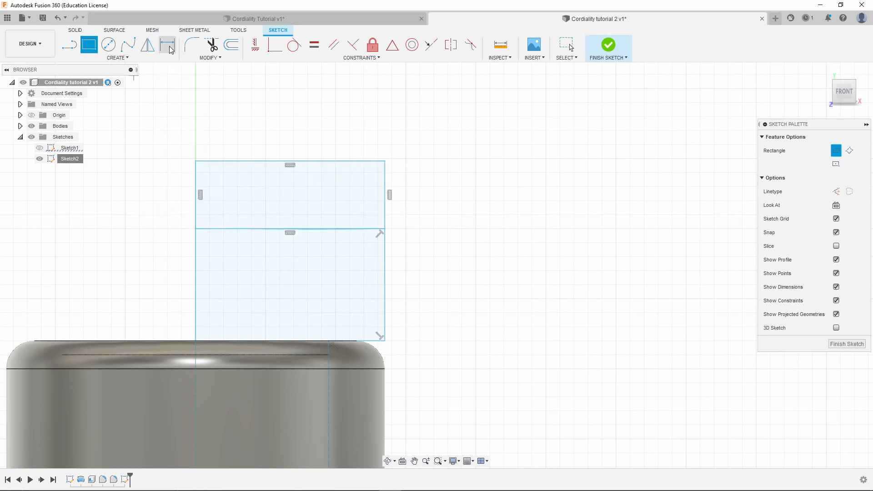
{"action": "left_click", "coordinate": [385, 212]}
{"action": "left_click", "coordinate": [441, 199]}
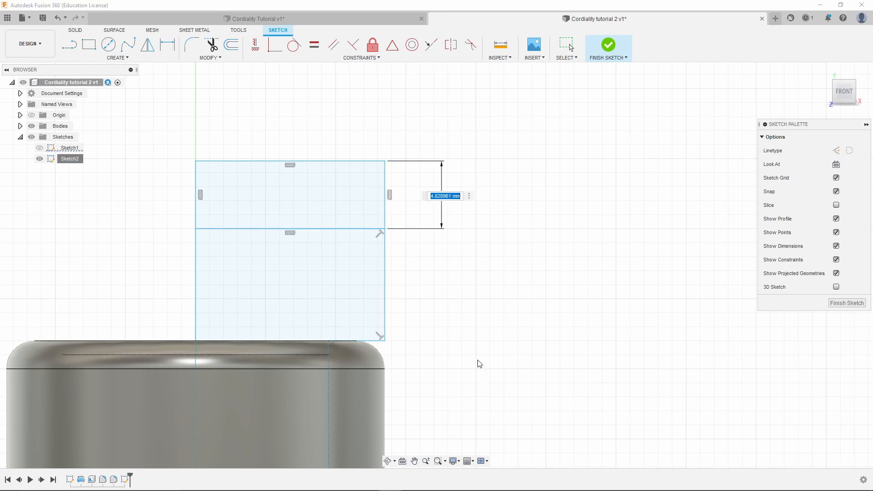
{"action": "key", "text": "Return"}
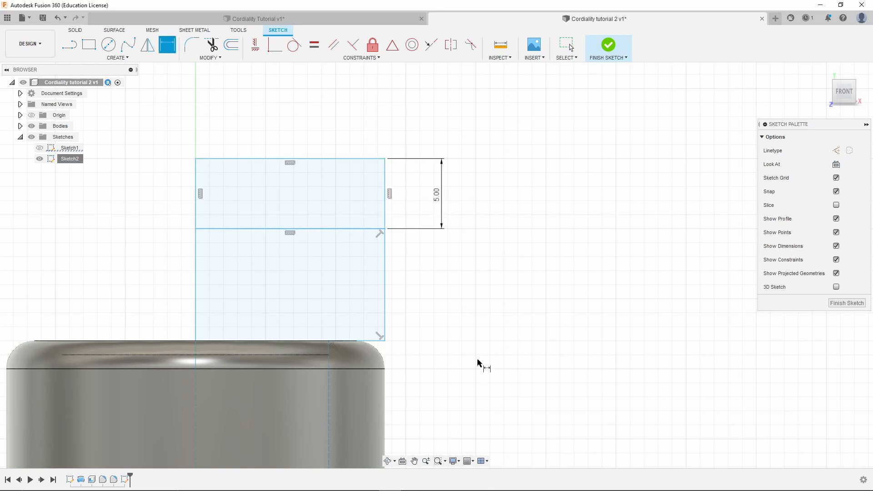
{"action": "left_click", "coordinate": [385, 286]}
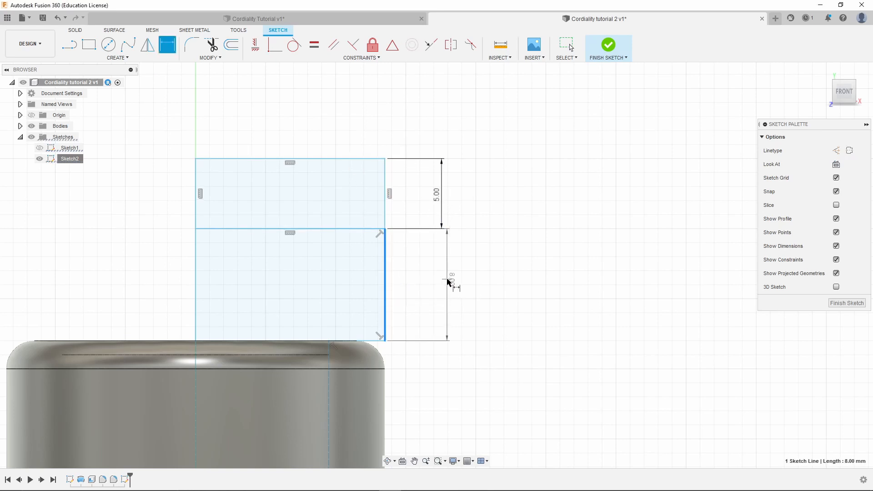
{"action": "left_click", "coordinate": [446, 293]}
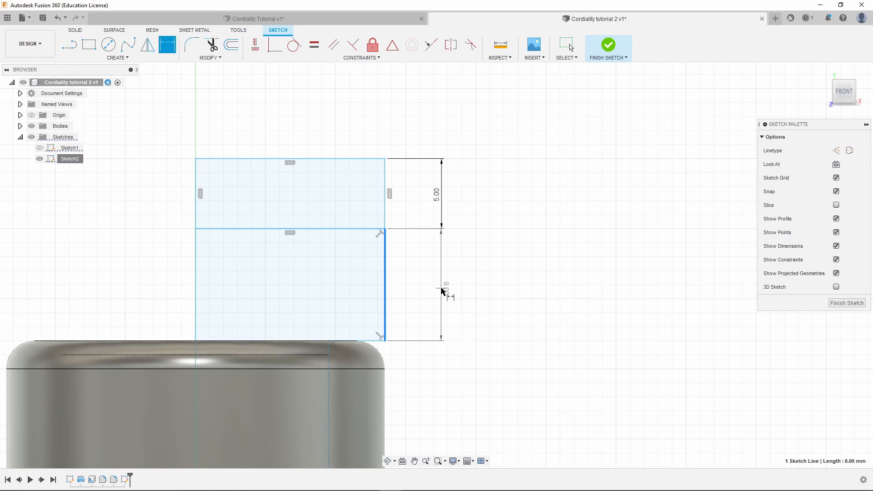
{"action": "key", "text": "Return"}
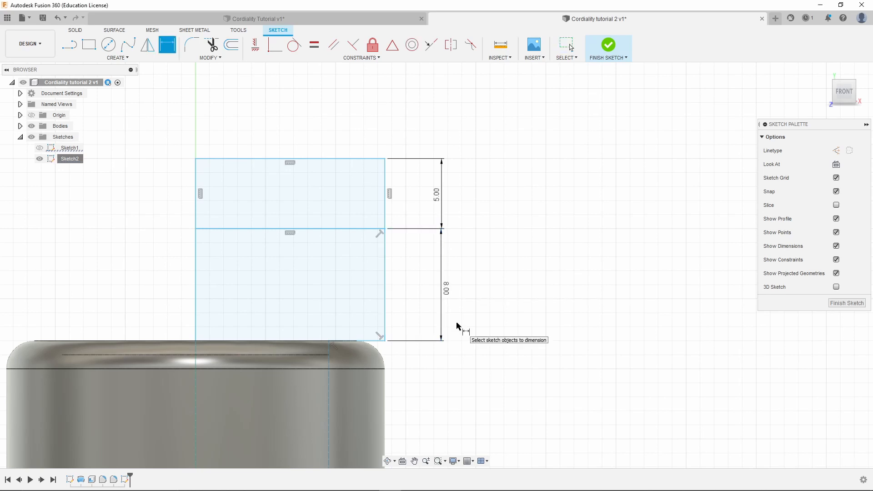
Trim away the horizontal line dividing the two head sections so they form one profile.
{"action": "left_click", "coordinate": [210, 46]}
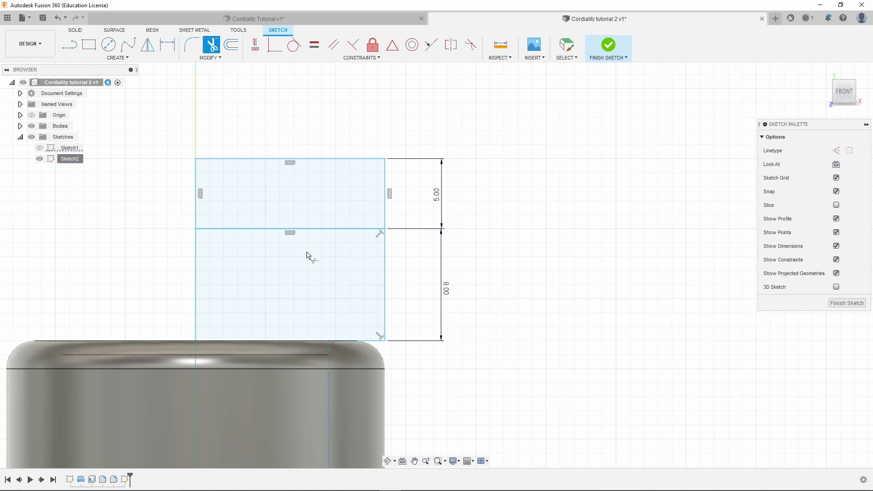
{"action": "left_click", "coordinate": [248, 229]}
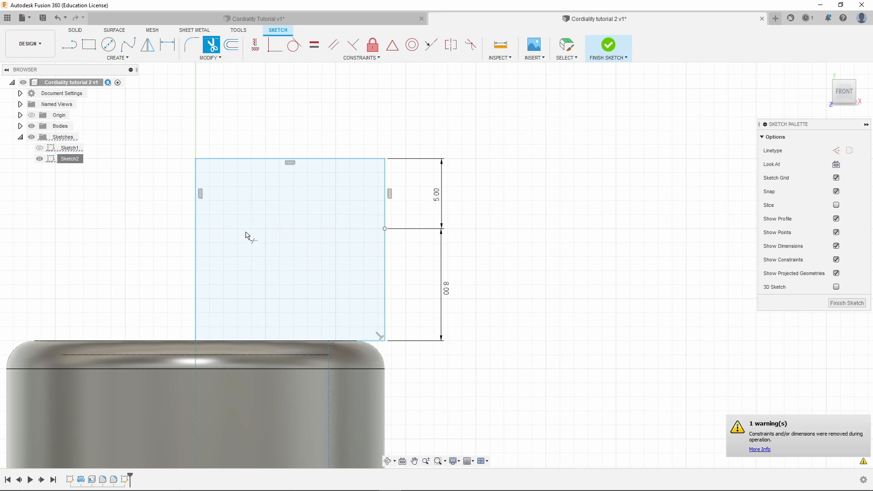
Examine how the merged stopper head profile sits on the bottle's mouth and lines up with its rounded rim.
{"action": "scroll", "coordinate": [360, 116], "scroll_direction": "down", "scroll_amount": 4}
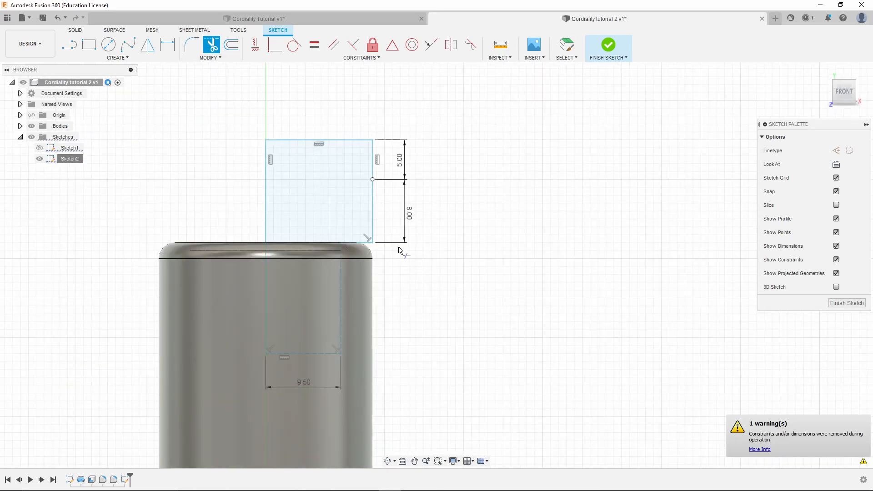
{"action": "scroll", "coordinate": [318, 272], "scroll_direction": "down", "scroll_amount": 2}
{"action": "scroll", "coordinate": [318, 272], "scroll_direction": "down", "scroll_amount": 5}
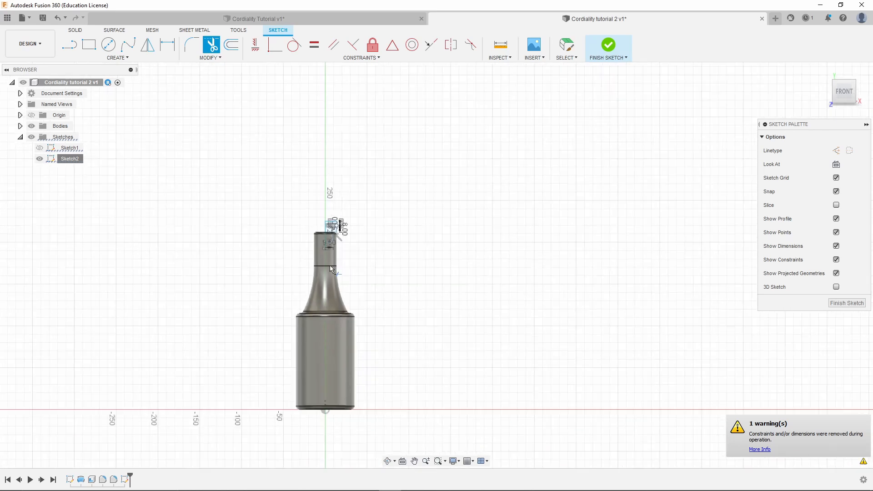
{"action": "scroll", "coordinate": [330, 266], "scroll_direction": "up", "scroll_amount": 2}
{"action": "scroll", "coordinate": [317, 158], "scroll_direction": "up", "scroll_amount": 3}
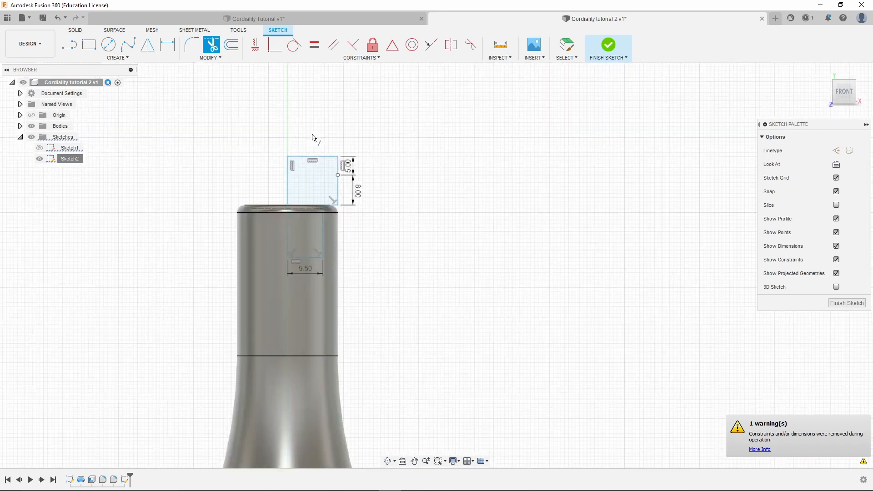
{"action": "scroll", "coordinate": [362, 273], "scroll_direction": "up", "scroll_amount": 3}
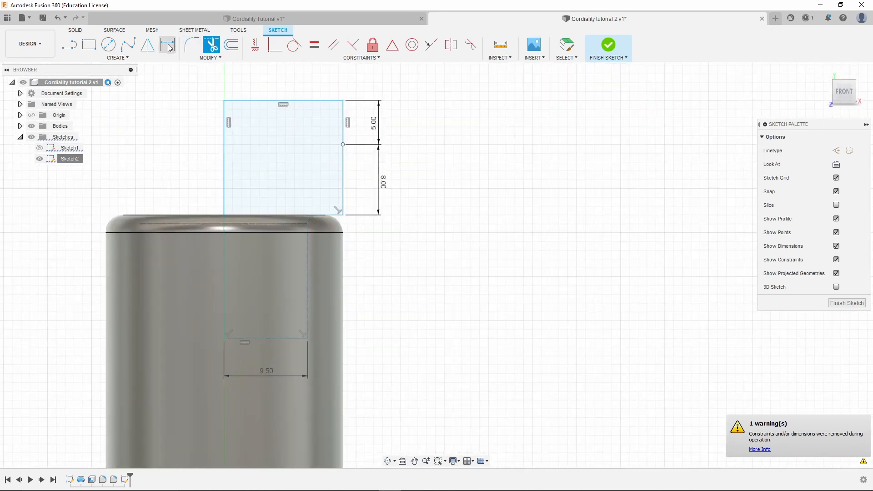
{"action": "scroll", "coordinate": [331, 181], "scroll_direction": "down", "scroll_amount": 2}
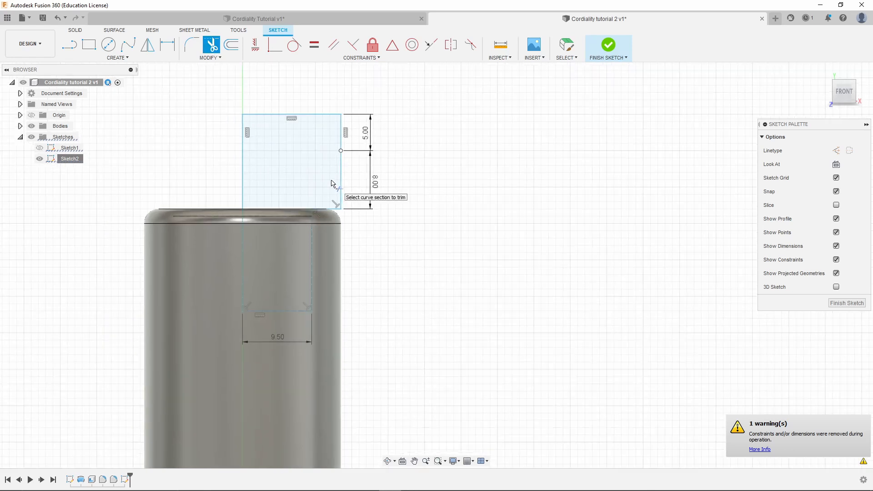
{"action": "scroll", "coordinate": [346, 175], "scroll_direction": "up", "scroll_amount": 4}
{"action": "scroll", "coordinate": [301, 253], "scroll_direction": "up", "scroll_amount": 3}
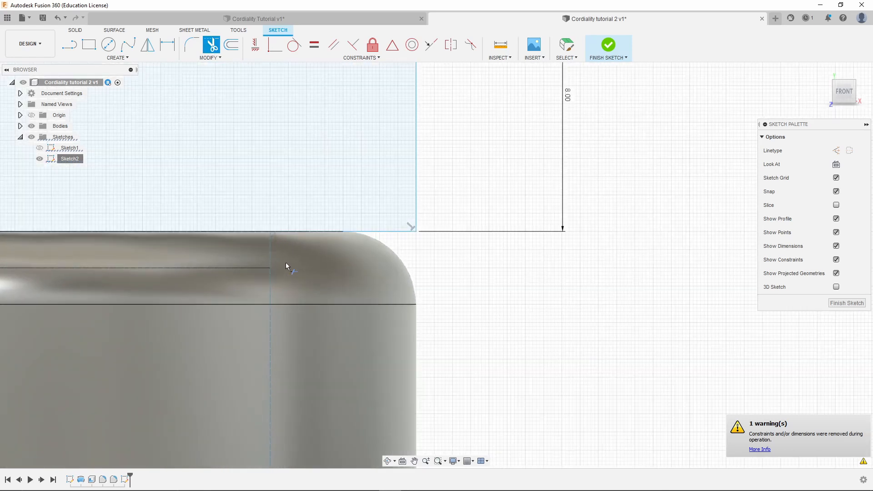
{"action": "scroll", "coordinate": [291, 227], "scroll_direction": "down", "scroll_amount": 4}
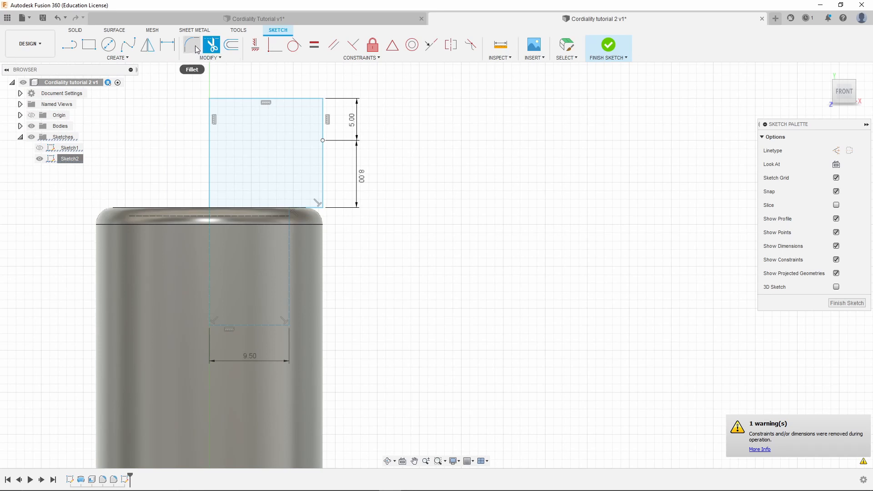
Add a 2 mm equal distance chamfer to the upper outer corner of the stopper head profile.
{"action": "left_click", "coordinate": [206, 58]}
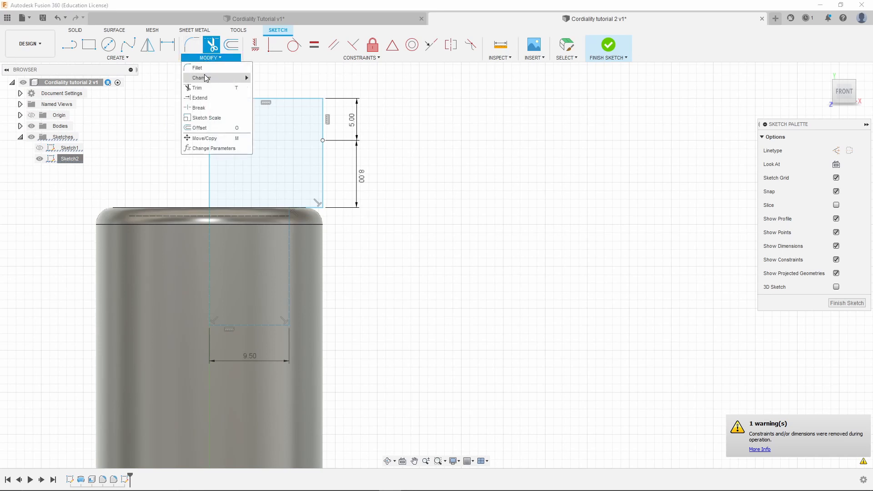
{"action": "mouse_move", "coordinate": [208, 78]}
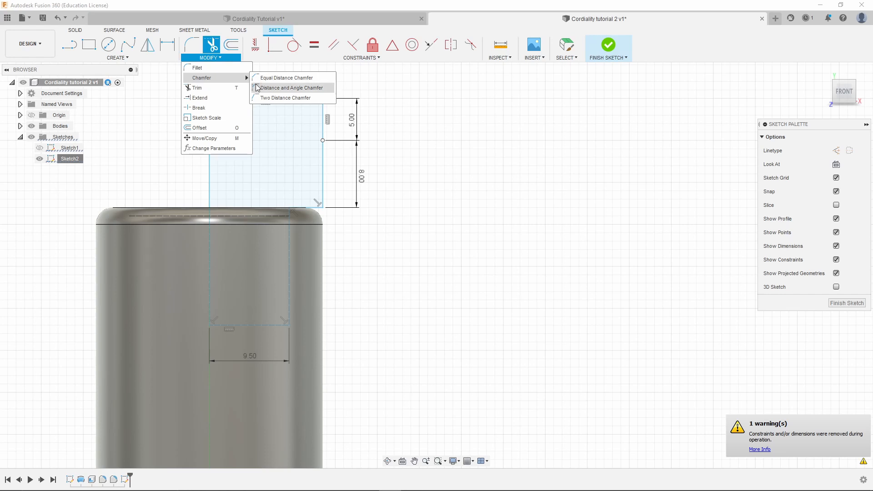
{"action": "left_click", "coordinate": [287, 80]}
{"action": "scroll", "coordinate": [300, 89], "scroll_direction": "up", "scroll_amount": 5}
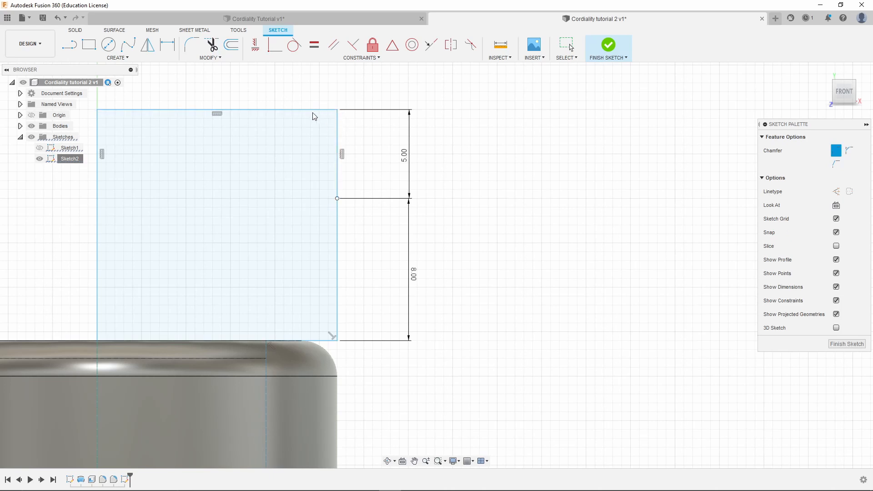
{"action": "left_click", "coordinate": [338, 113]}
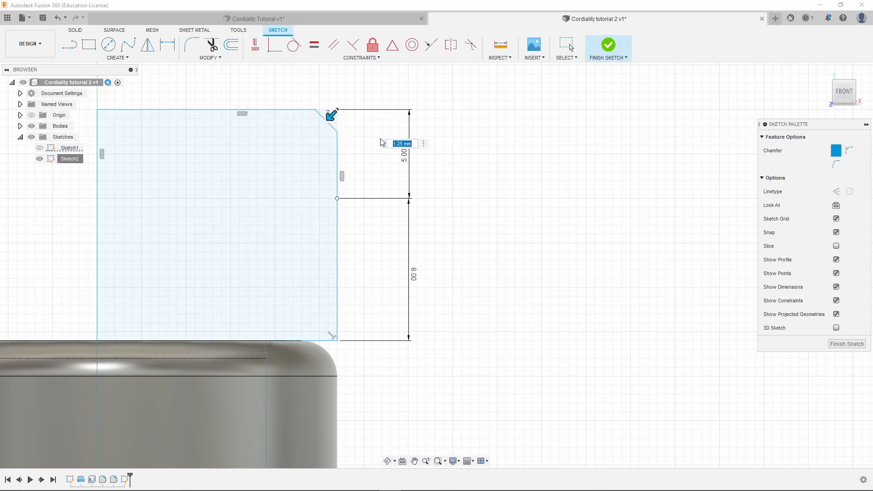
{"action": "scroll", "coordinate": [317, 222], "scroll_direction": "down", "scroll_amount": 5}
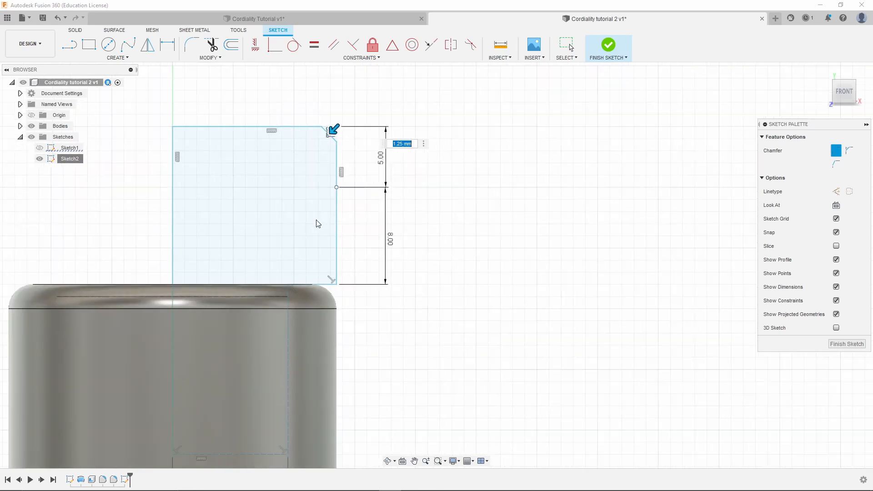
{"action": "scroll", "coordinate": [363, 207], "scroll_direction": "up", "scroll_amount": 4}
{"action": "scroll", "coordinate": [363, 207], "scroll_direction": "up", "scroll_amount": 2}
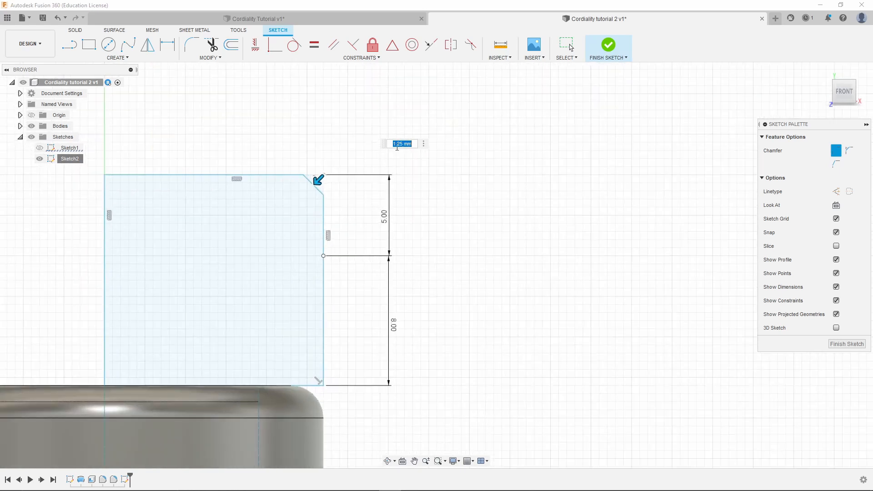
{"action": "type", "text": "2"}
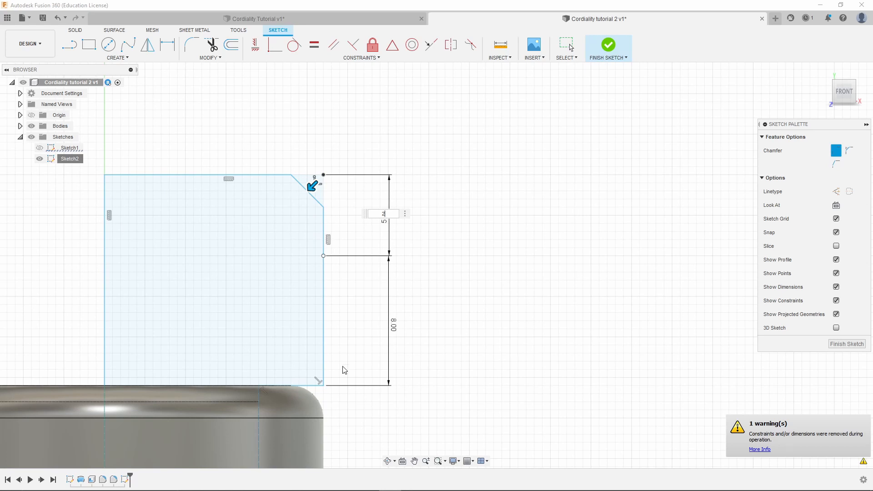
Chamfer the head's lower outer corner and the plug's bottom outer corner by 2 mm each.
{"action": "left_click", "coordinate": [324, 386]}
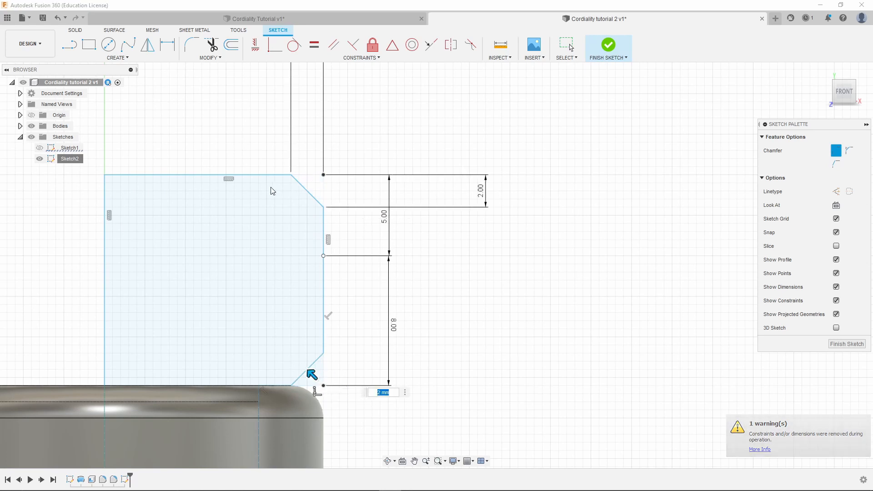
{"action": "scroll", "coordinate": [291, 396], "scroll_direction": "down", "scroll_amount": 3}
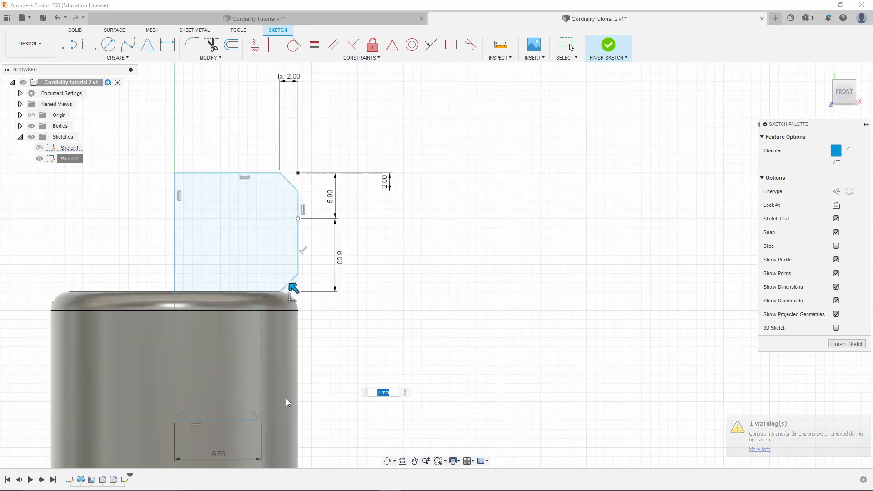
{"action": "left_click", "coordinate": [263, 421]}
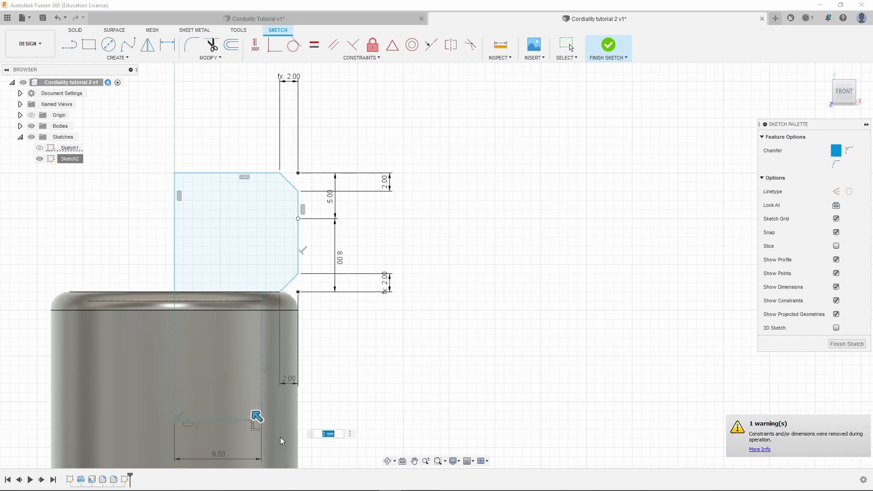
{"action": "scroll", "coordinate": [282, 329], "scroll_direction": "up", "scroll_amount": 1}
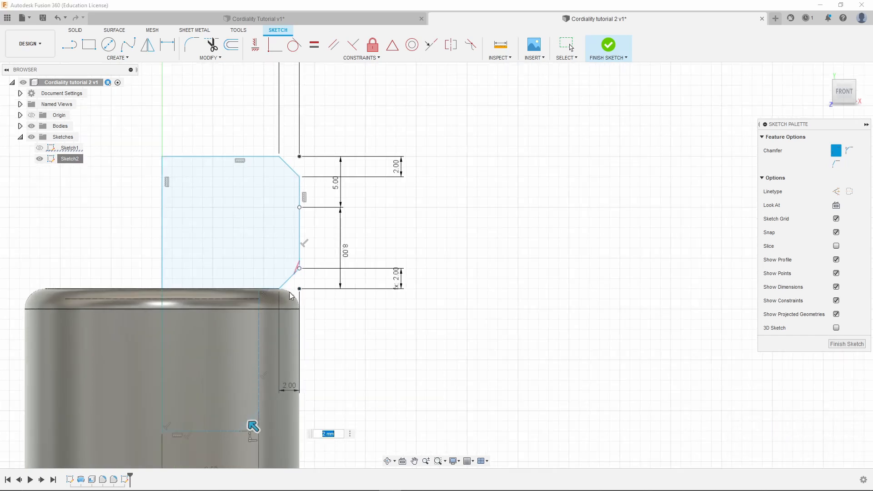
{"action": "scroll", "coordinate": [327, 253], "scroll_direction": "down", "scroll_amount": 1}
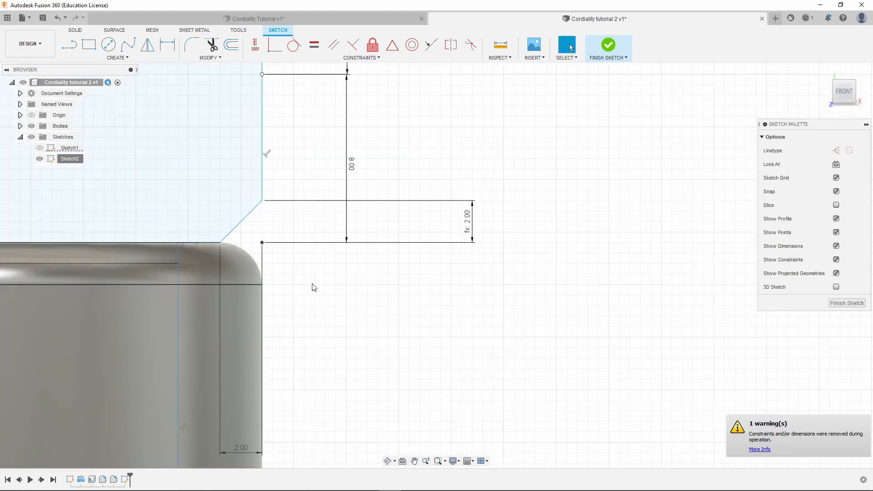
{"action": "scroll", "coordinate": [312, 287], "scroll_direction": "up", "scroll_amount": 4}
{"action": "key", "text": "Escape"}
Finish the stopper sketch and hide the bottle body so only the chamfered half profile is shown.
{"action": "scroll", "coordinate": [182, 237], "scroll_direction": "up", "scroll_amount": 3}
{"action": "scroll", "coordinate": [175, 239], "scroll_direction": "up", "scroll_amount": 2}
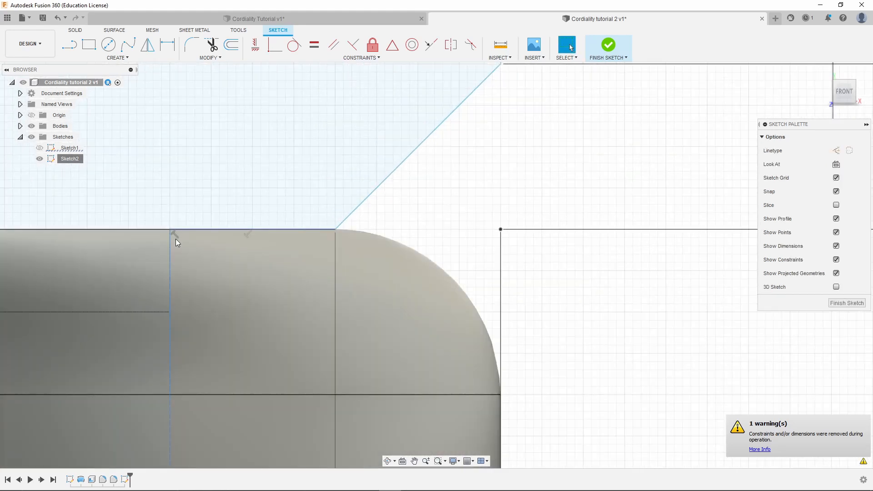
{"action": "scroll", "coordinate": [171, 232], "scroll_direction": "down", "scroll_amount": 3}
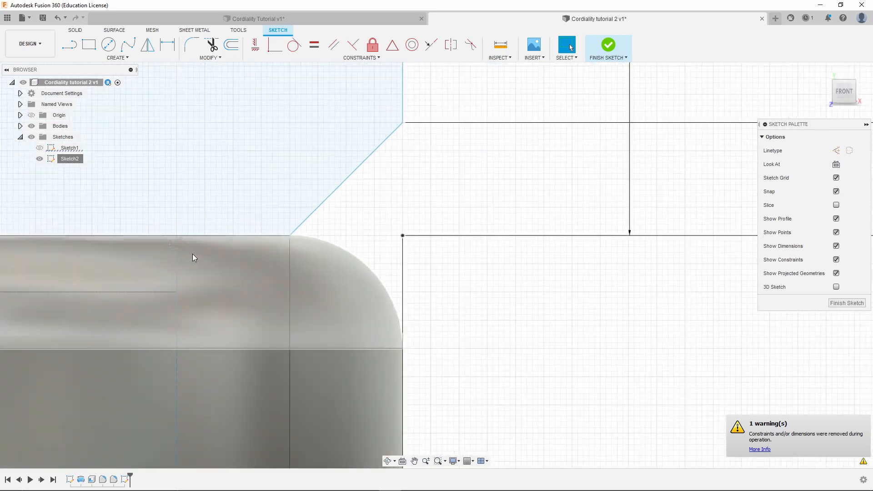
{"action": "scroll", "coordinate": [230, 203], "scroll_direction": "down", "scroll_amount": 5}
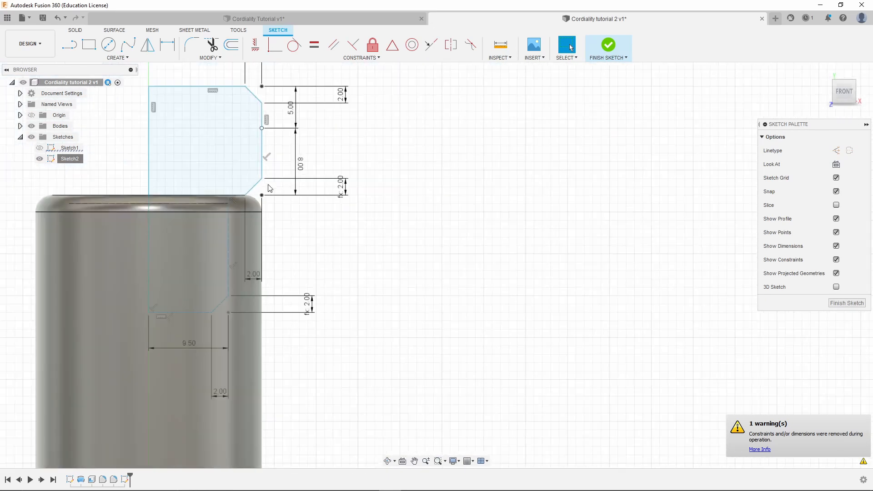
{"action": "scroll", "coordinate": [235, 174], "scroll_direction": "up", "scroll_amount": 1}
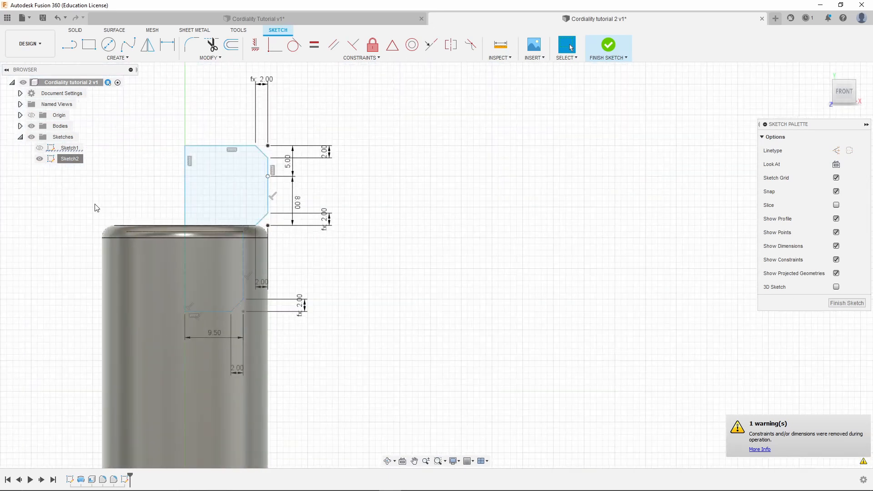
{"action": "left_click", "coordinate": [39, 148]}
{"action": "left_click", "coordinate": [847, 304]}
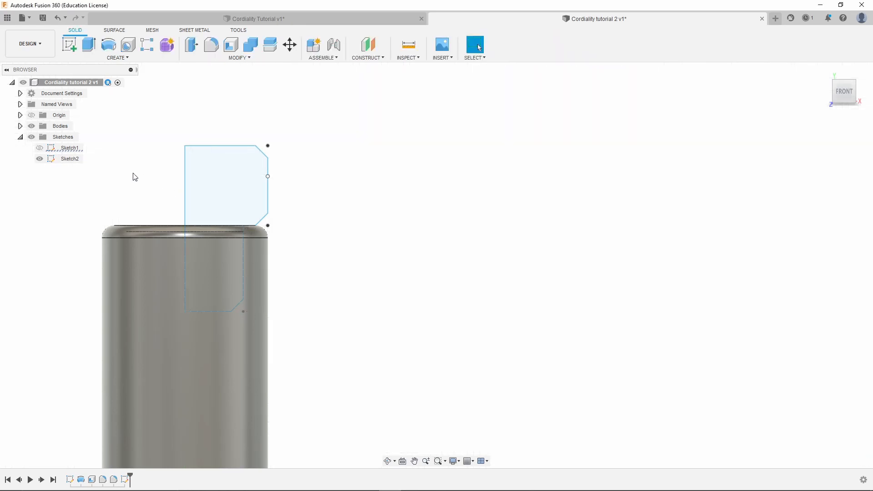
{"action": "left_click", "coordinate": [20, 126]}
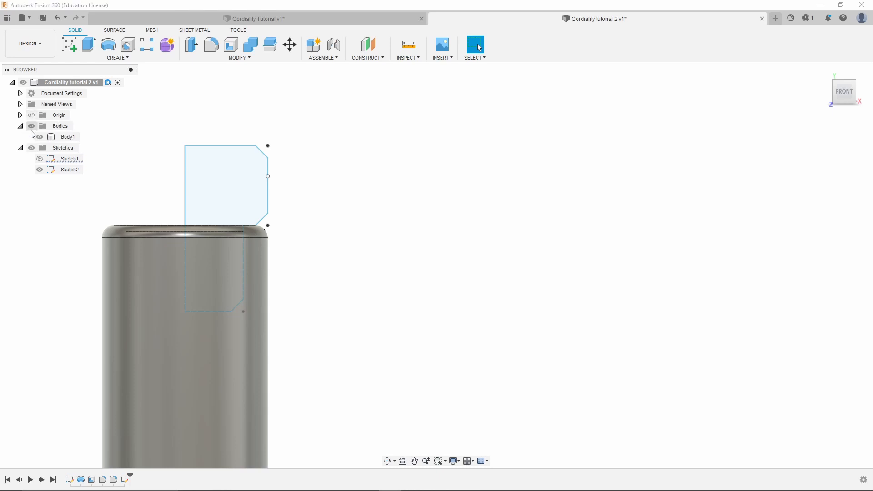
{"action": "left_click", "coordinate": [40, 138]}
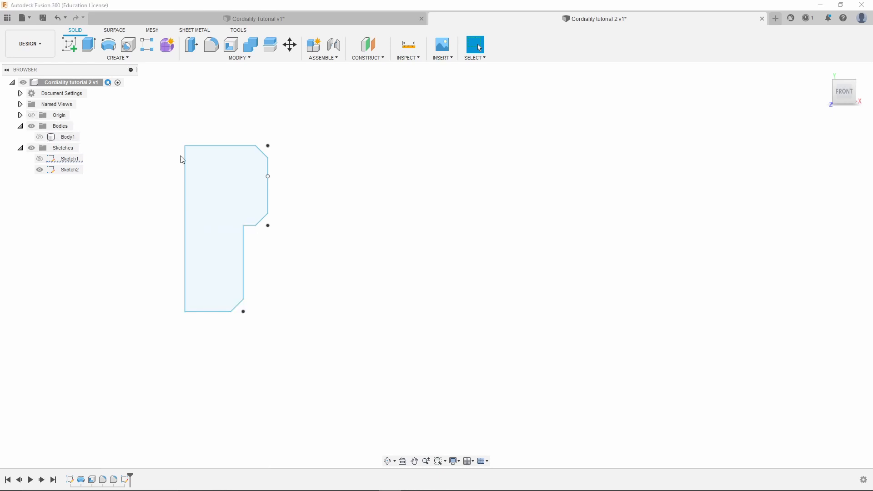
Revolve the stopper half profile 360 degrees about its straight vertical inner edge as a new body.
{"action": "scroll", "coordinate": [263, 249], "scroll_direction": "down", "scroll_amount": 3}
{"action": "scroll", "coordinate": [286, 194], "scroll_direction": "up", "scroll_amount": 3}
{"action": "scroll", "coordinate": [286, 194], "scroll_direction": "up", "scroll_amount": 1}
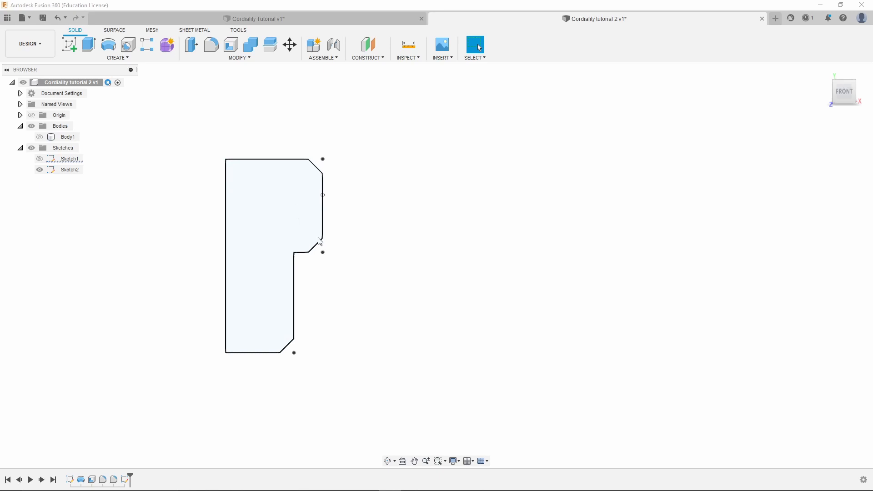
{"action": "left_click", "coordinate": [271, 159]}
{"action": "left_click", "coordinate": [108, 44]}
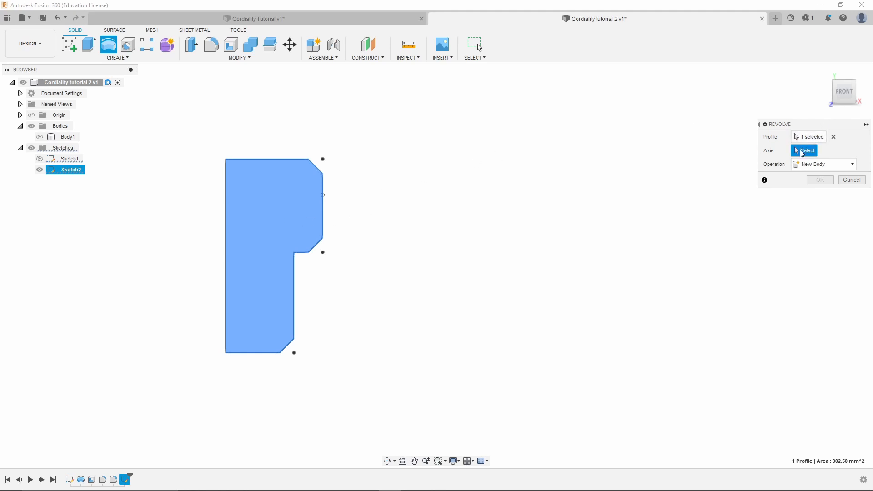
{"action": "left_click", "coordinate": [226, 201]}
{"action": "middle_click_drag", "start_coordinate": [344, 229], "coordinate": [518, 191], "text": "shift"}
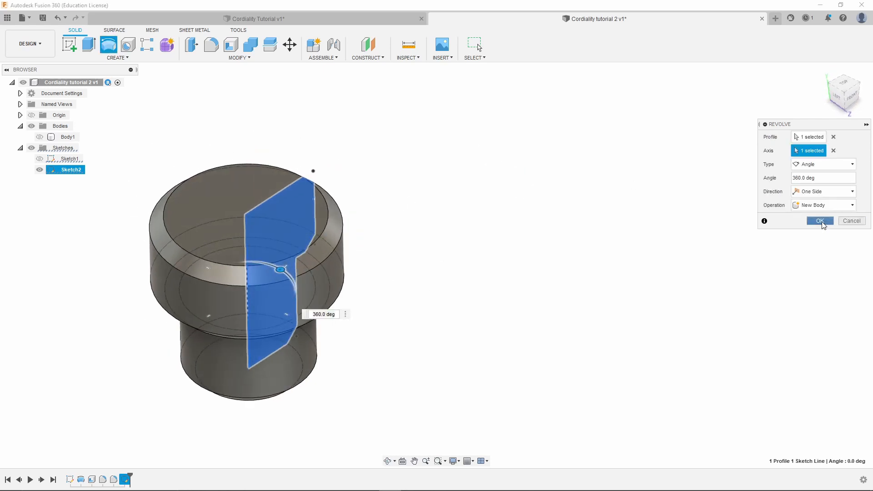
{"action": "left_click", "coordinate": [820, 221]}
Show the bottle body again and inspect the stopper seated in its neck.
{"action": "middle_click_drag", "start_coordinate": [351, 218], "coordinate": [373, 316], "text": "shift"}
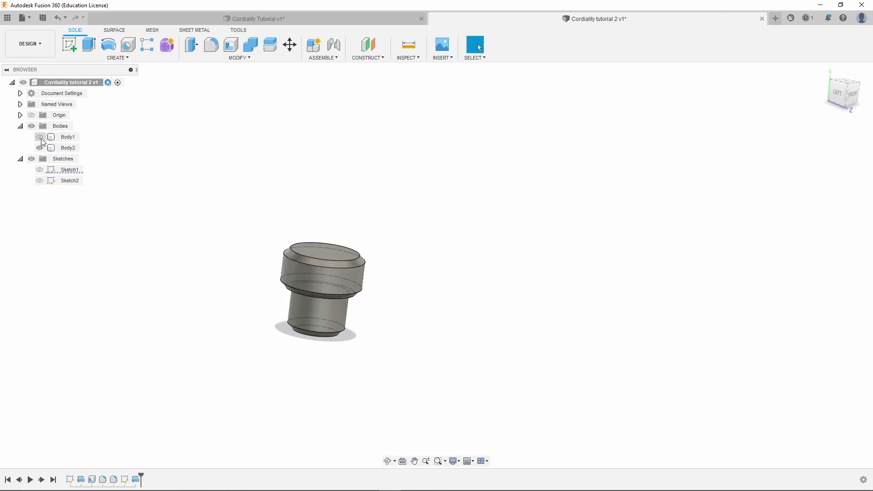
{"action": "left_click", "coordinate": [40, 140]}
{"action": "left_click", "coordinate": [40, 136]}
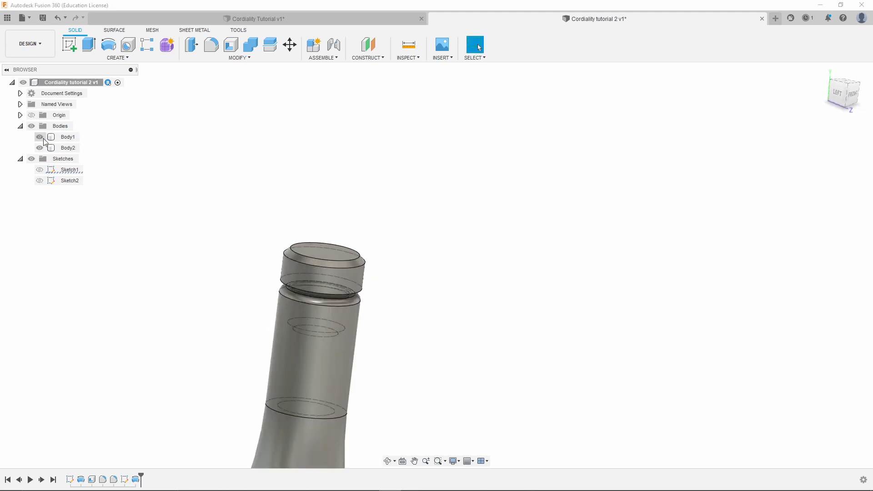
{"action": "scroll", "coordinate": [406, 242], "scroll_direction": "down", "scroll_amount": 3}
{"action": "scroll", "coordinate": [371, 298], "scroll_direction": "up", "scroll_amount": 2}
{"action": "middle_click_drag", "start_coordinate": [362, 258], "coordinate": [375, 250], "text": "shift"}
{"action": "scroll", "coordinate": [374, 252], "scroll_direction": "up", "scroll_amount": 1}
Hide and show the bottle and stopper bodies in turn to view each one alone and both together.
{"action": "left_click", "coordinate": [46, 137]}
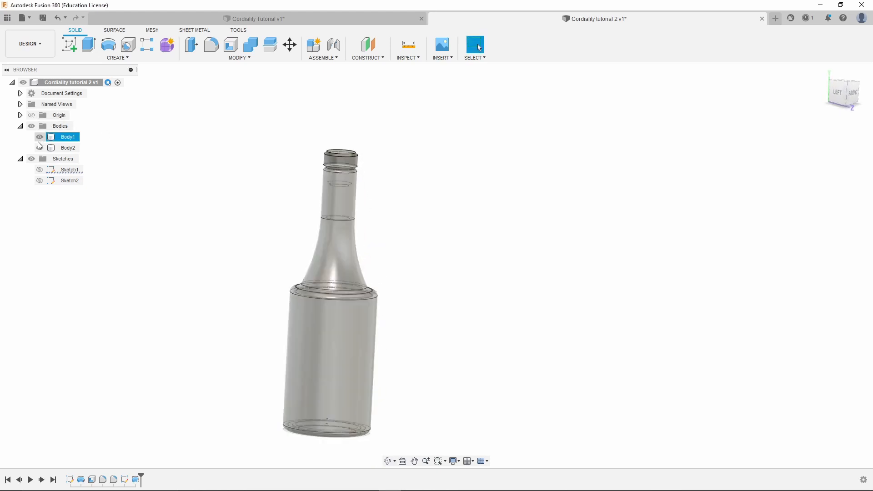
{"action": "left_click", "coordinate": [39, 137]}
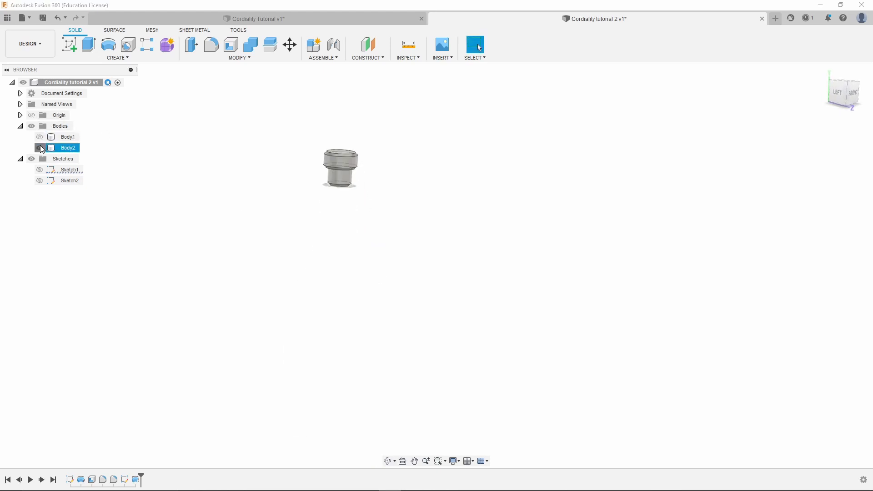
{"action": "left_click", "coordinate": [40, 148]}
{"action": "left_click", "coordinate": [39, 137]}
{"action": "middle_click_drag", "start_coordinate": [334, 156], "coordinate": [339, 178], "text": "shift"}
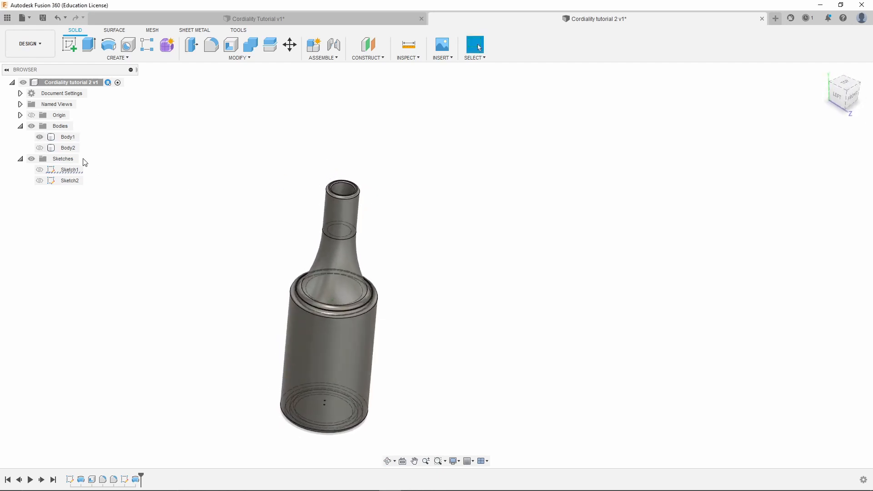
{"action": "left_click", "coordinate": [40, 148]}
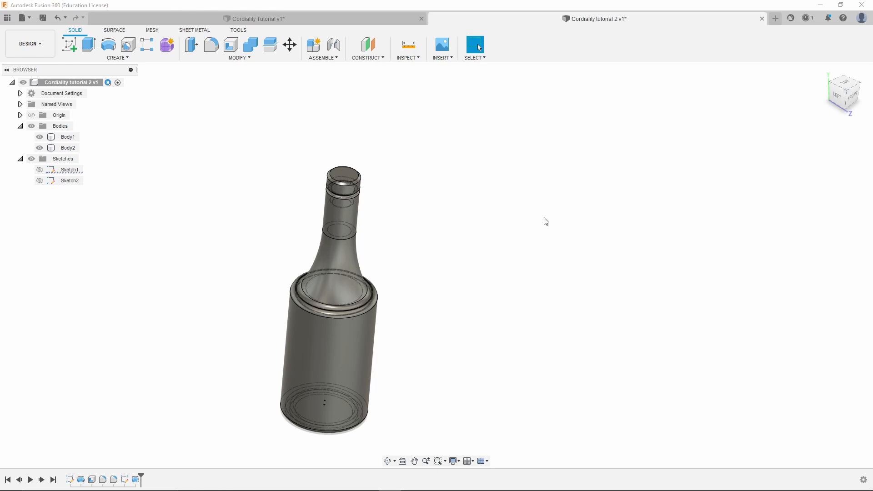
Examine the chamfered stopper and the rounded neck rim up close, from the side and from slightly above.
{"action": "middle_click_drag", "start_coordinate": [377, 283], "coordinate": [370, 272], "text": "shift"}
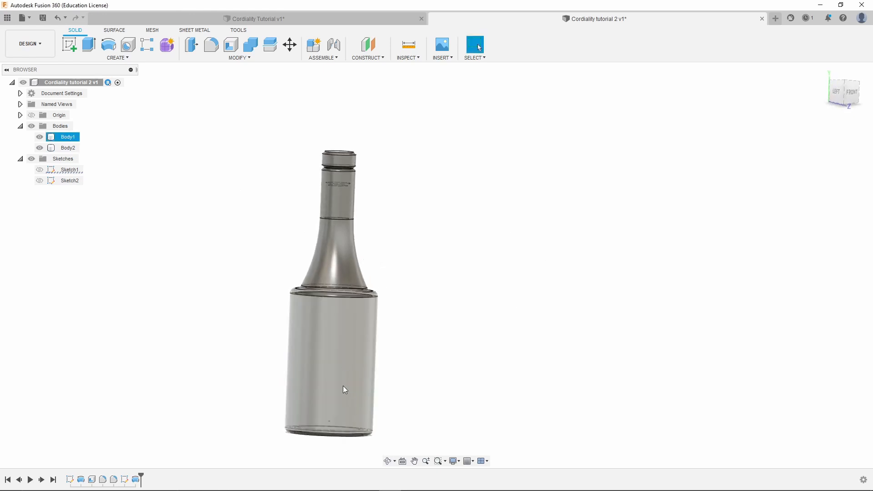
{"action": "scroll", "coordinate": [370, 184], "scroll_direction": "up", "scroll_amount": 5}
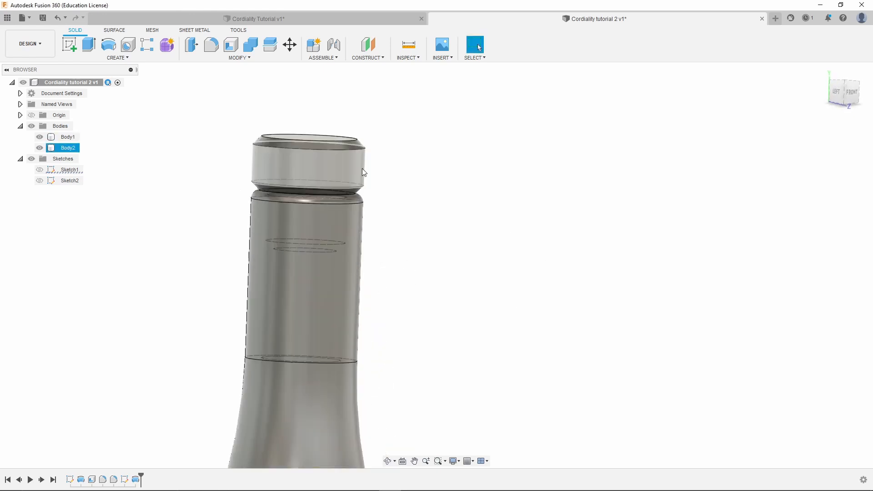
{"action": "scroll", "coordinate": [318, 122], "scroll_direction": "down", "scroll_amount": 4}
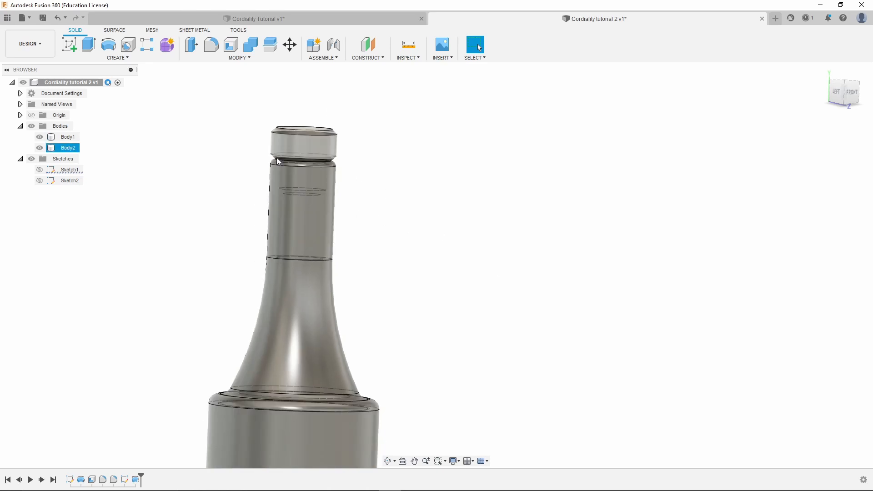
{"action": "scroll", "coordinate": [376, 190], "scroll_direction": "down", "scroll_amount": 1}
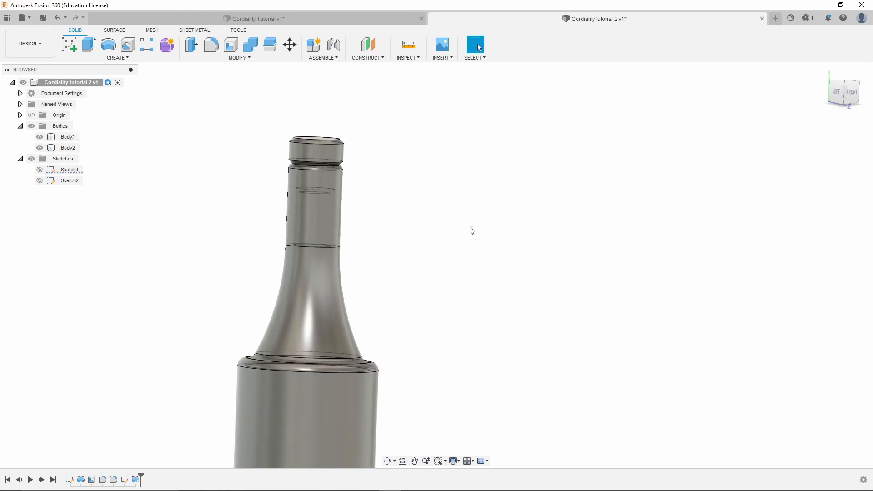
{"action": "middle_click_drag", "start_coordinate": [390, 193], "coordinate": [374, 207], "text": "shift"}
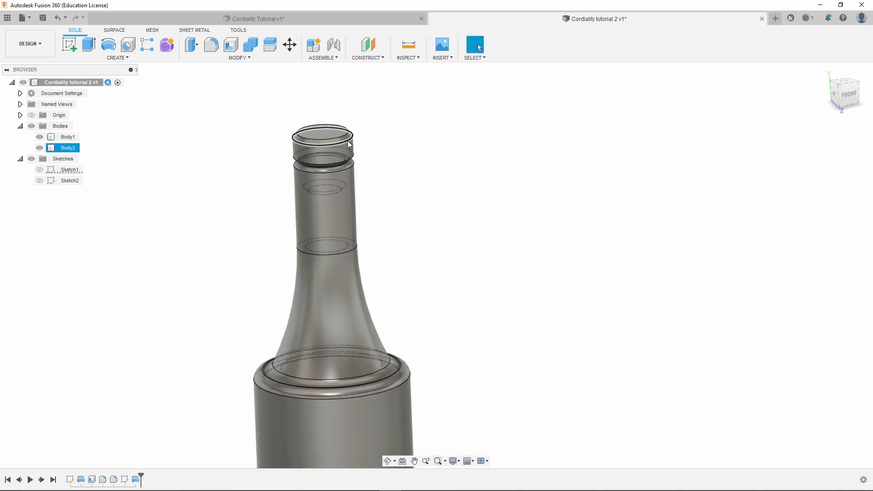
{"action": "scroll", "coordinate": [348, 141], "scroll_direction": "up", "scroll_amount": 2}
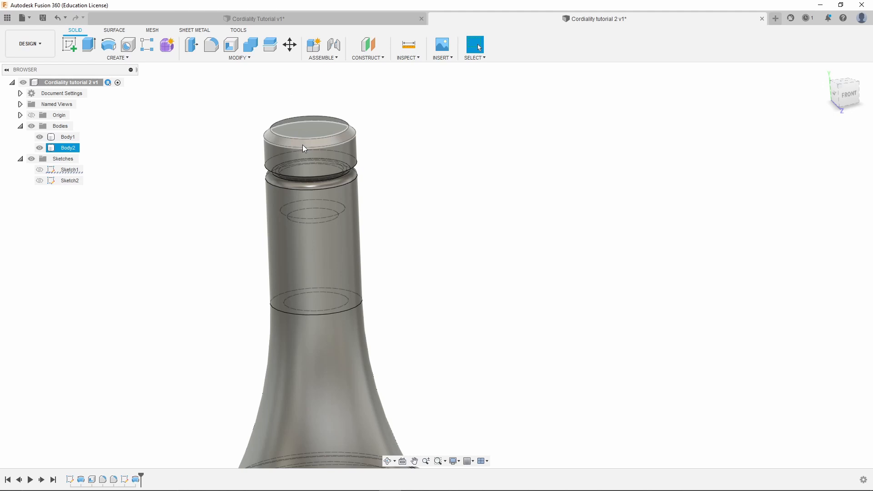
{"action": "scroll", "coordinate": [317, 165], "scroll_direction": "down", "scroll_amount": 4}
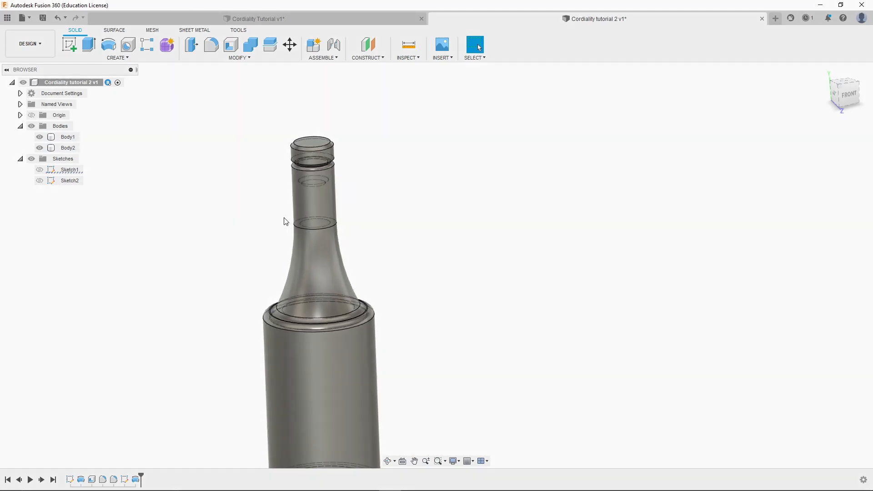